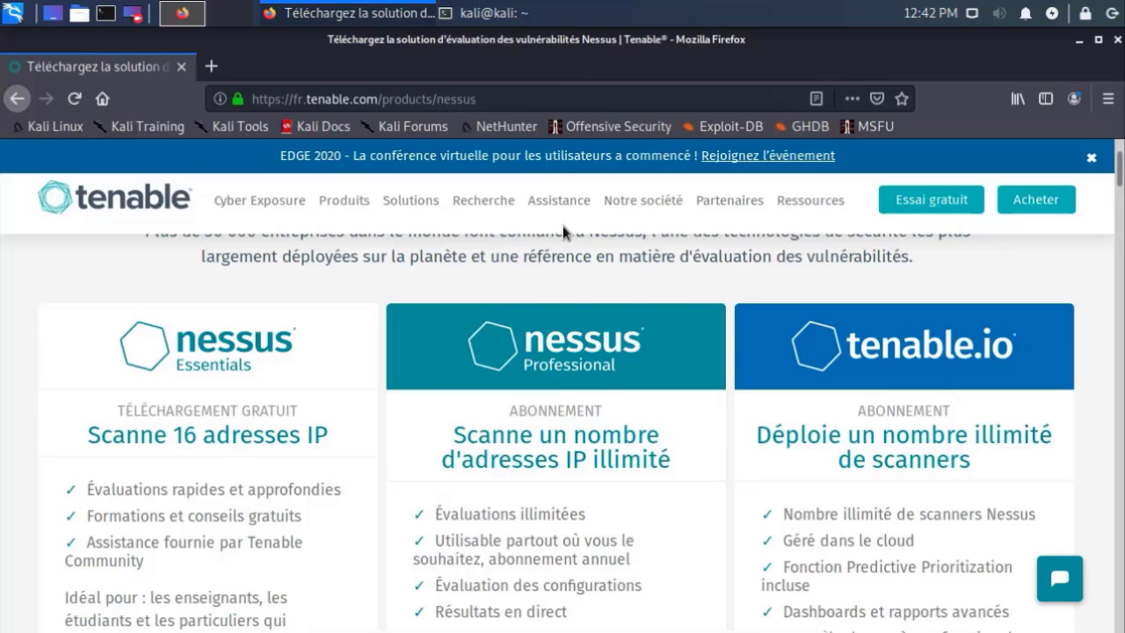
# Step: Compare the Nessus edition cards on Tenable's product page and open the Nessus Essentials download page
pyautogui.scroll(4, 518, 283)
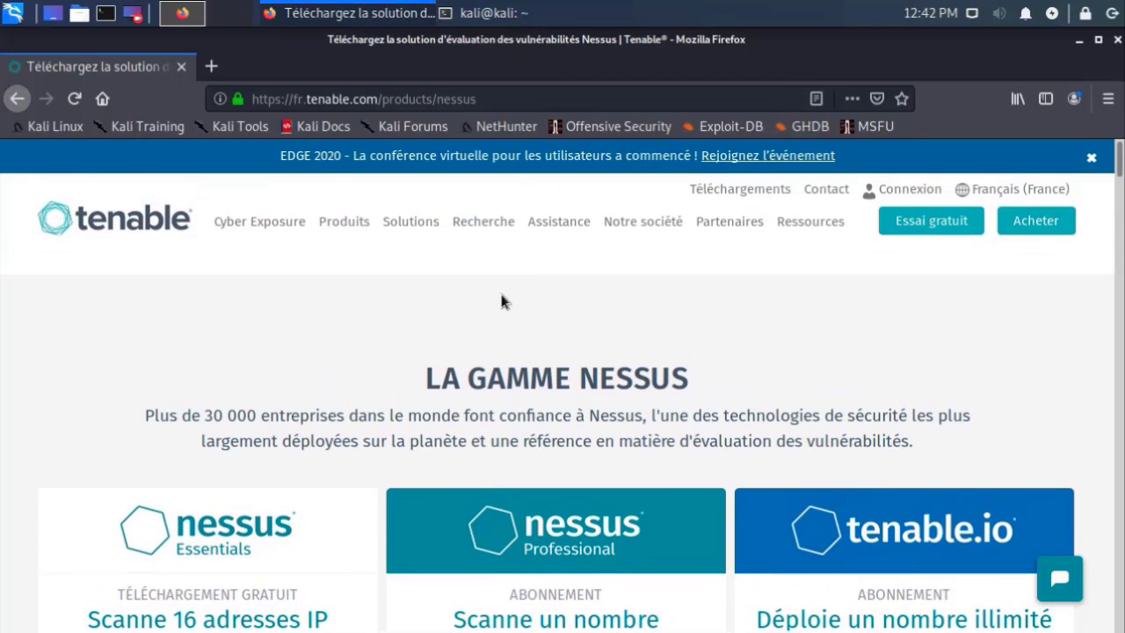
pyautogui.scroll(-3, 501, 301)
pyautogui.scroll(-1, 501, 300)
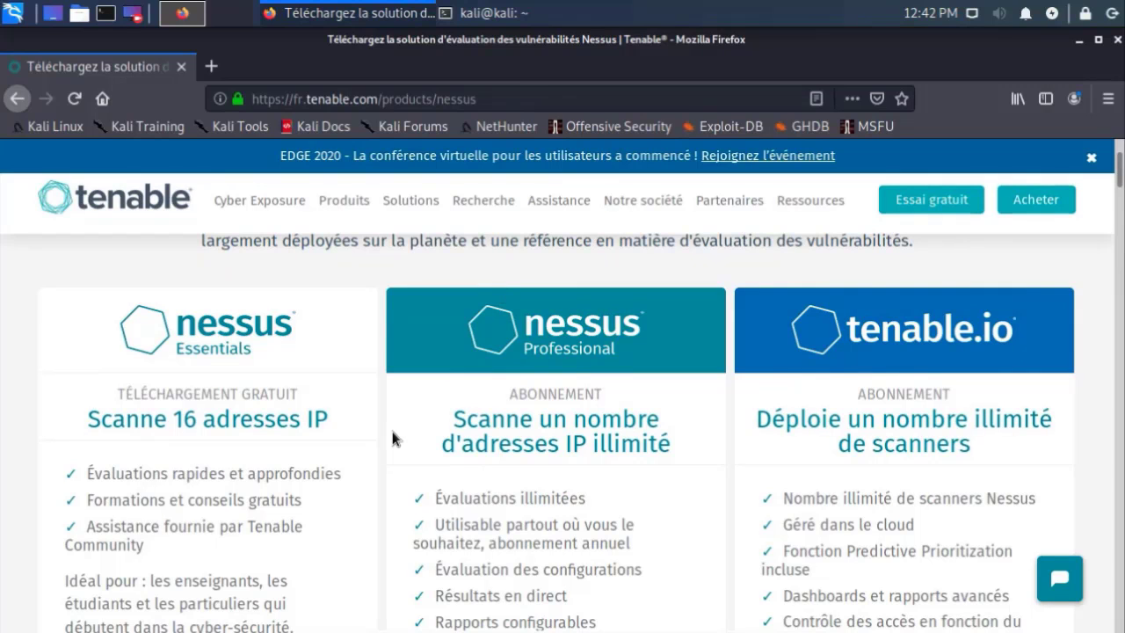
pyautogui.scroll(-2, 392, 437)
pyautogui.scroll(1, 392, 437)
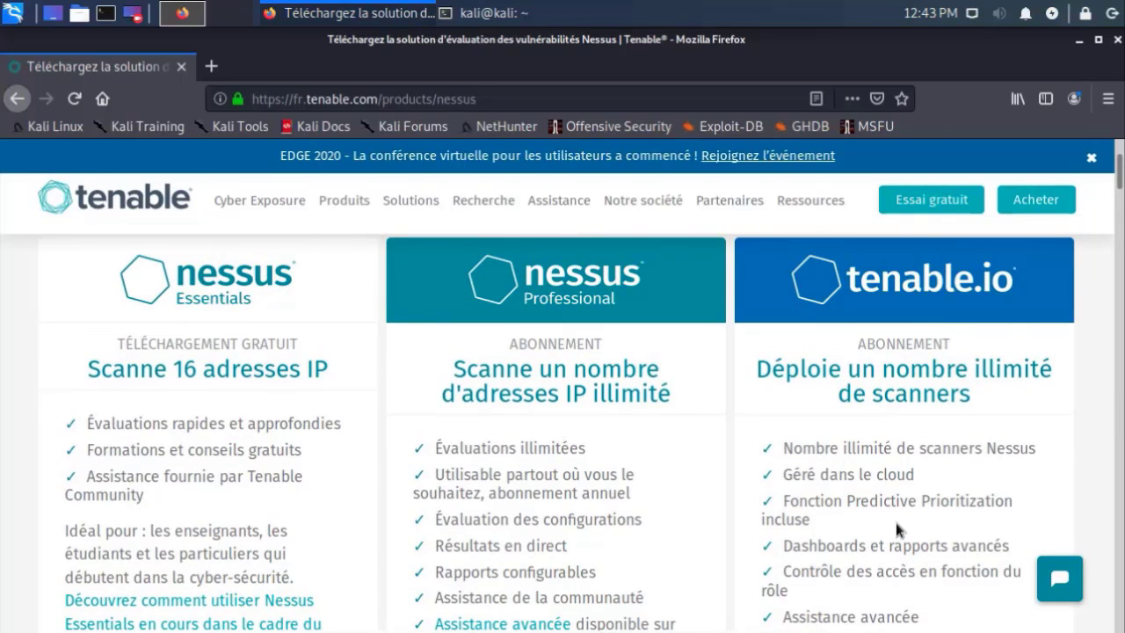
pyautogui.scroll(-3, 883, 532)
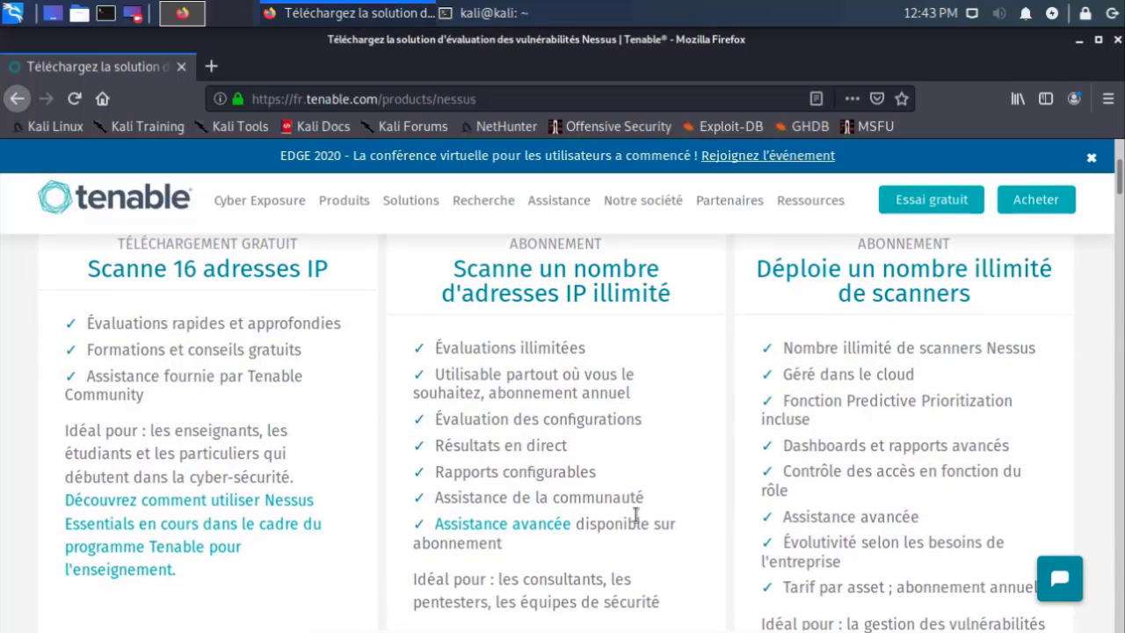
pyautogui.scroll(4, 614, 506)
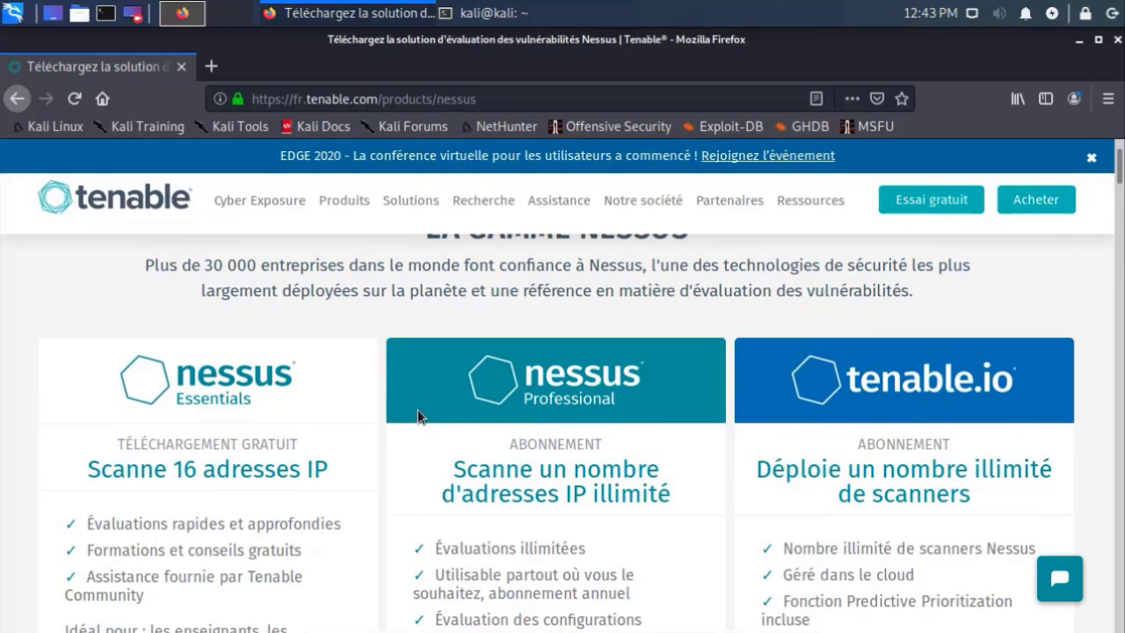
pyautogui.scroll(-6, 417, 408)
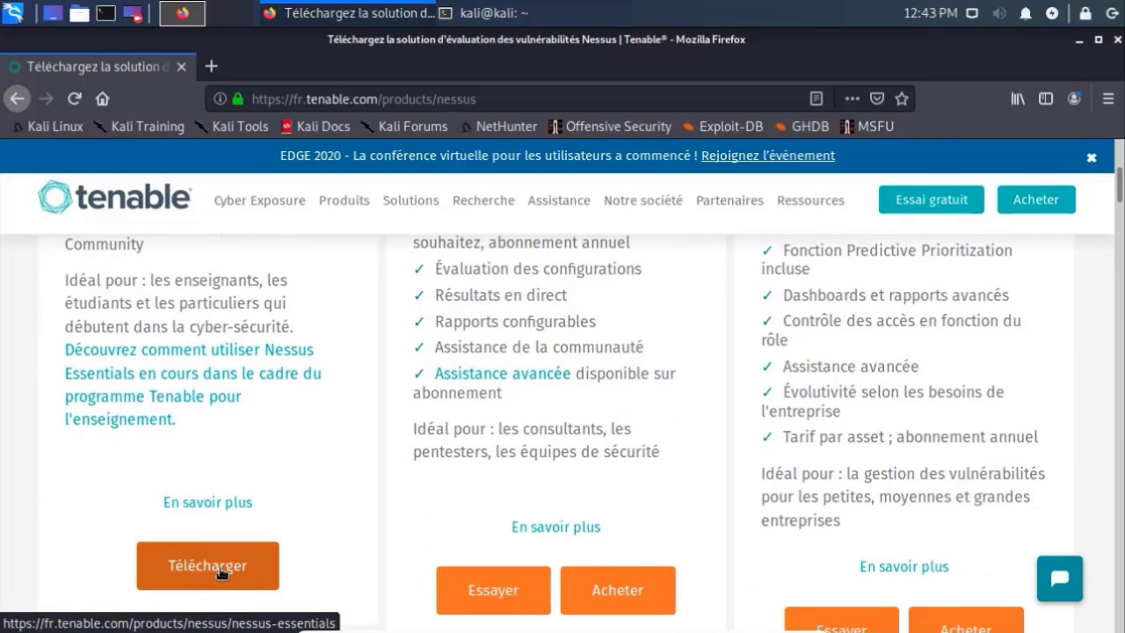
pyautogui.click(220, 571)
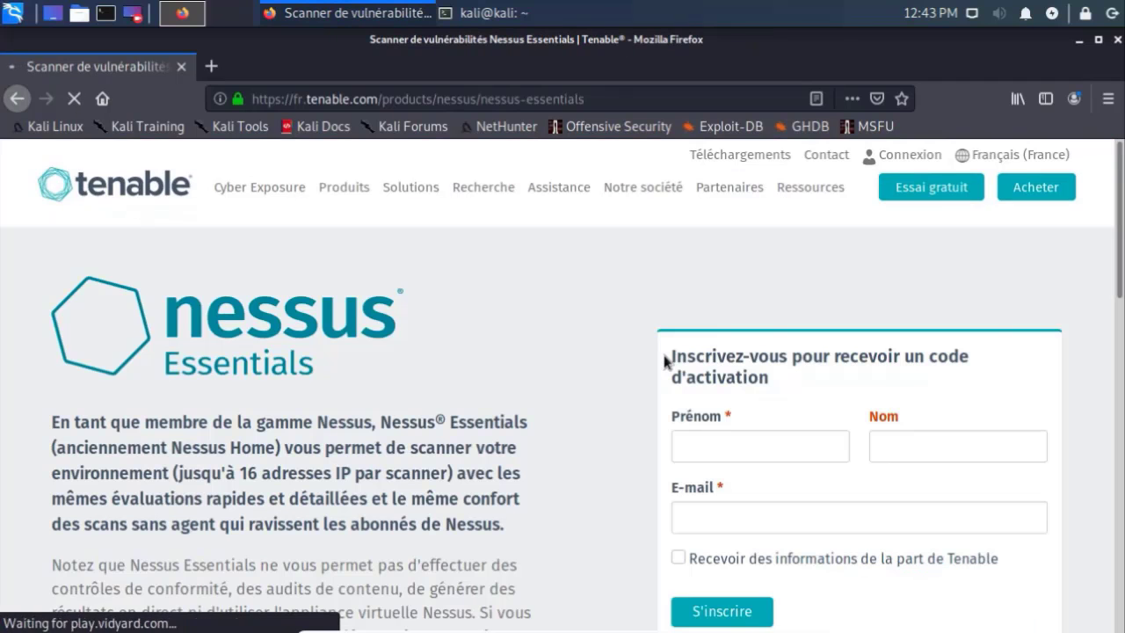
# Step: Submit the Essentials sign-up form with the registrant's first name, last name and e-mail address
pyautogui.scroll(-2, 664, 378)
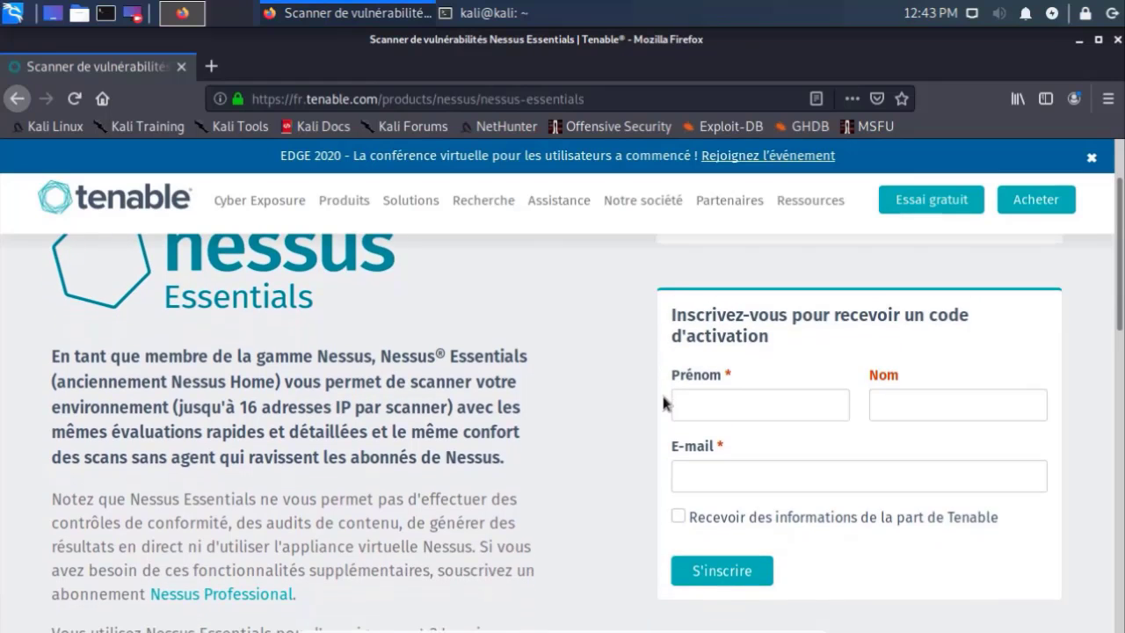
pyautogui.scroll(-3, 663, 396)
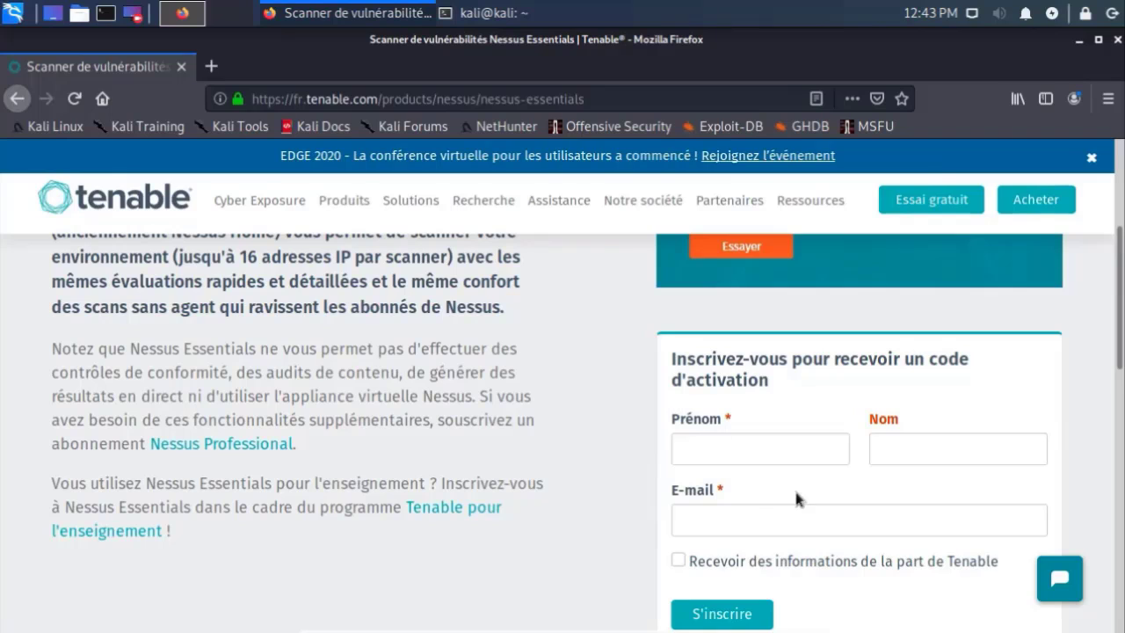
pyautogui.click(782, 449)
pyautogui.press('Tab')
pyautogui.press('Tab')
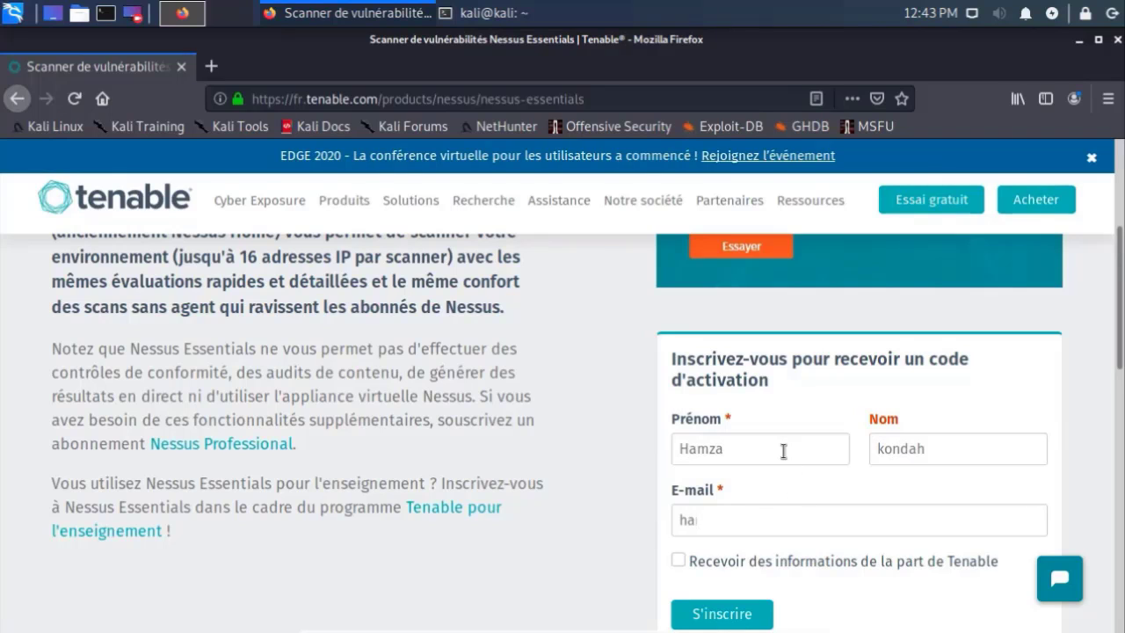
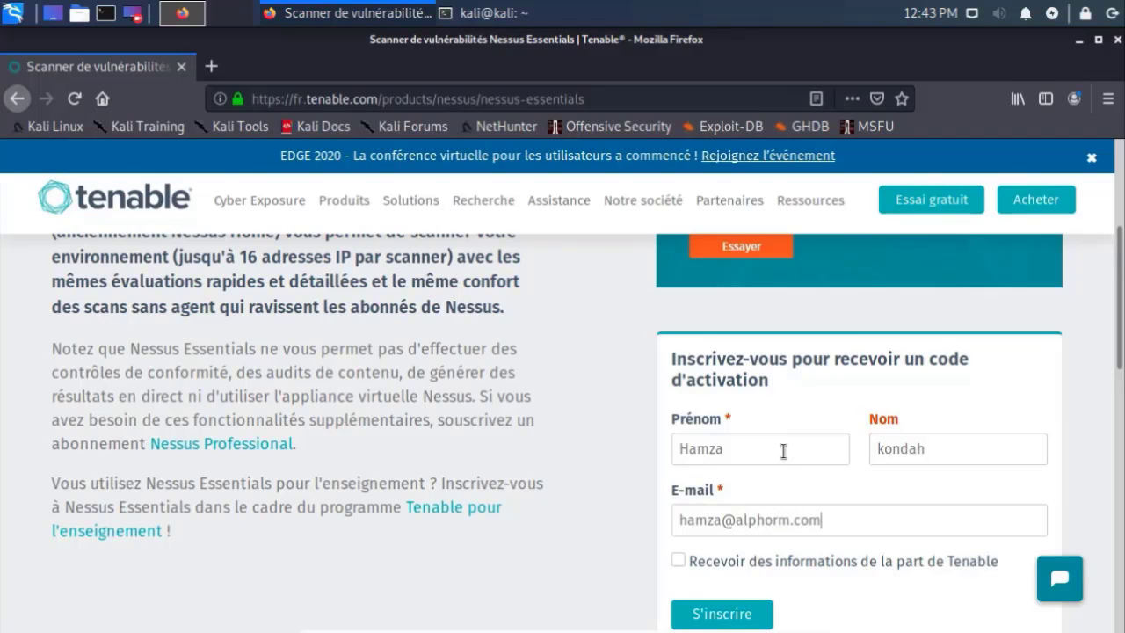
pyautogui.scroll(-1, 773, 502)
pyautogui.click(734, 570)
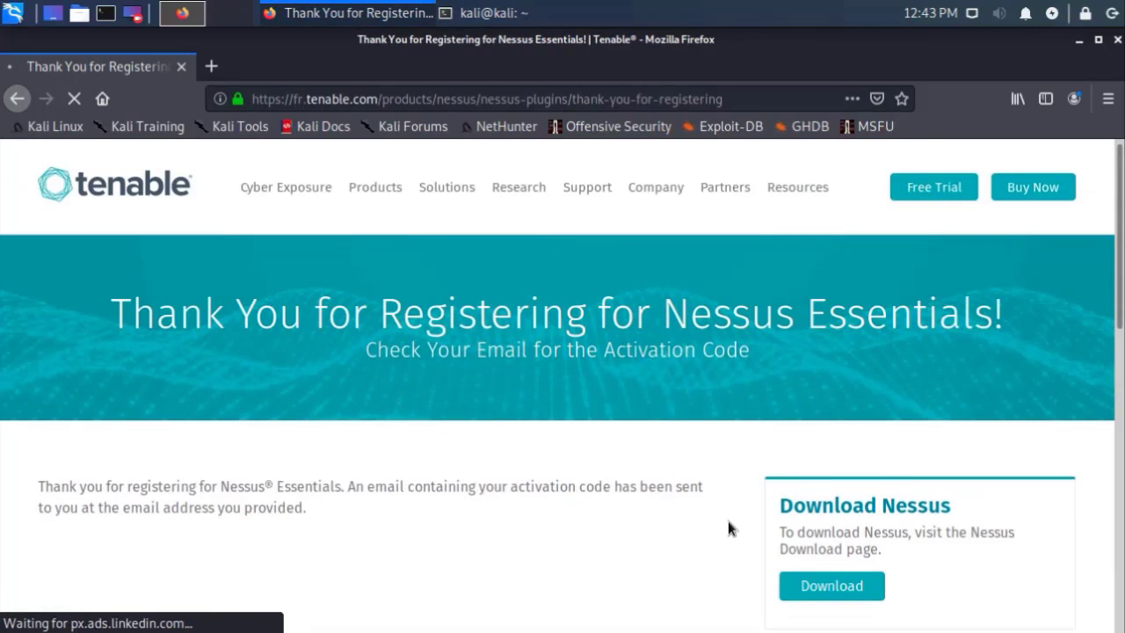
# Step: Go to the Nessus download page and browse the list of installer packages
pyautogui.scroll(-2, 729, 527)
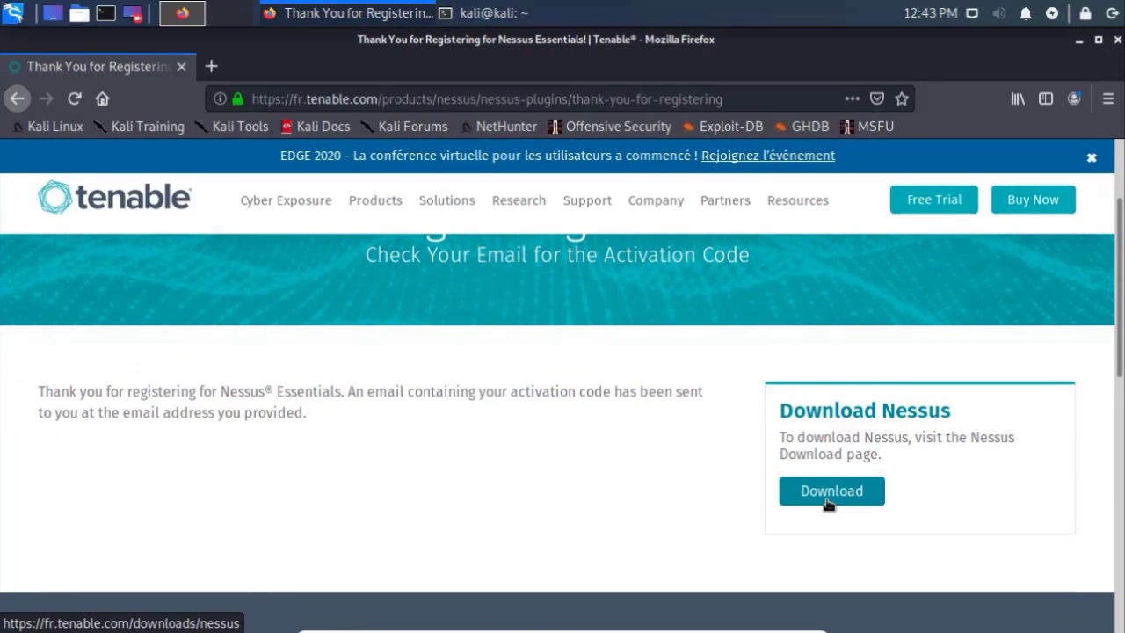
pyautogui.click(826, 501)
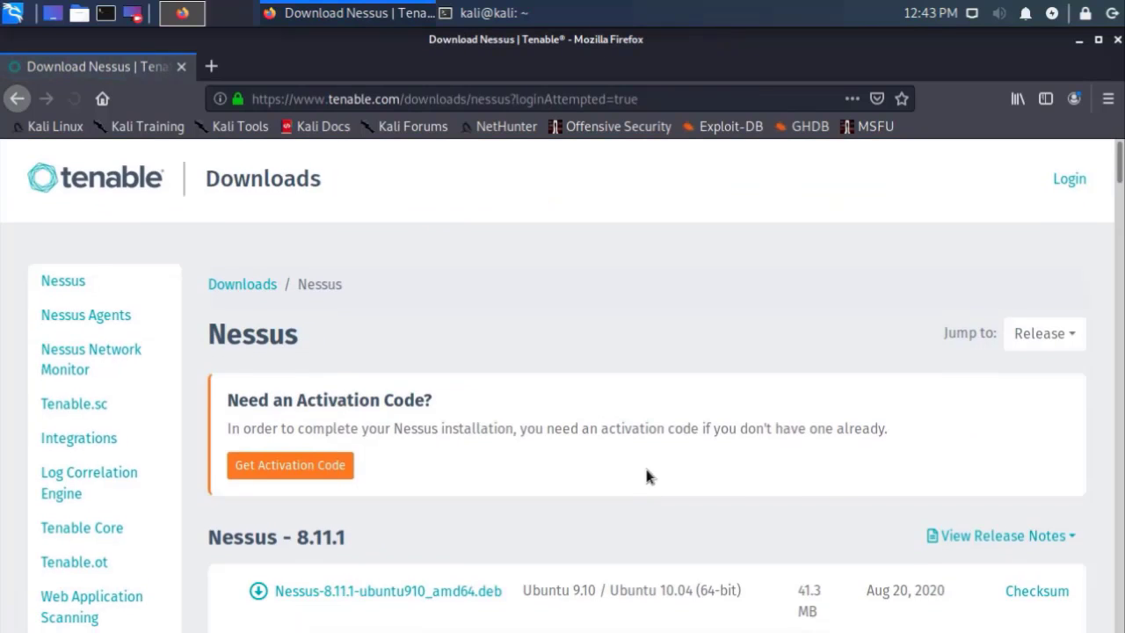
pyautogui.scroll(-3, 645, 474)
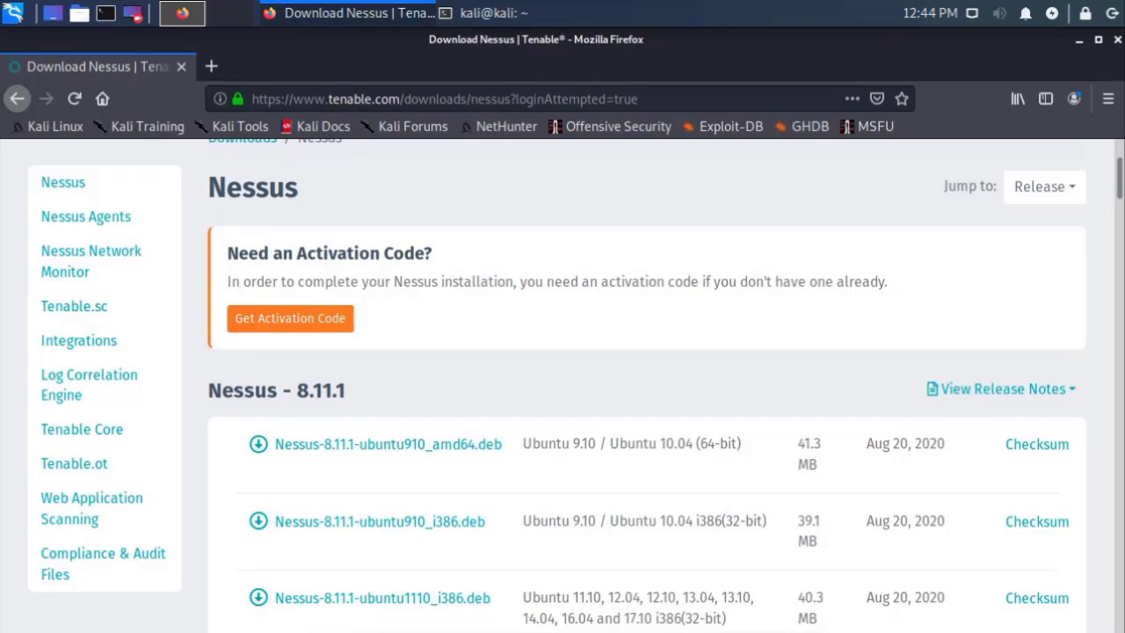
pyautogui.scroll(-2, 781, 284)
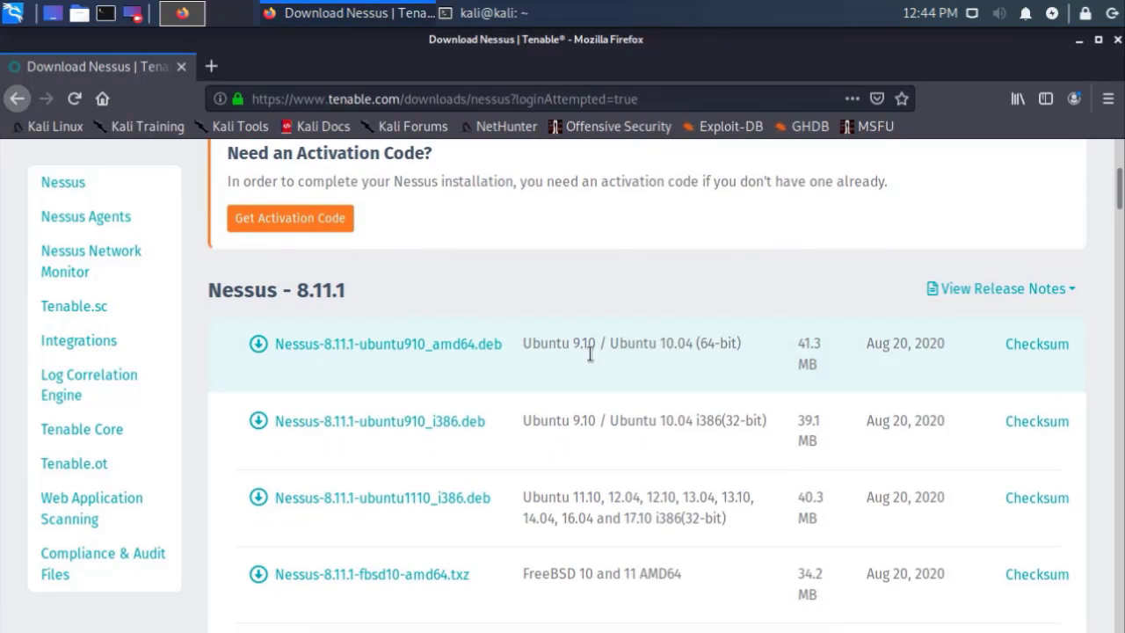
pyautogui.moveTo(554, 350); pyautogui.dragTo(743, 344)
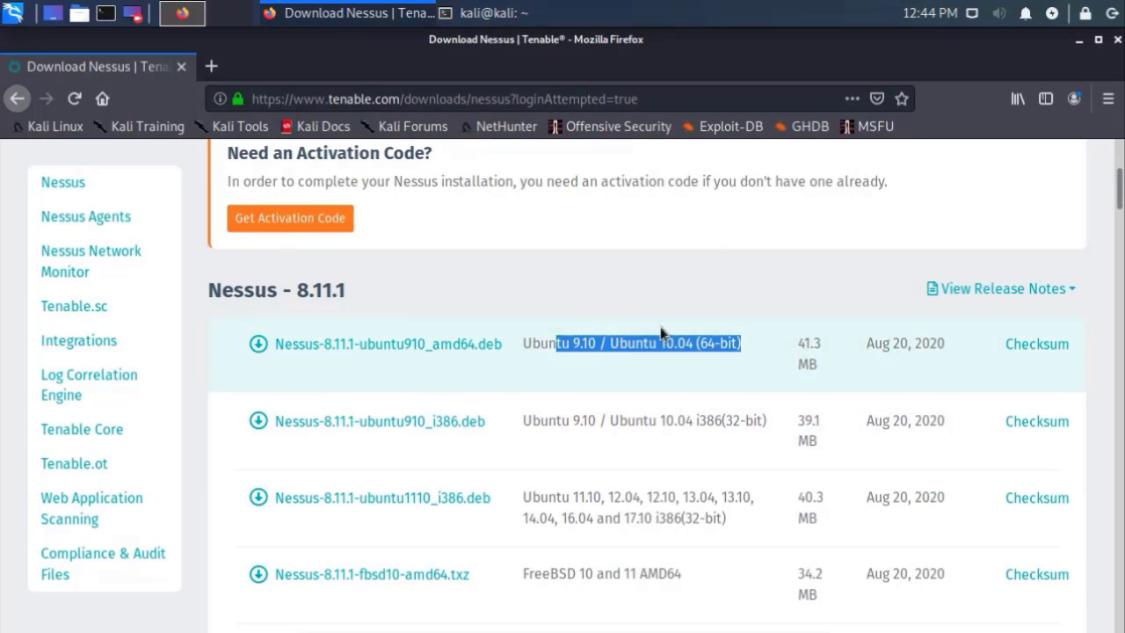
pyautogui.click(647, 354)
pyautogui.scroll(-2, 646, 365)
pyautogui.scroll(-14, 644, 373)
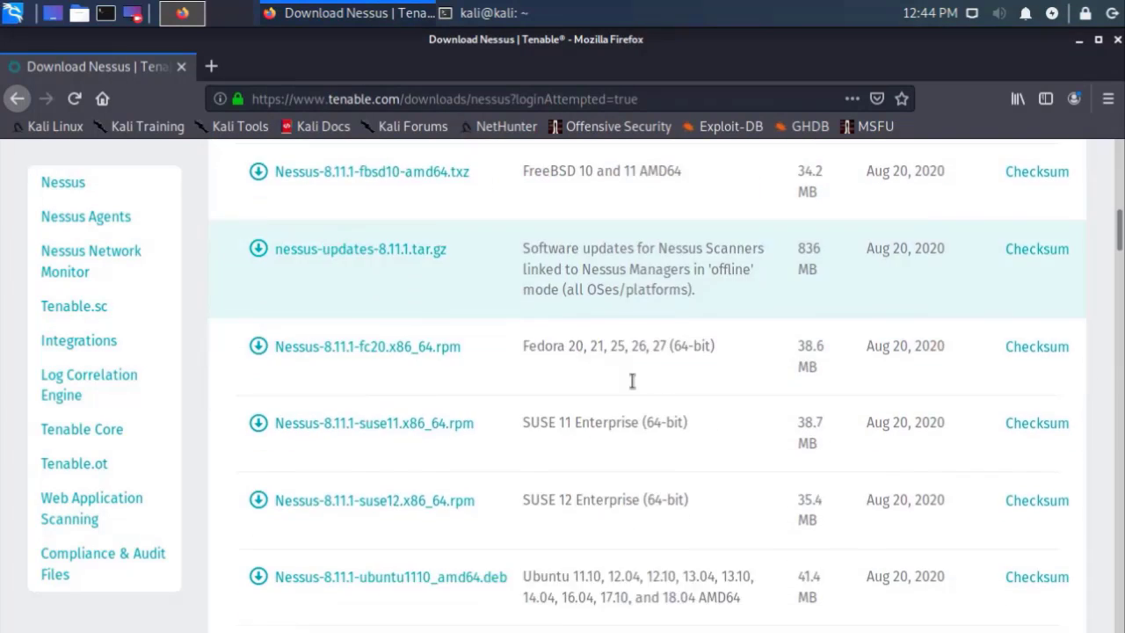
pyautogui.scroll(18, 625, 383)
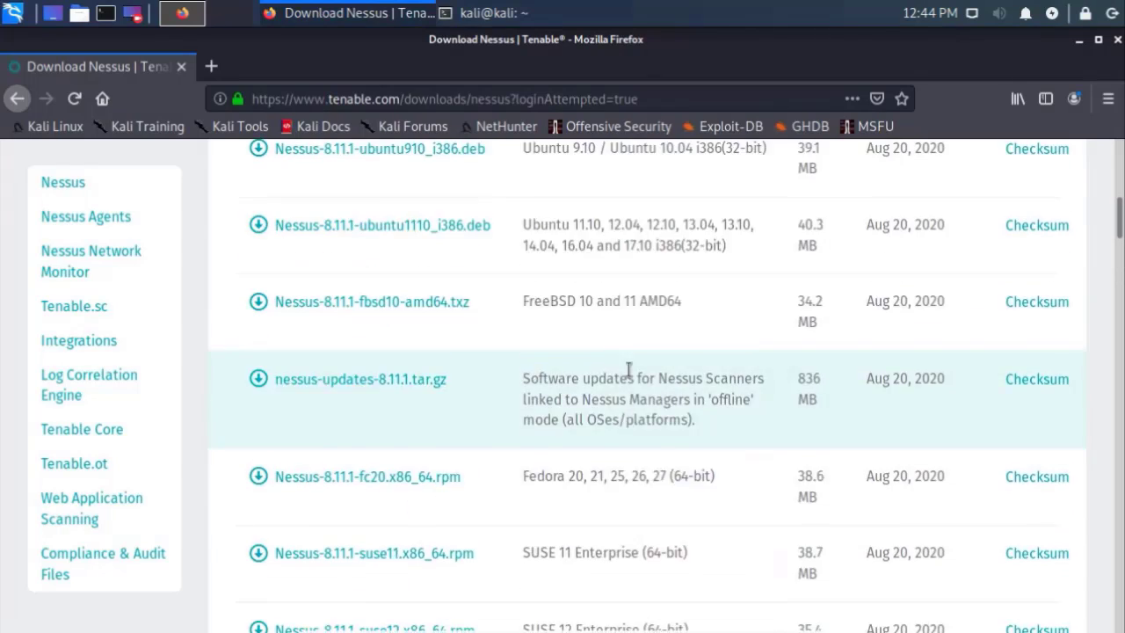
# Step: Save Nessus-8.11.1-debian6_amd64.deb for Kali after accepting the licence, then open a new terminal window
pyautogui.hotkey('ctrl', 'f')
pyautogui.write('kali')
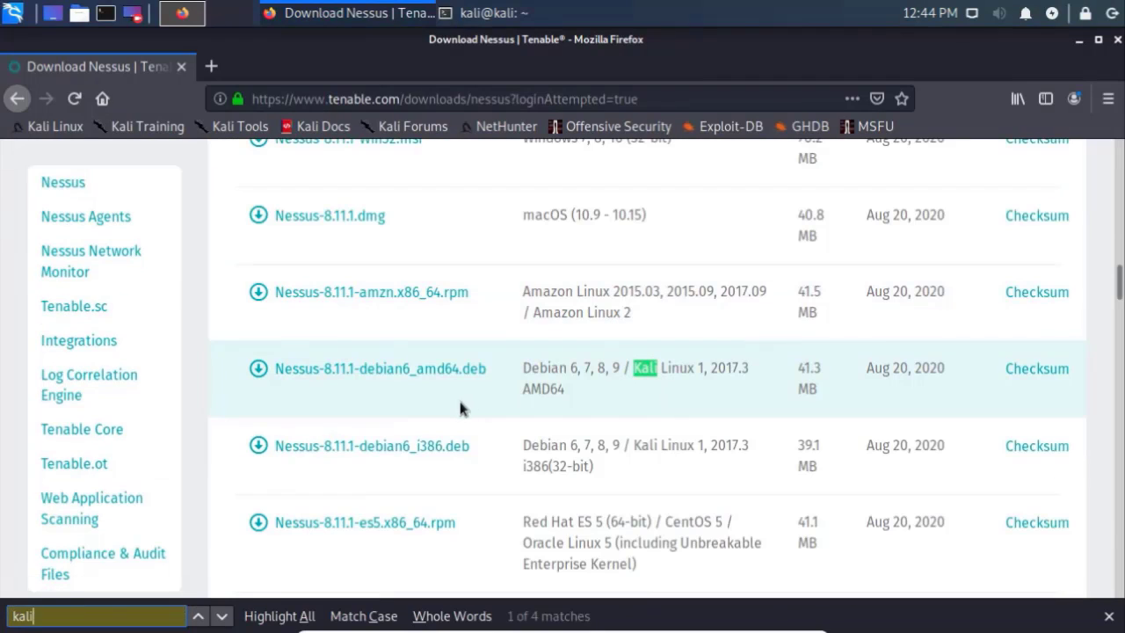
pyautogui.click(472, 369)
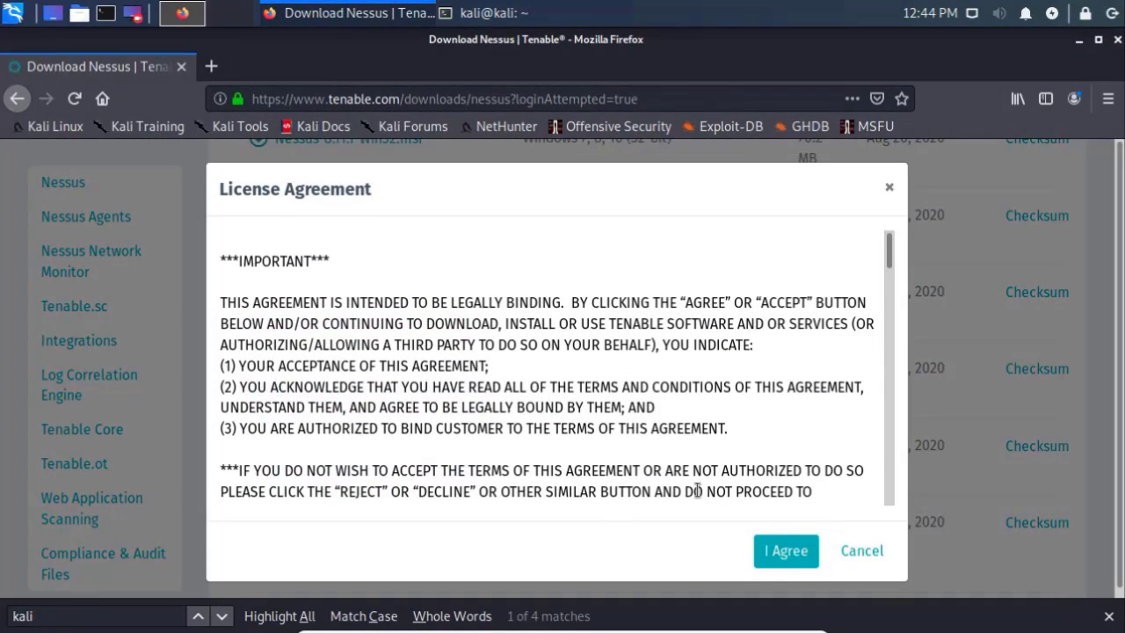
pyautogui.click(782, 550)
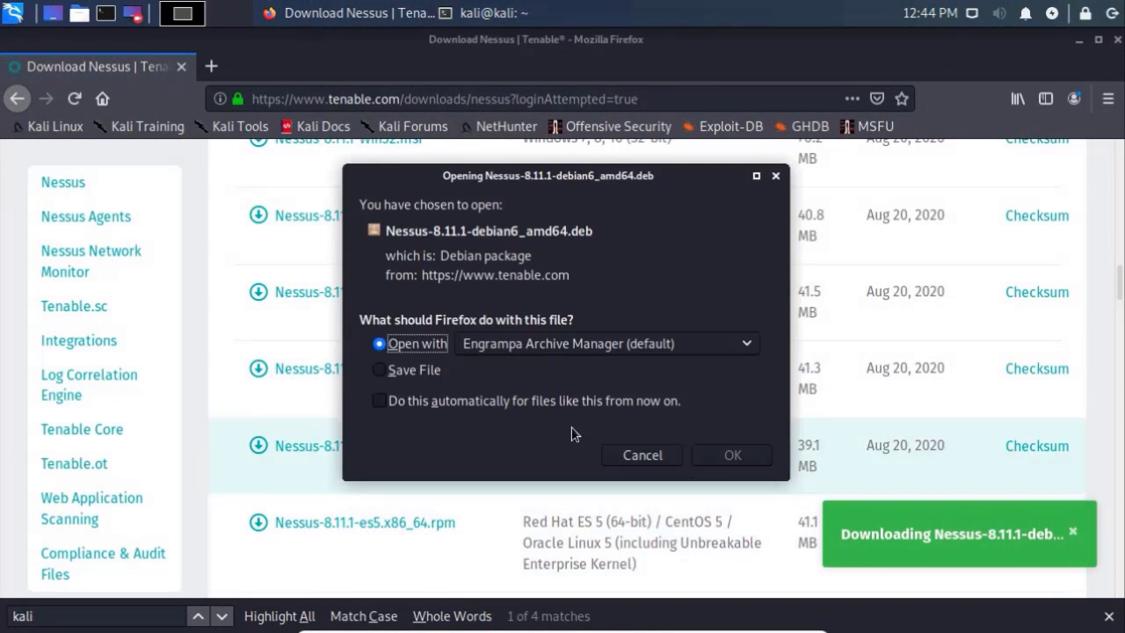
pyautogui.click(429, 369)
pyautogui.click(733, 454)
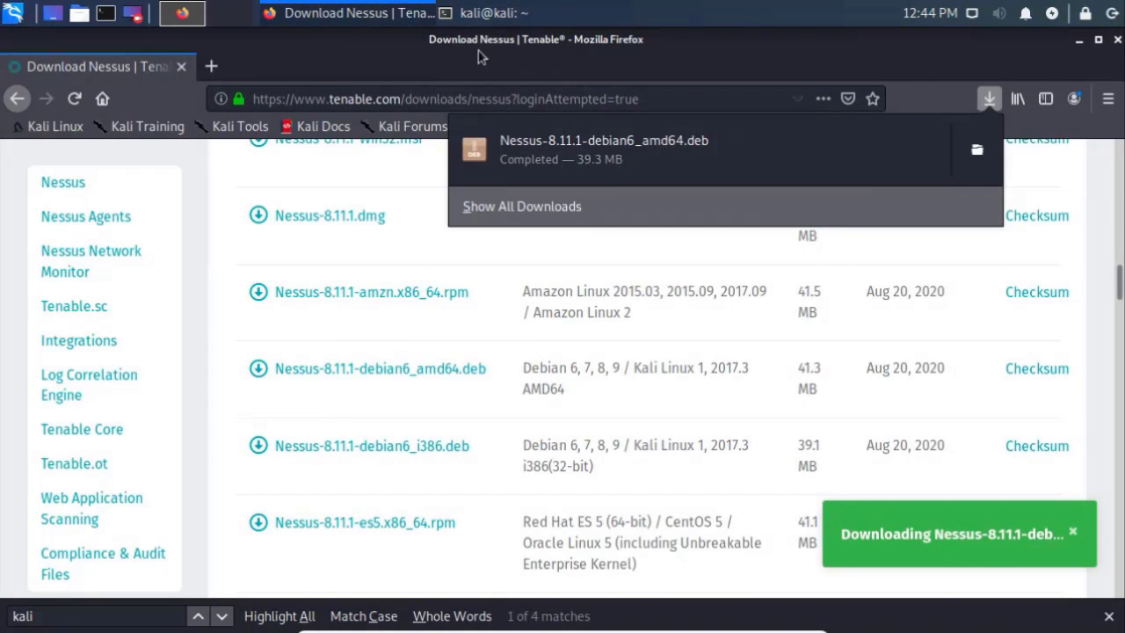
pyautogui.rightClick(489, 15)
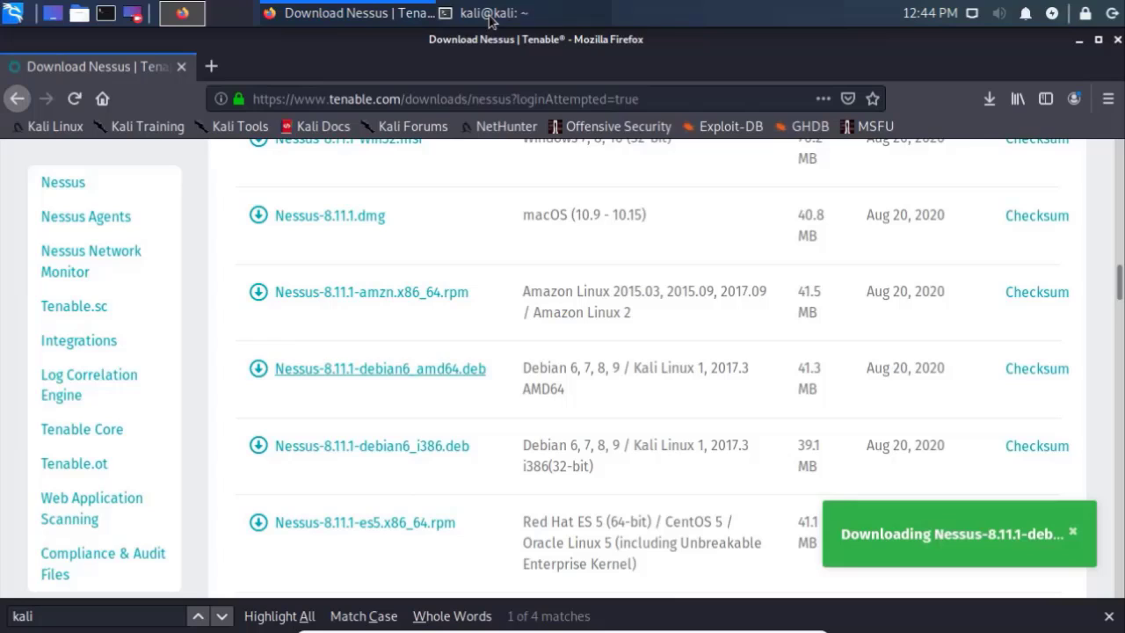
pyautogui.click(106, 13)
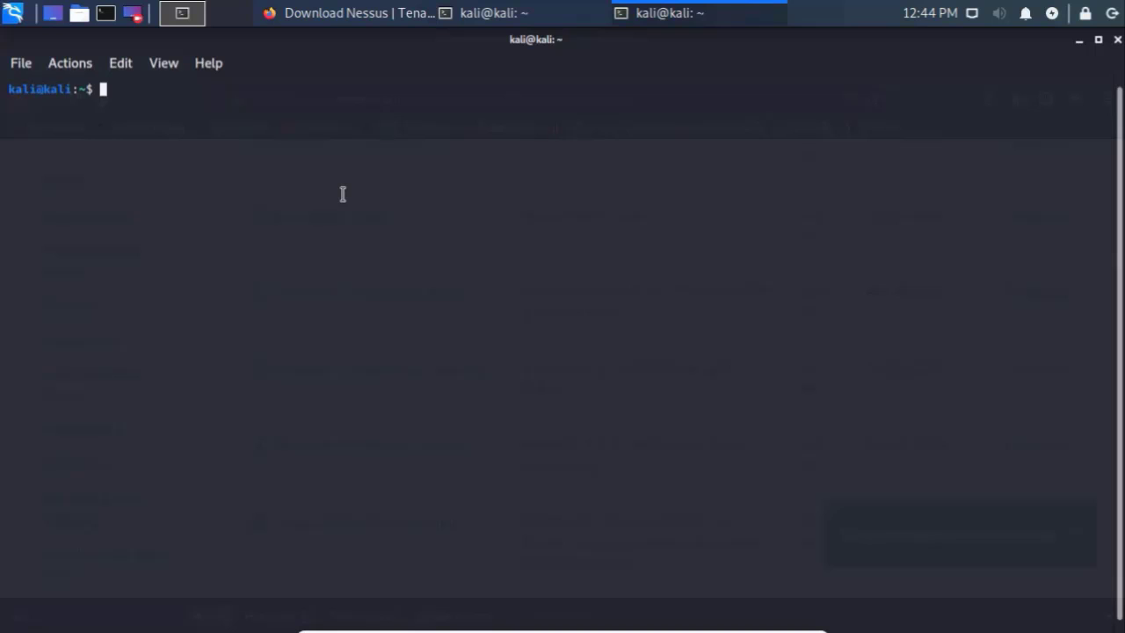
# Step: Enlarge the terminal text, change into Downloads and list its files
pyautogui.write('cd')
pyautogui.hotkey('ctrl', '+')
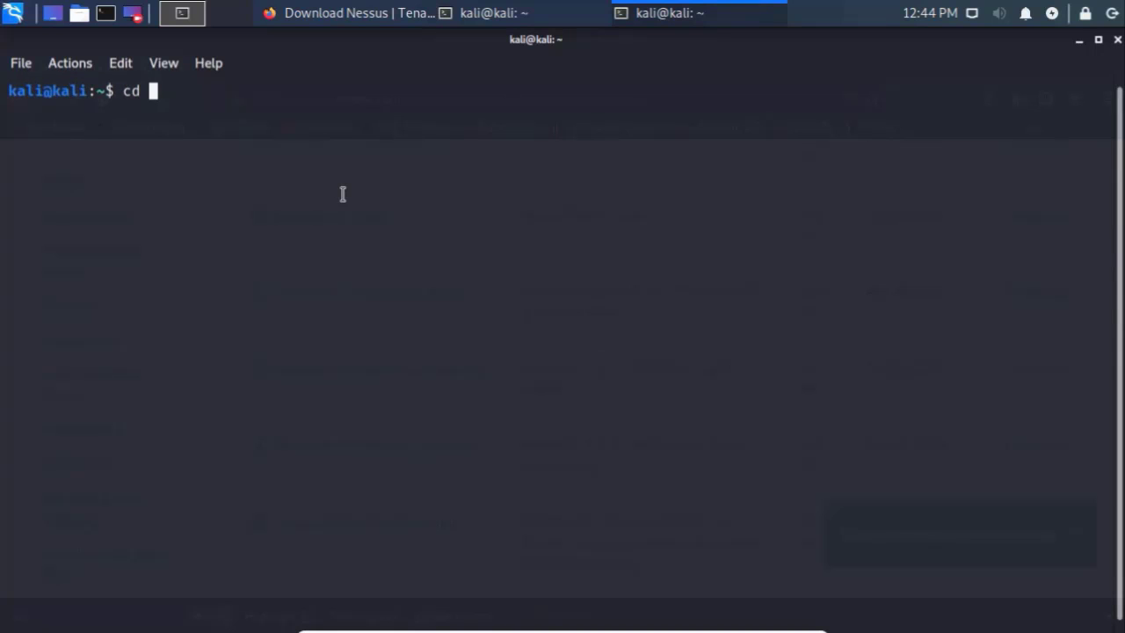
pyautogui.write('Dow')
pyautogui.press('Tab')
pyautogui.press('Return')
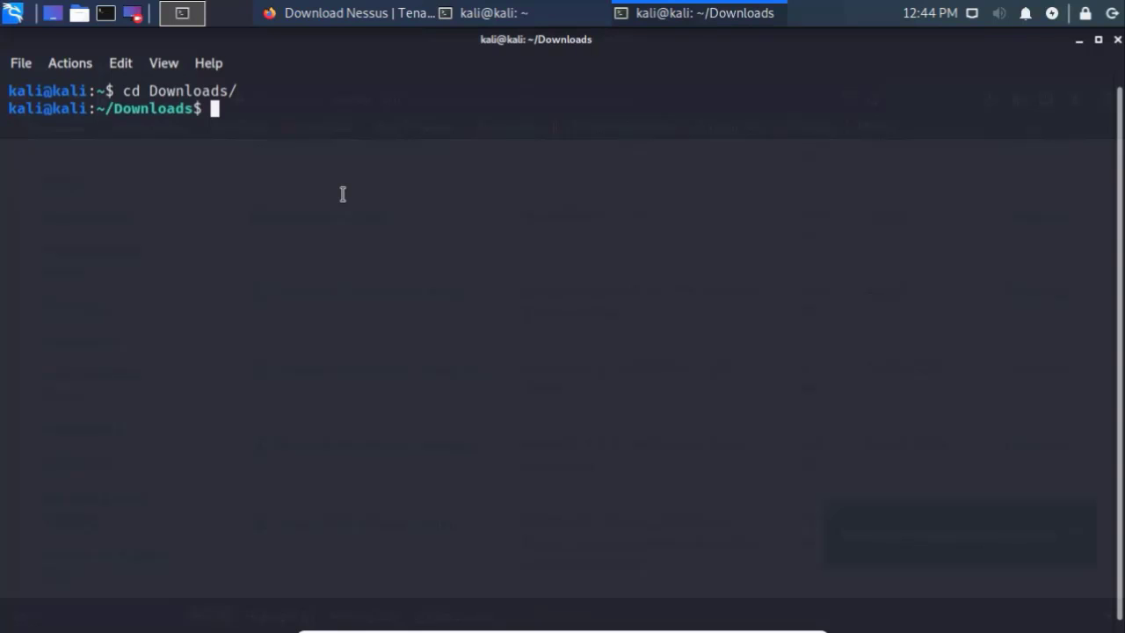
pyautogui.write('ls')
pyautogui.press('Return')
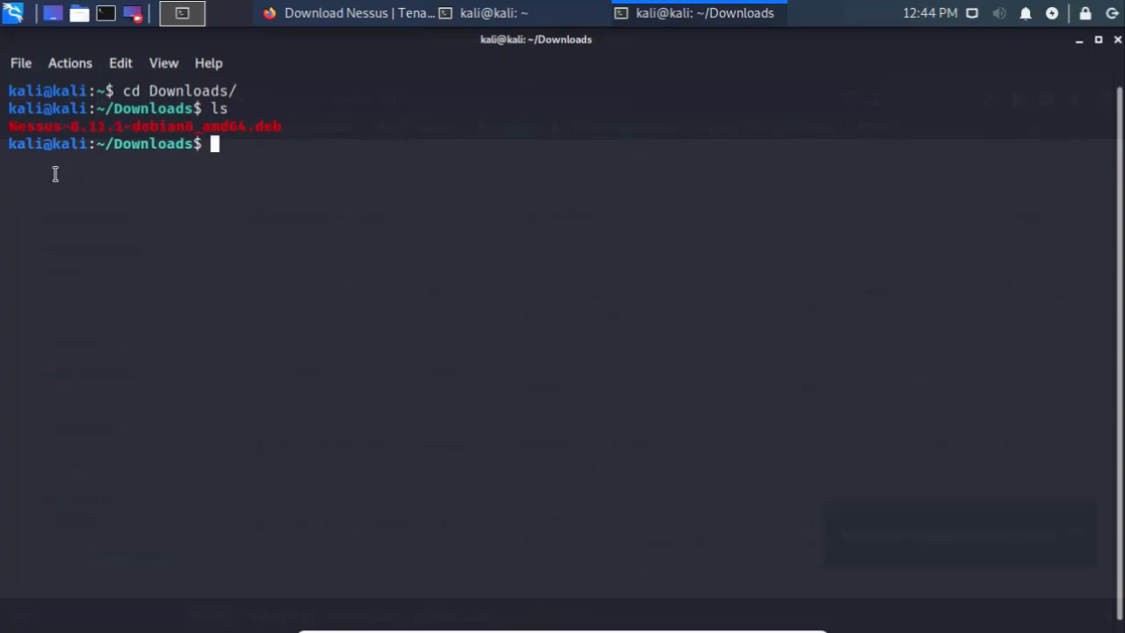
pyautogui.moveTo(7, 126); pyautogui.dragTo(289, 126)
pyautogui.click(280, 129)
# Step: Install the package with sudo dpkg -i Nessus-8.11.1-debian6_amd64.deb, entering the sudo password
pyautogui.write('sudo dpkg')
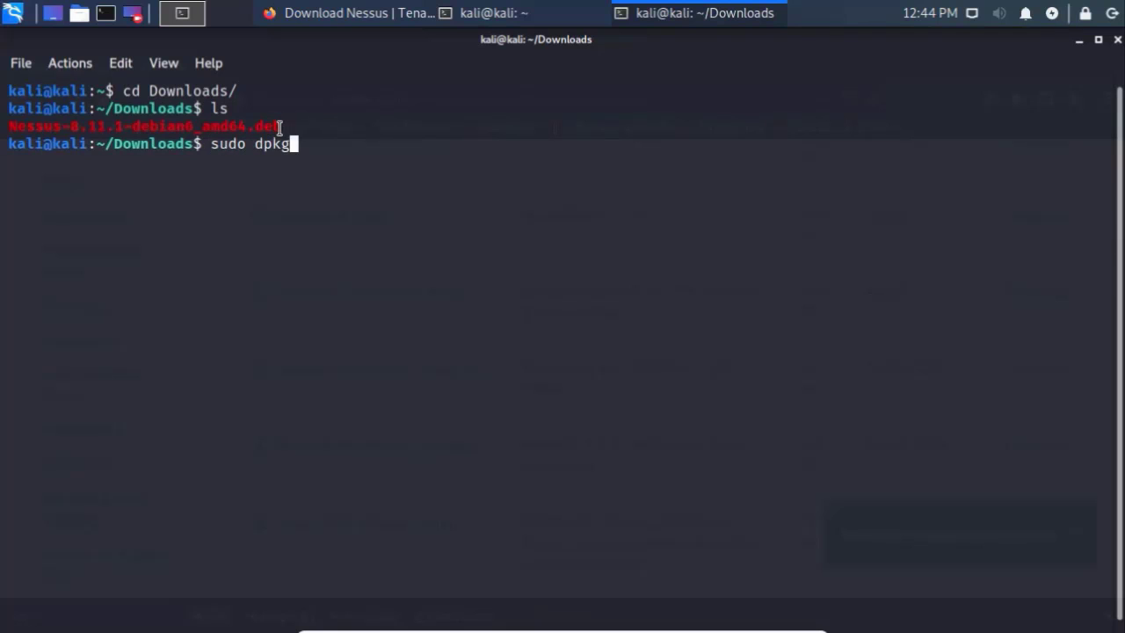
pyautogui.write(' -i')
pyautogui.doubleClick(270, 155)
pyautogui.click(268, 145)
pyautogui.write('N')
pyautogui.press('Tab')
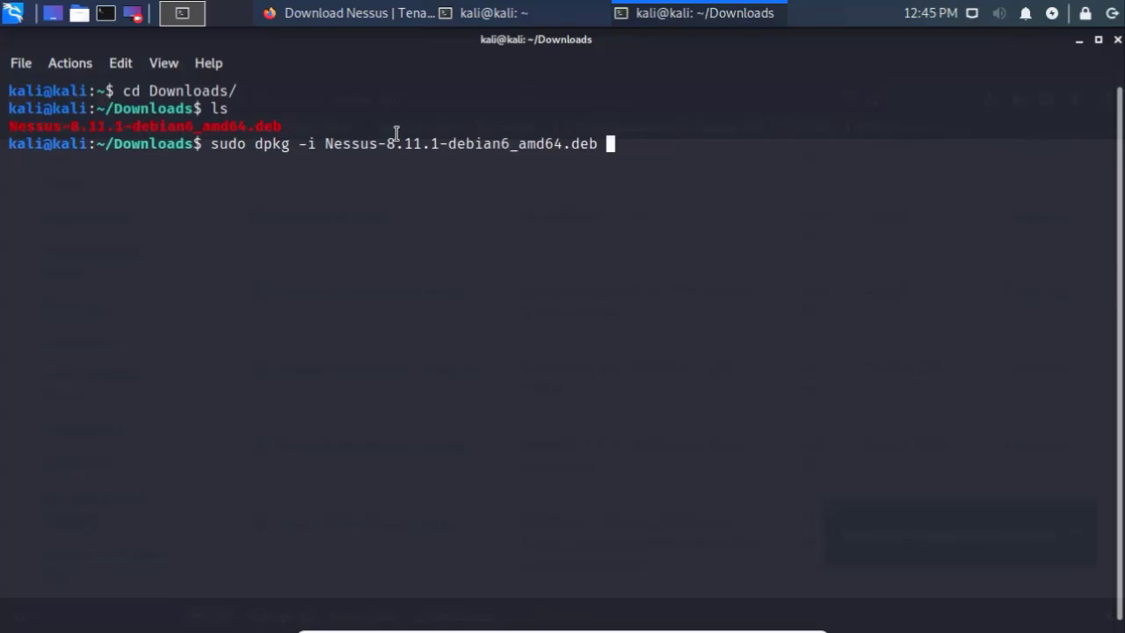
pyautogui.press('Return')
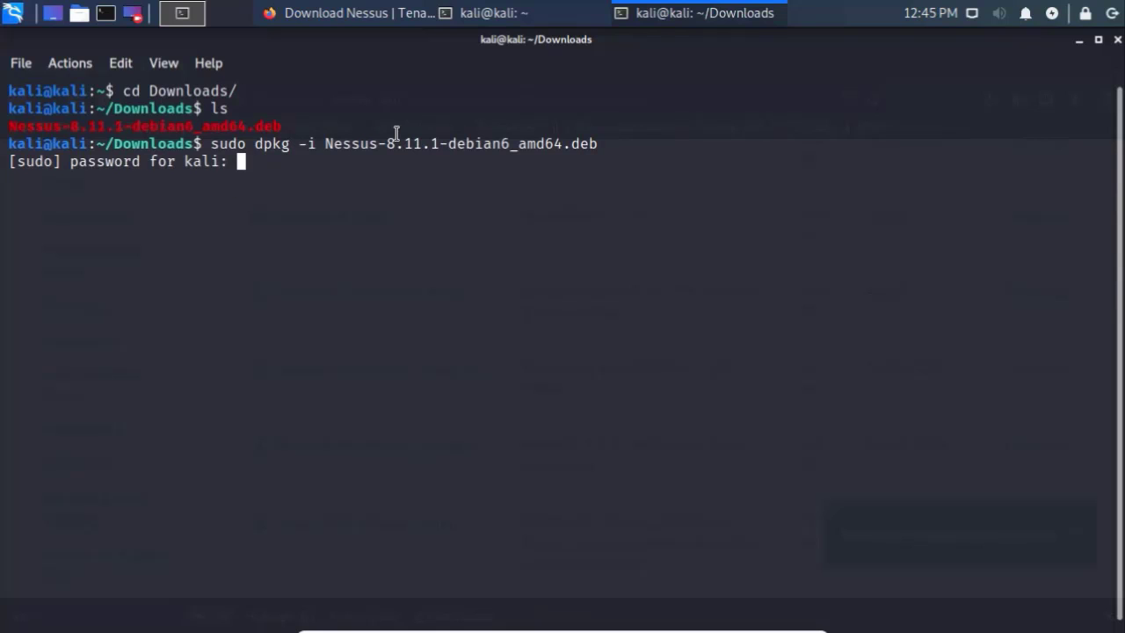
pyautogui.press('Return')
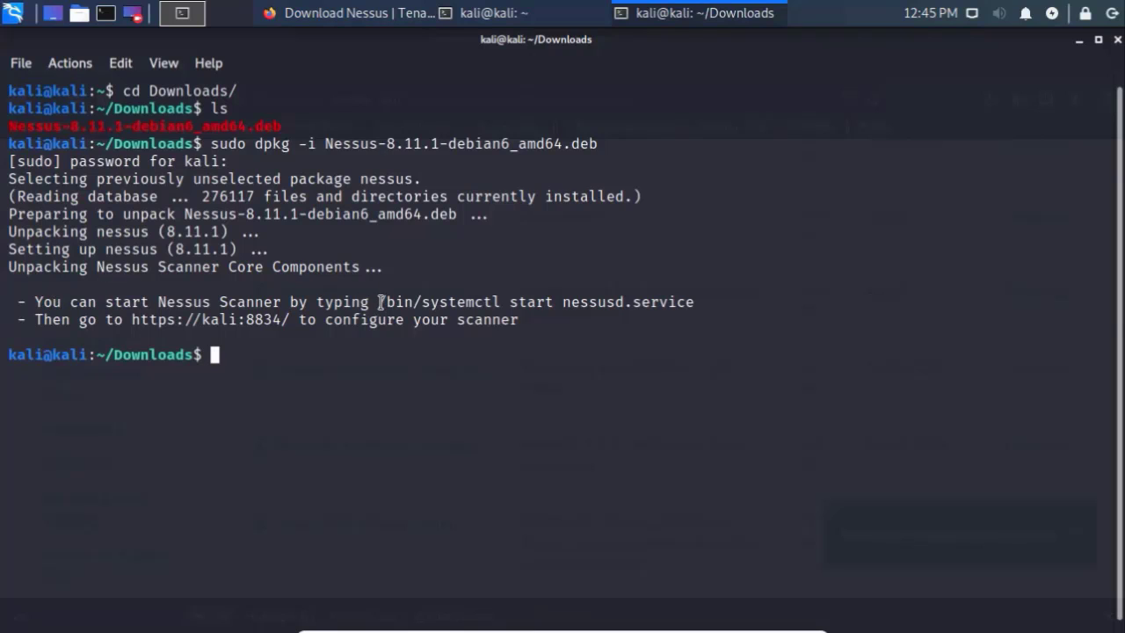
pyautogui.moveTo(381, 301); pyautogui.dragTo(696, 302)
pyautogui.write('sudo')
pyautogui.write('/bin/systemctl start nessusd.service')
pyautogui.press('Return')
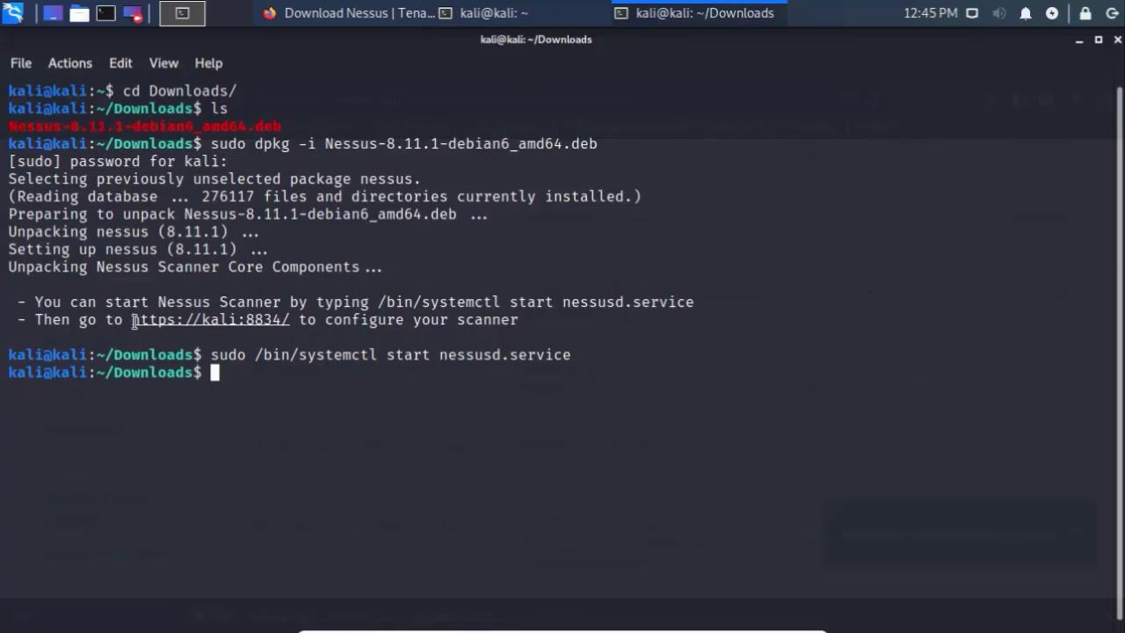
pyautogui.moveTo(131, 321); pyautogui.dragTo(289, 317)
pyautogui.hotkey('ctrl', 'c')
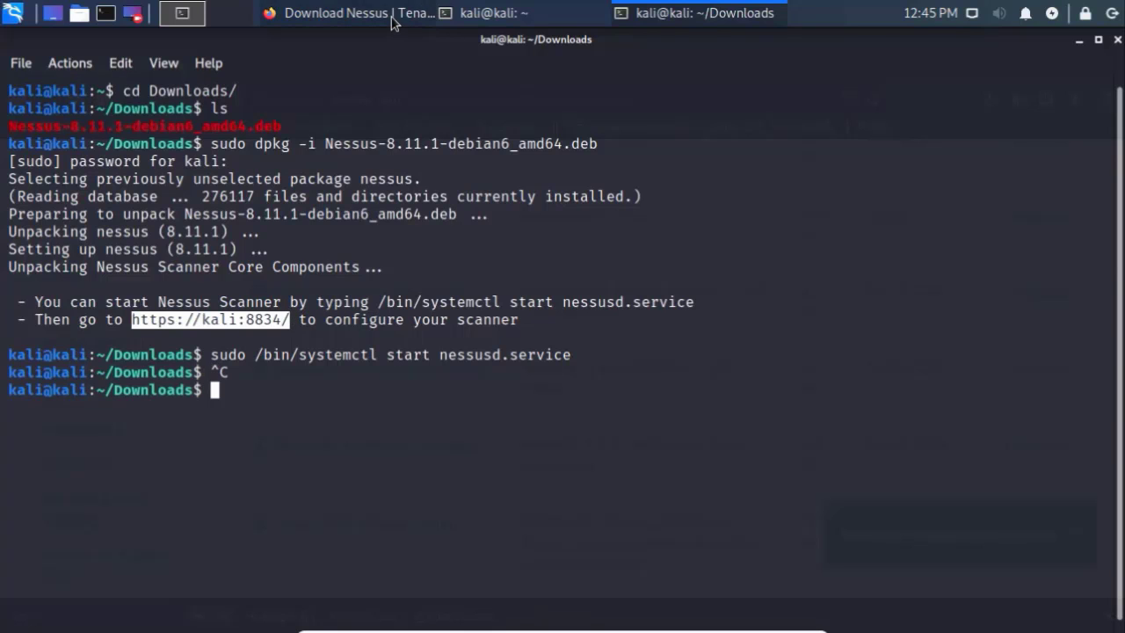
pyautogui.click(351, 13)
pyautogui.click(325, 100)
pyautogui.hotkey('ctrl', 'v')
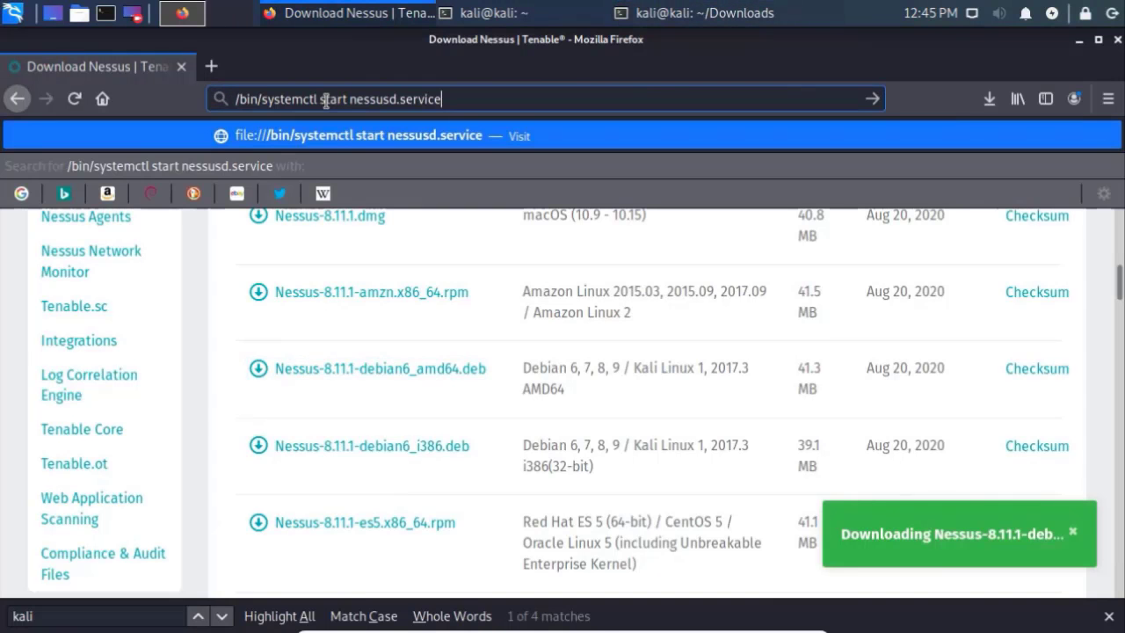
pyautogui.tripleClick(325, 99)
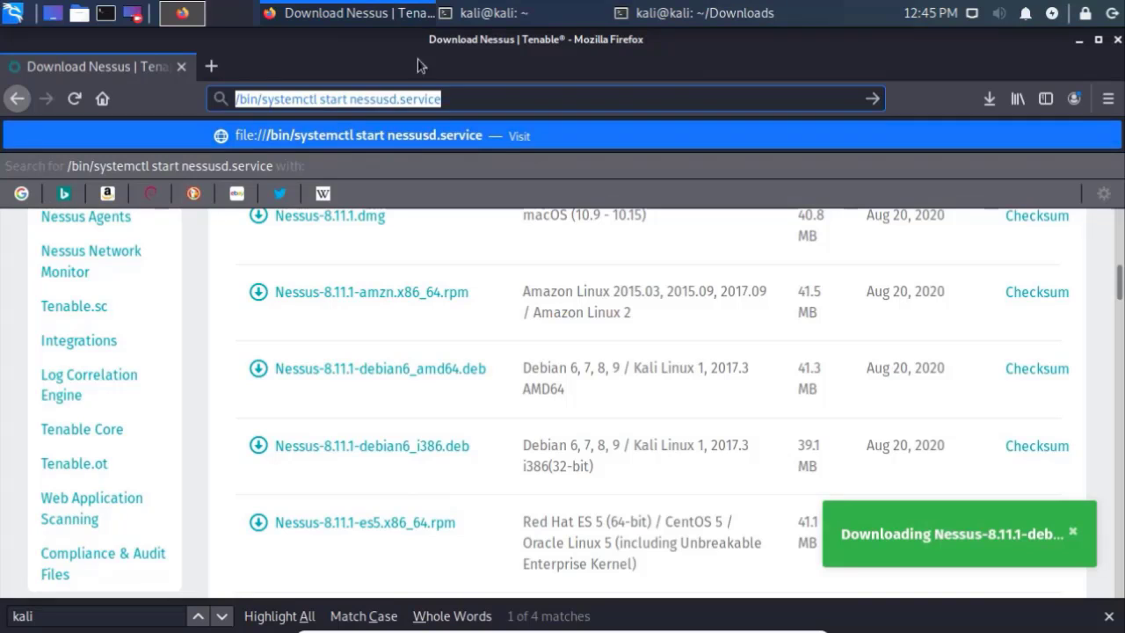
pyautogui.click(654, 12)
pyautogui.rightClick(232, 322)
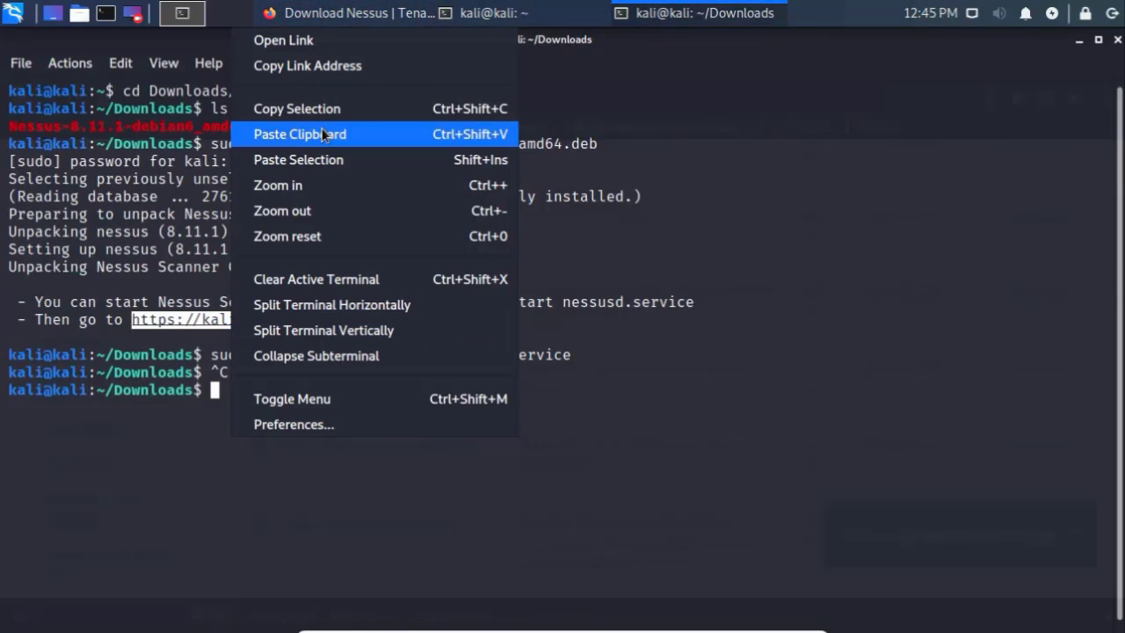
pyautogui.click(308, 65)
pyautogui.click(369, 12)
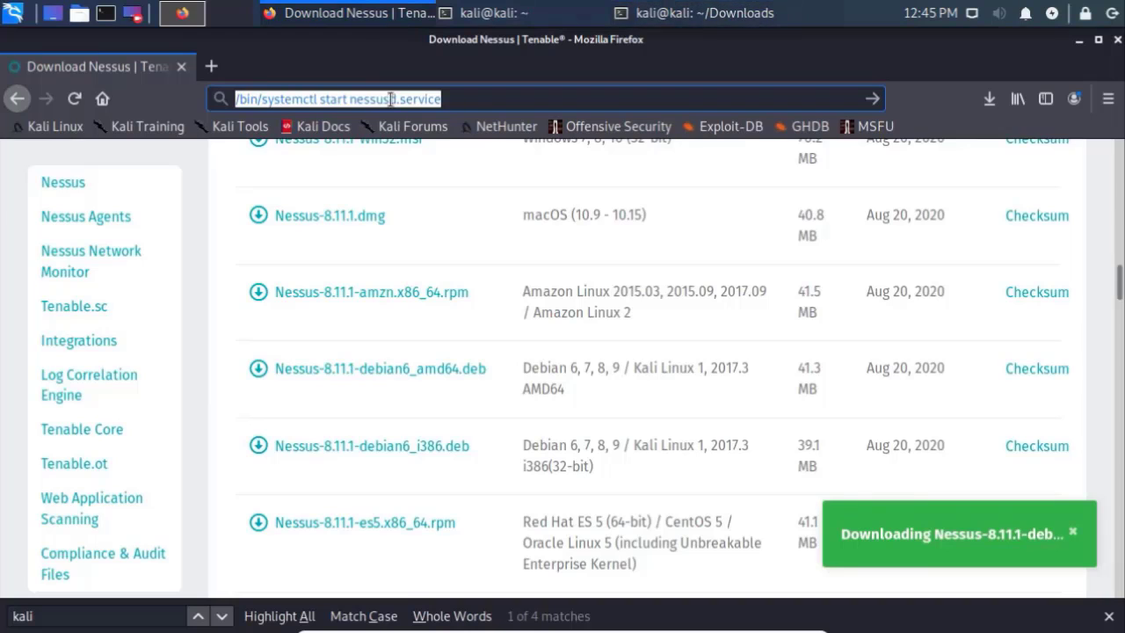
pyautogui.hotkey('ctrl', 'v')
pyautogui.press('Return')
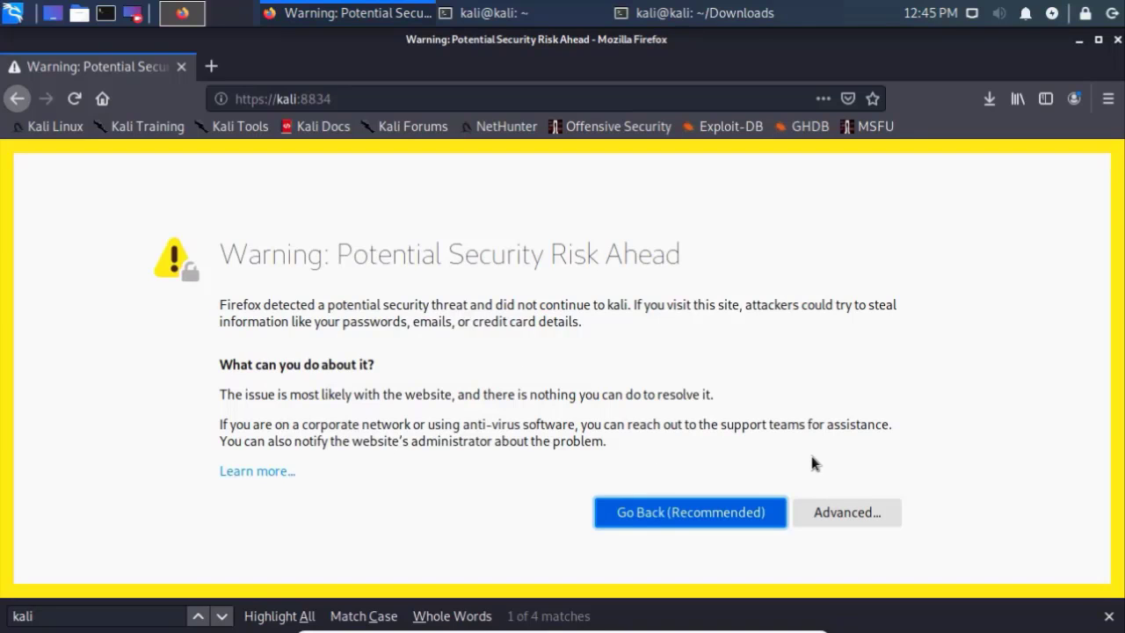
pyautogui.click(850, 507)
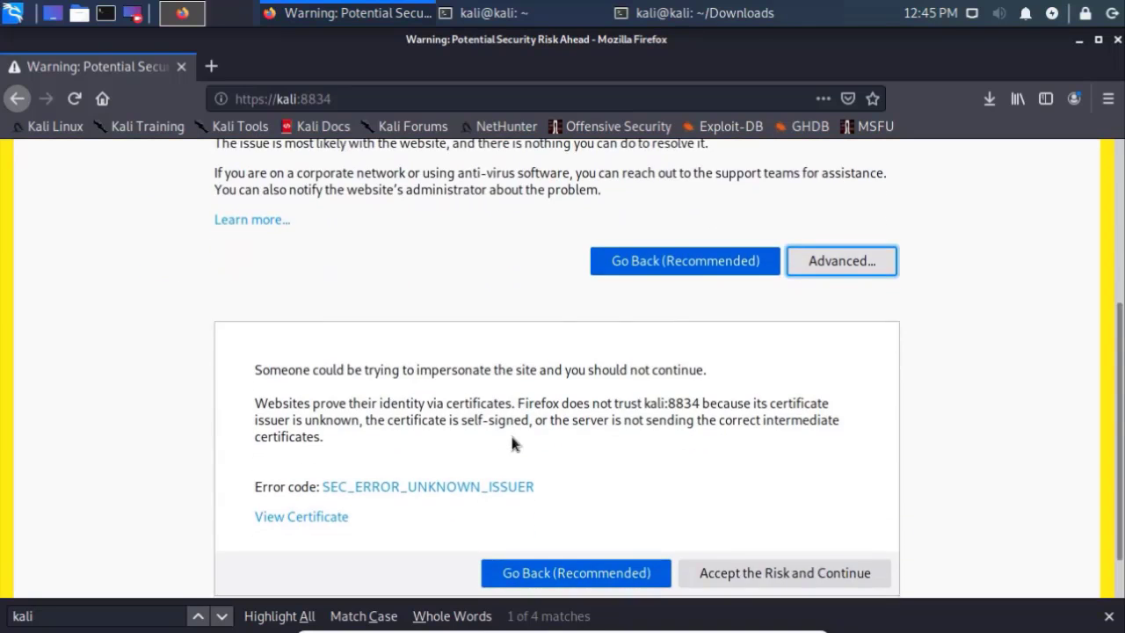
pyautogui.click(769, 511)
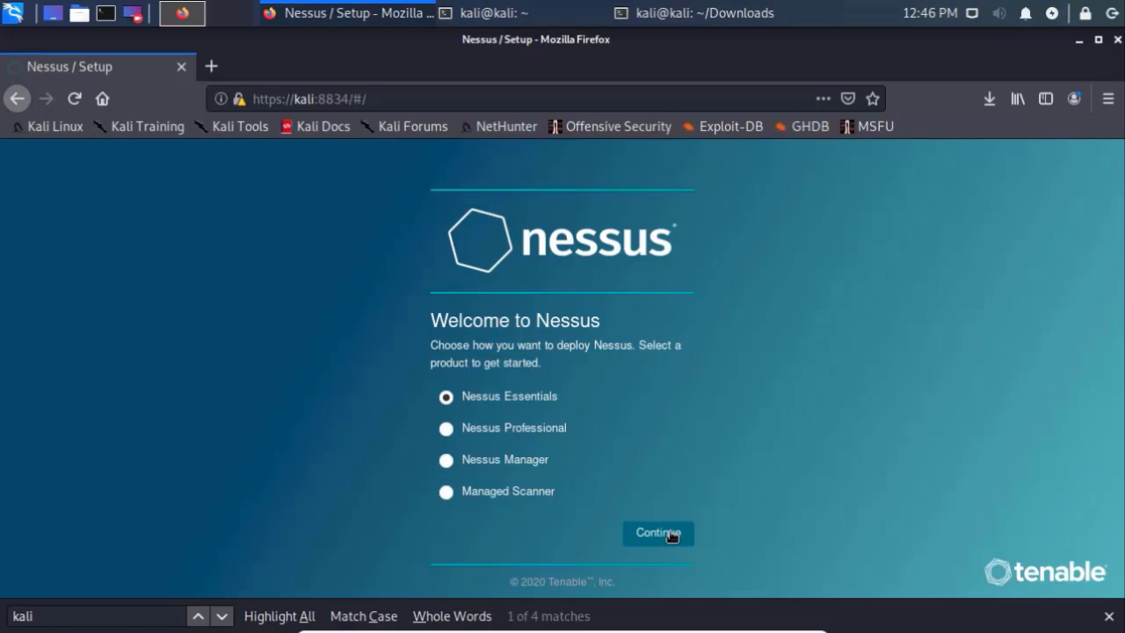
# Step: Choose Nessus Essentials and e-mail an activation code request with the user's first name, last name and e-mail
pyautogui.click(671, 536)
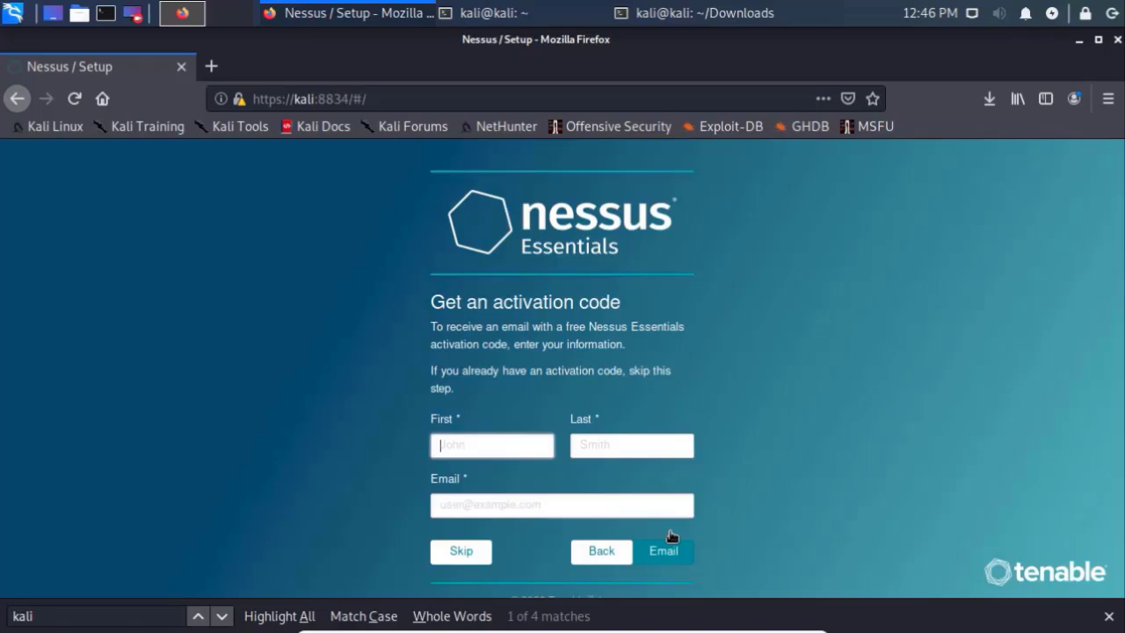
pyautogui.press('Tab')
pyautogui.press('Tab')
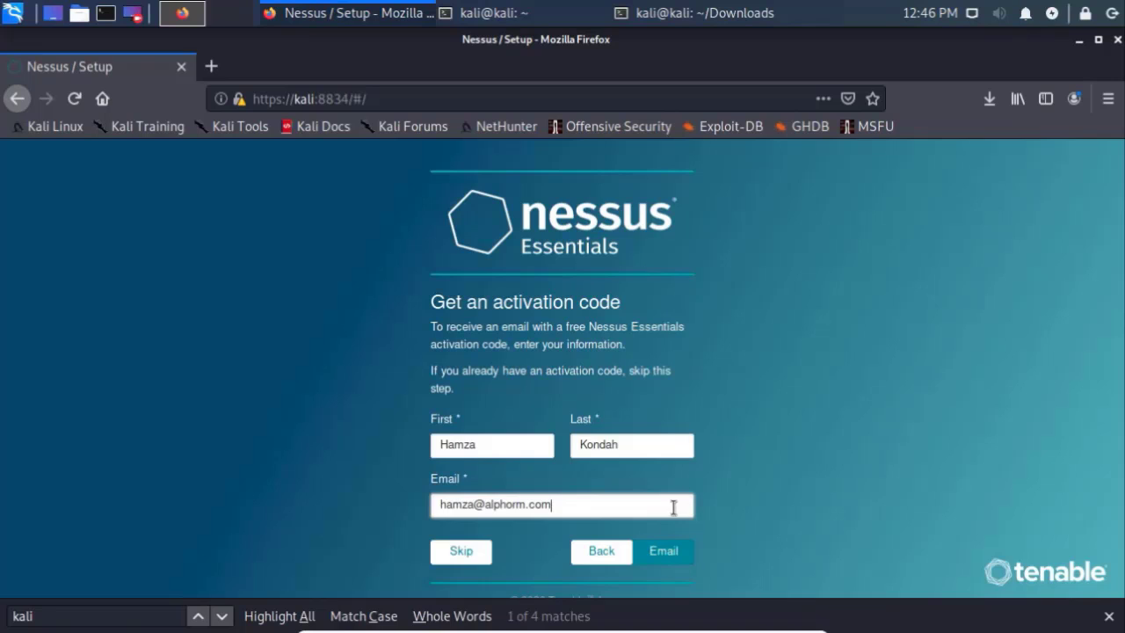
pyautogui.click(659, 550)
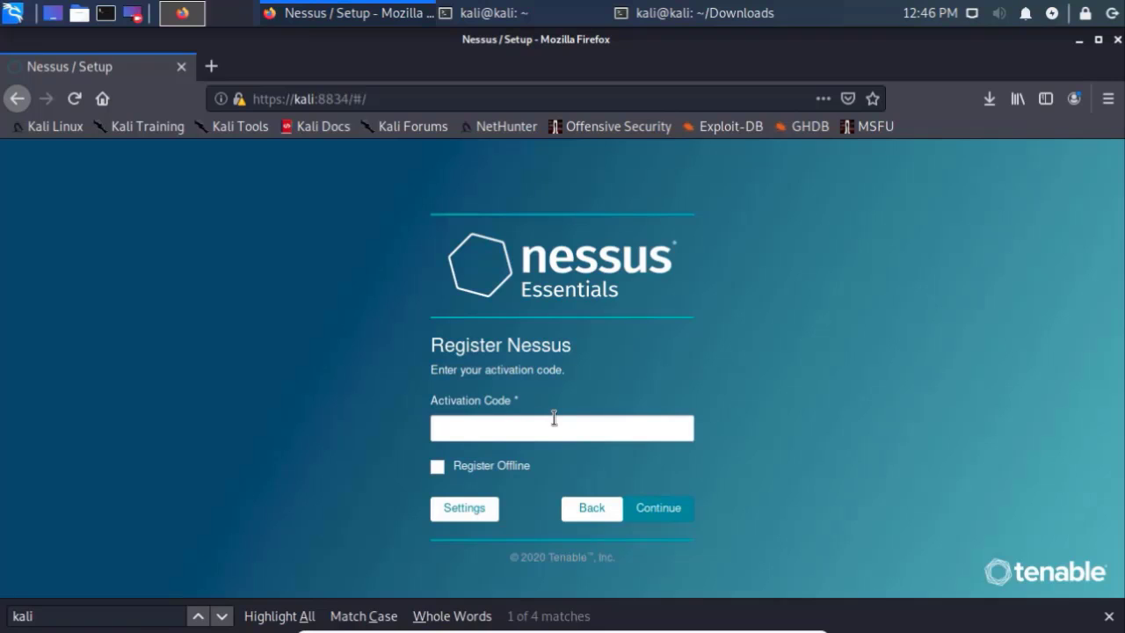
# Step: Register with the pasted activation code and create the administrator account with a username and password
pyautogui.hotkey('ctrl', 'v')
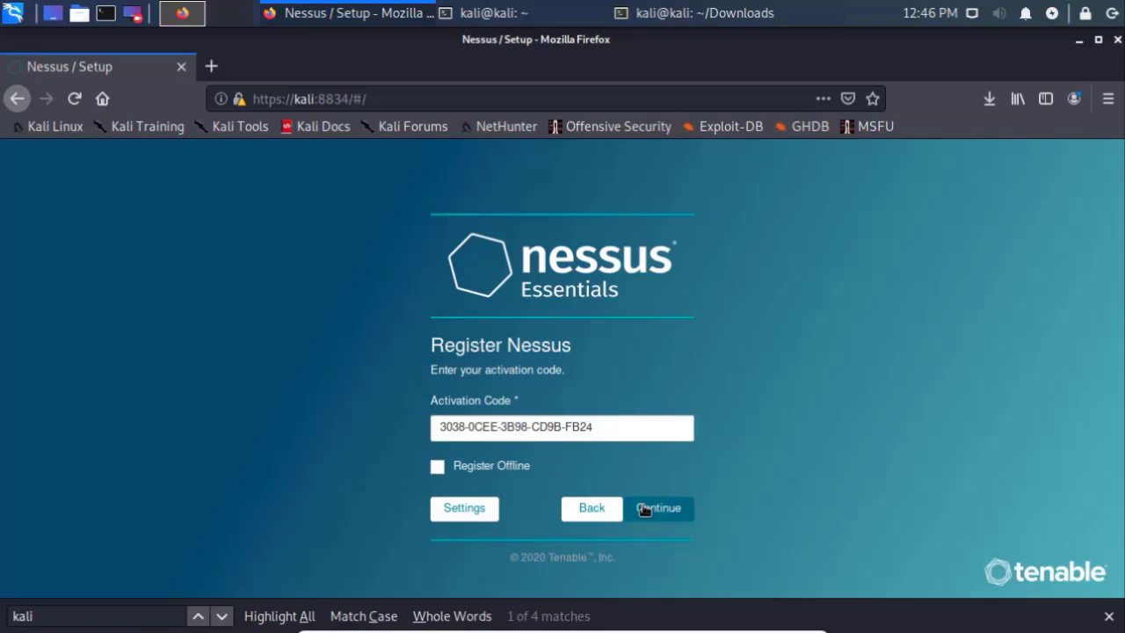
pyautogui.click(640, 507)
pyautogui.write('kondah')
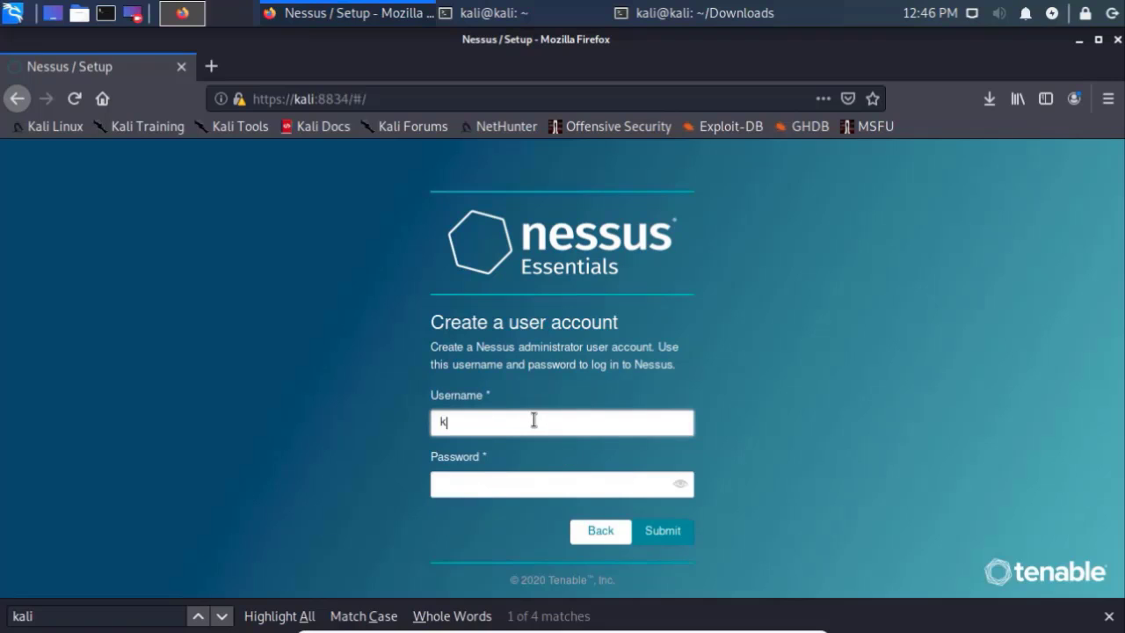
pyautogui.press('Tab')
pyautogui.write('*******')
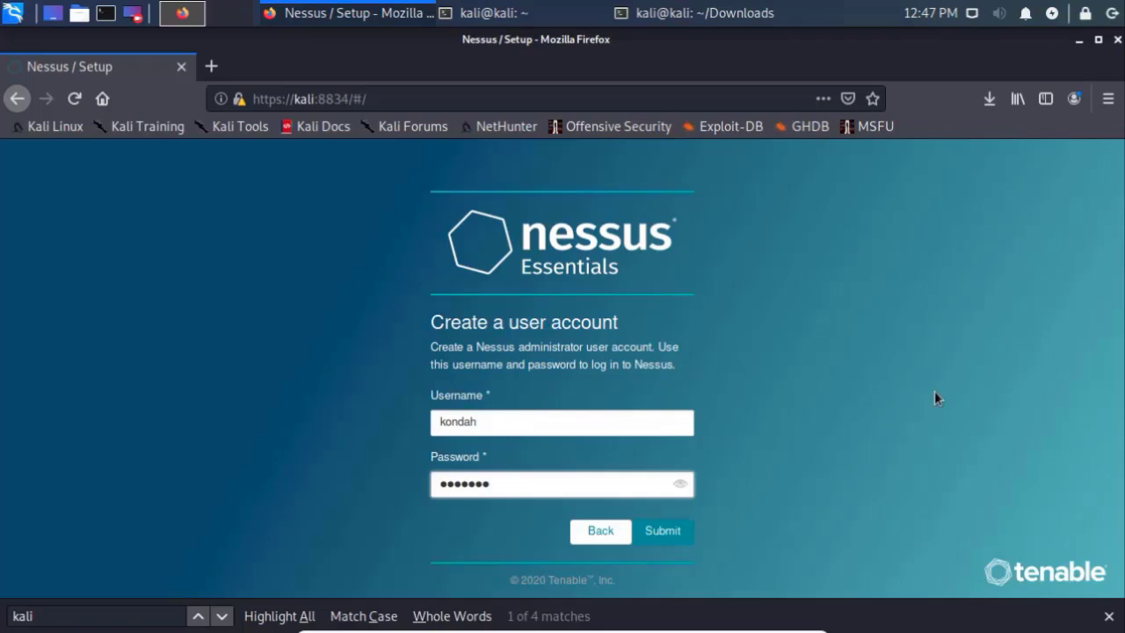
pyautogui.click(670, 541)
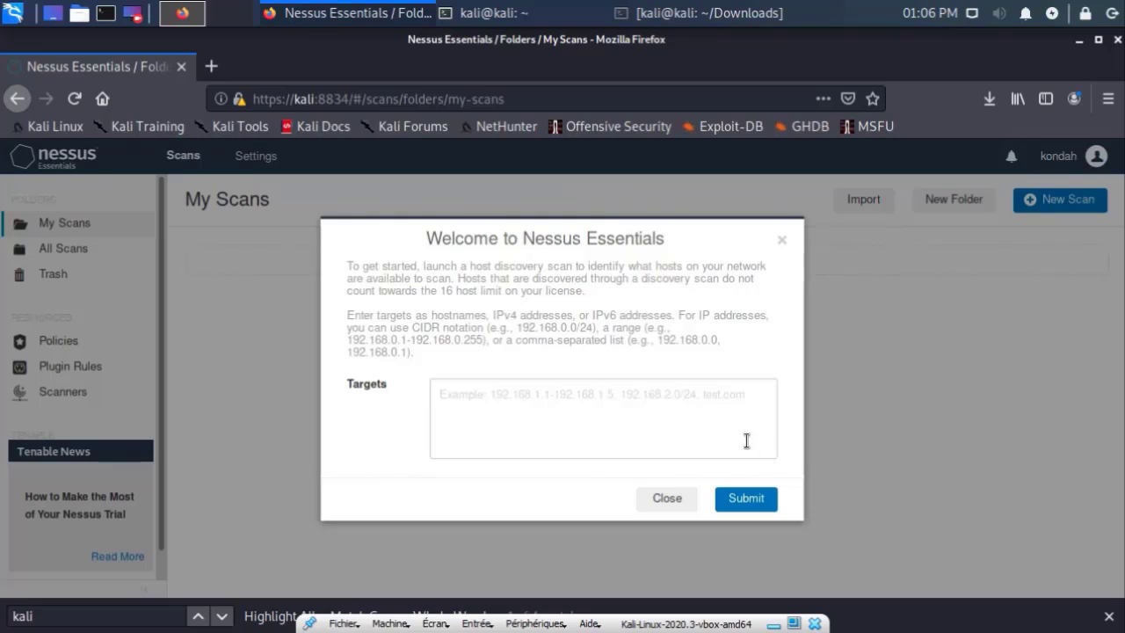
# Step: Close the Welcome host-discovery dialog and cancel the scan Import file chooser
pyautogui.click(631, 421)
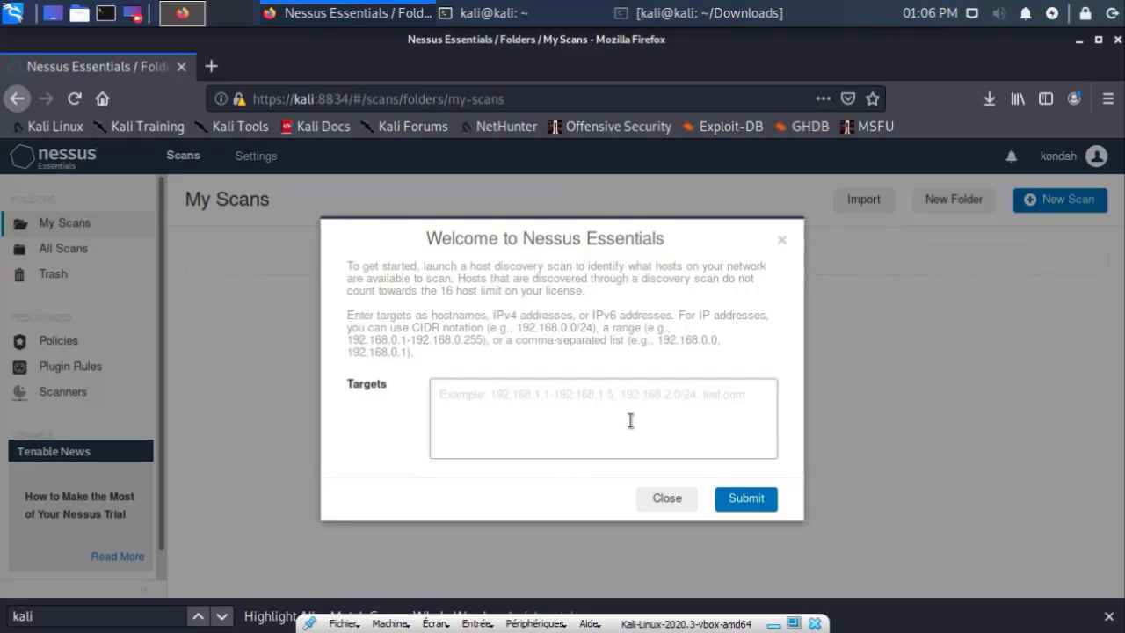
pyautogui.click(649, 497)
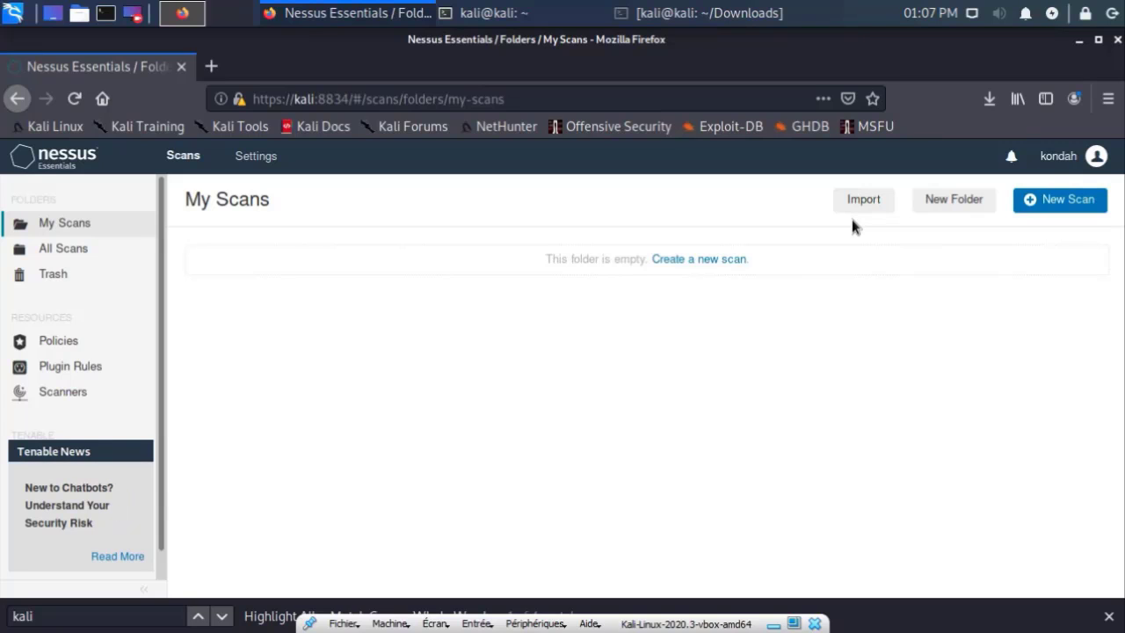
pyautogui.click(858, 205)
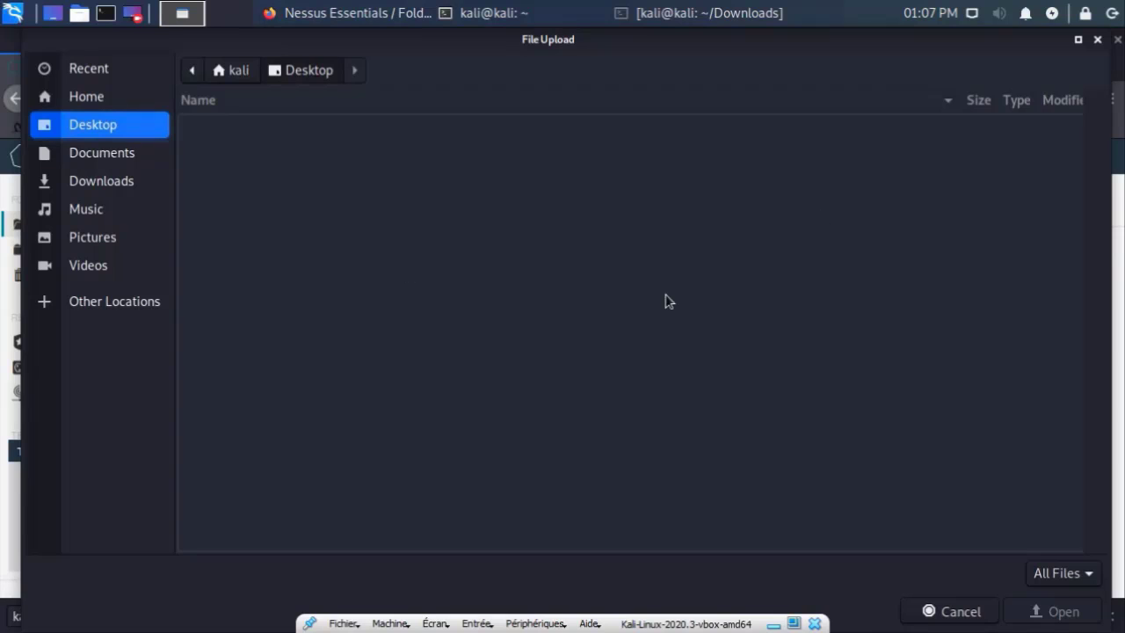
pyautogui.click(958, 611)
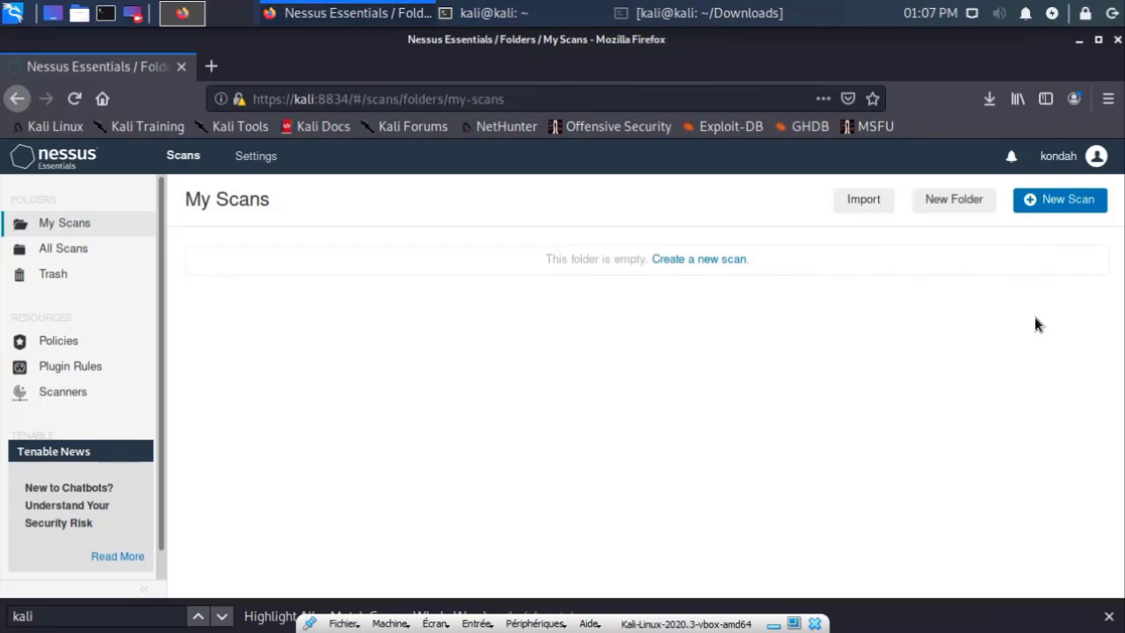
pyautogui.click(1068, 202)
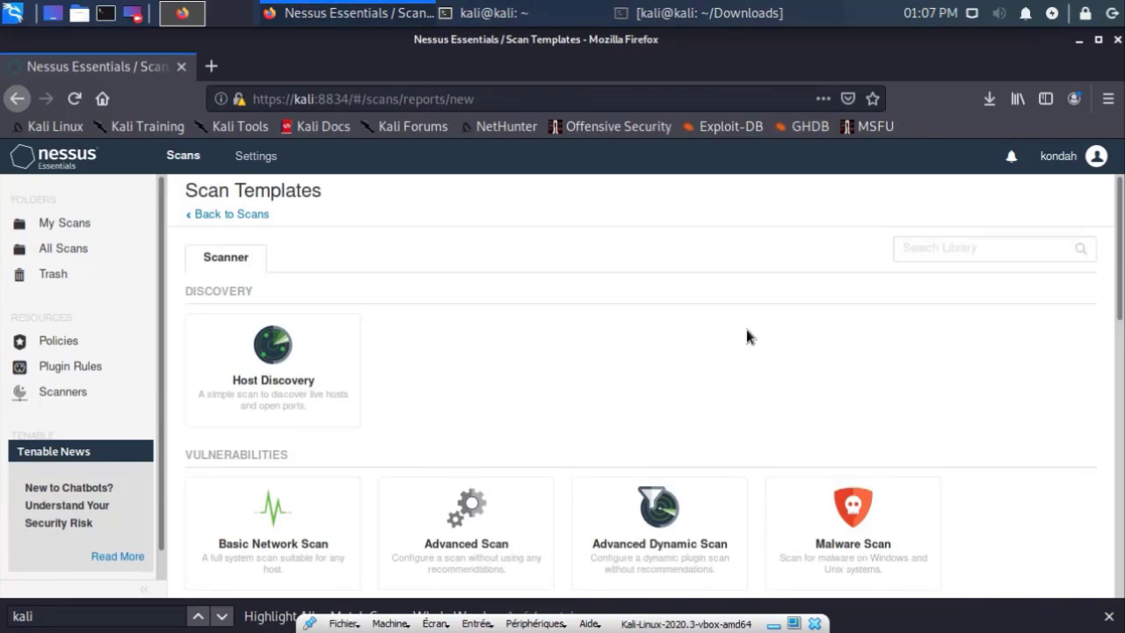
pyautogui.scroll(-3, 746, 336)
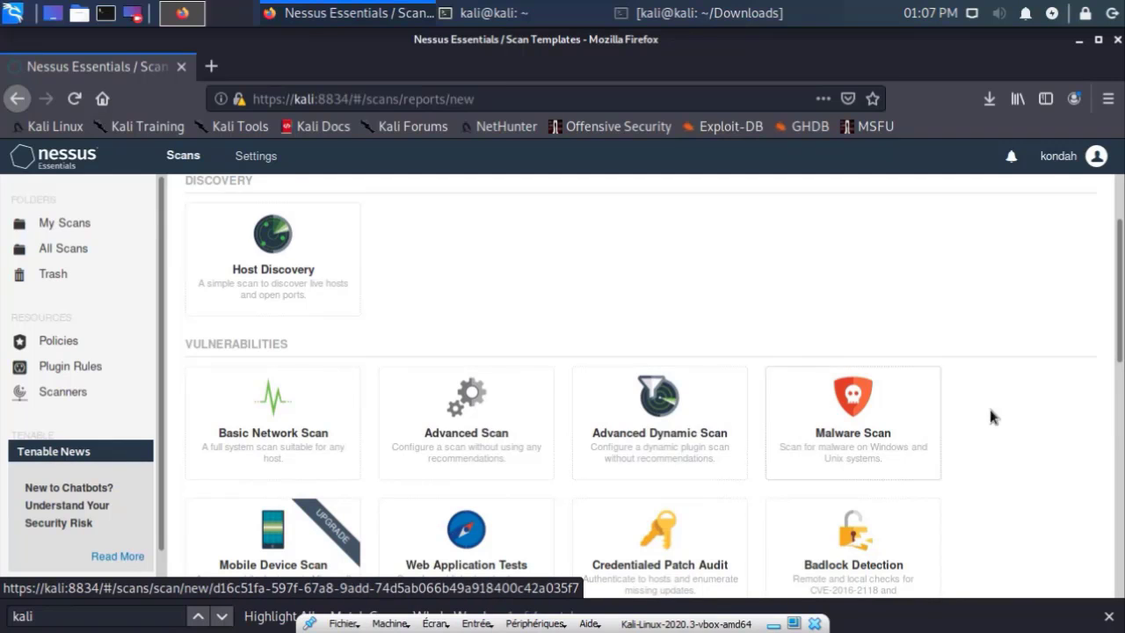
pyautogui.scroll(-1, 1035, 460)
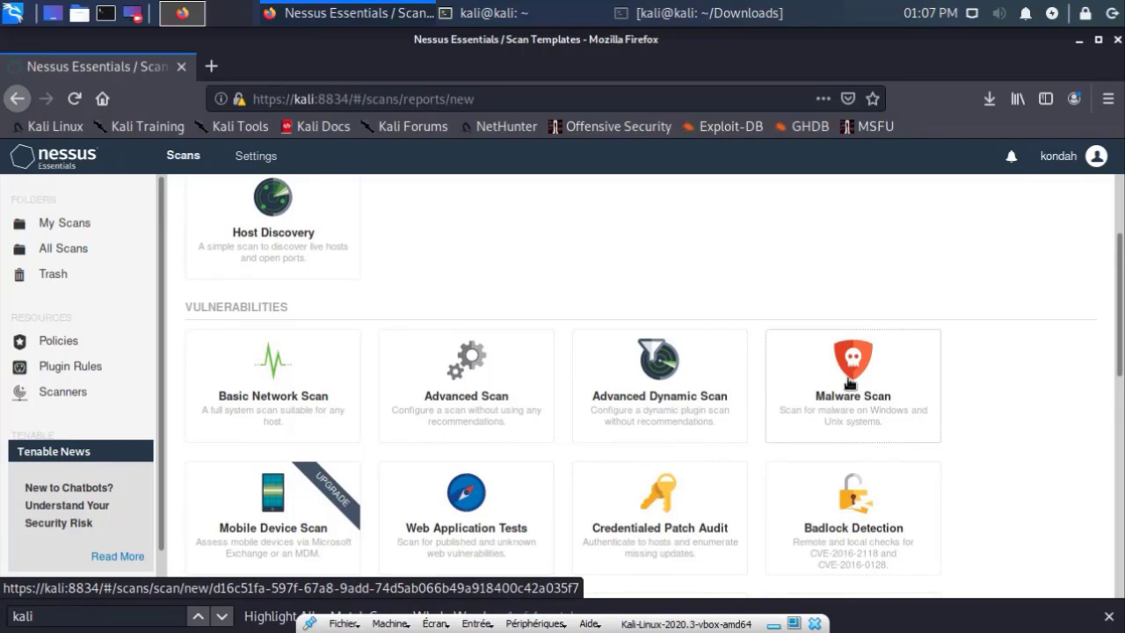
pyautogui.scroll(-3, 849, 382)
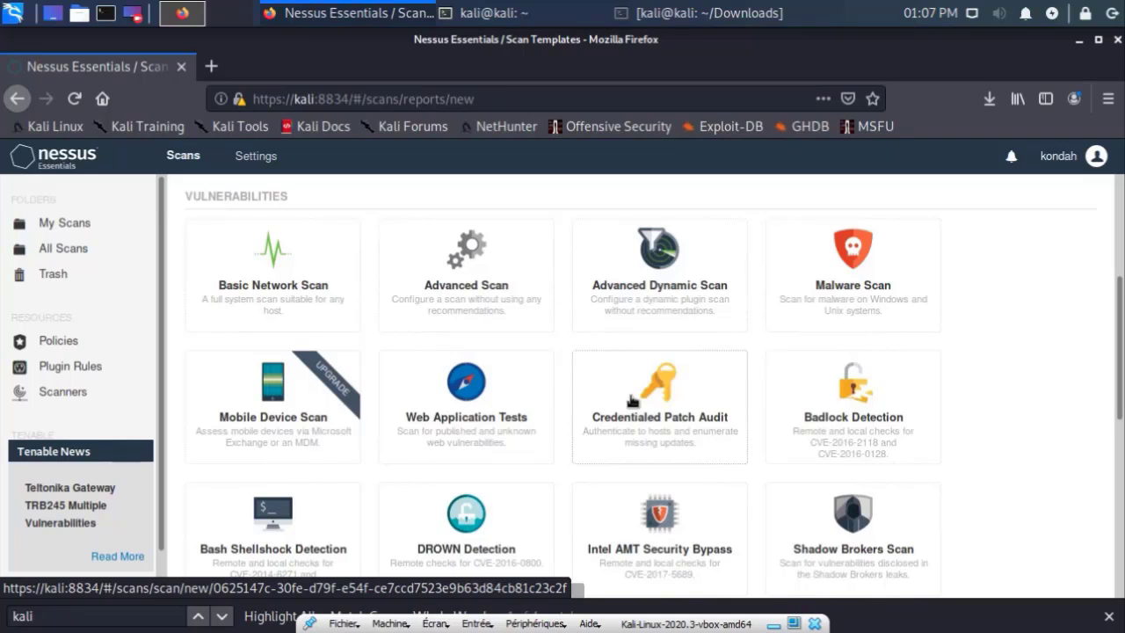
pyautogui.scroll(-3, 633, 401)
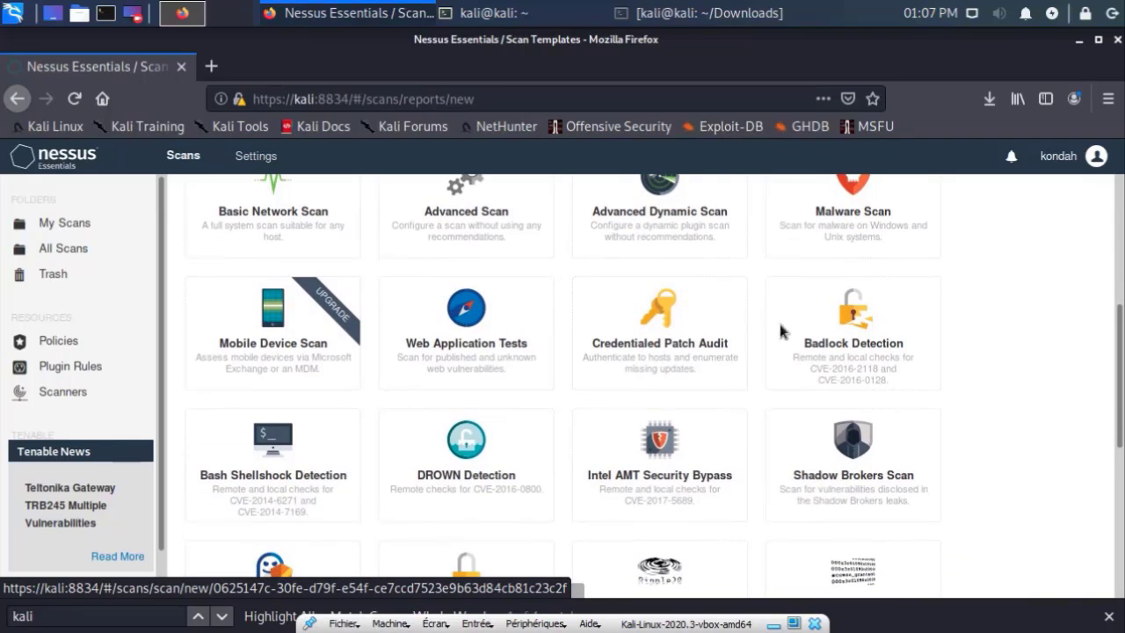
pyautogui.scroll(-1, 866, 434)
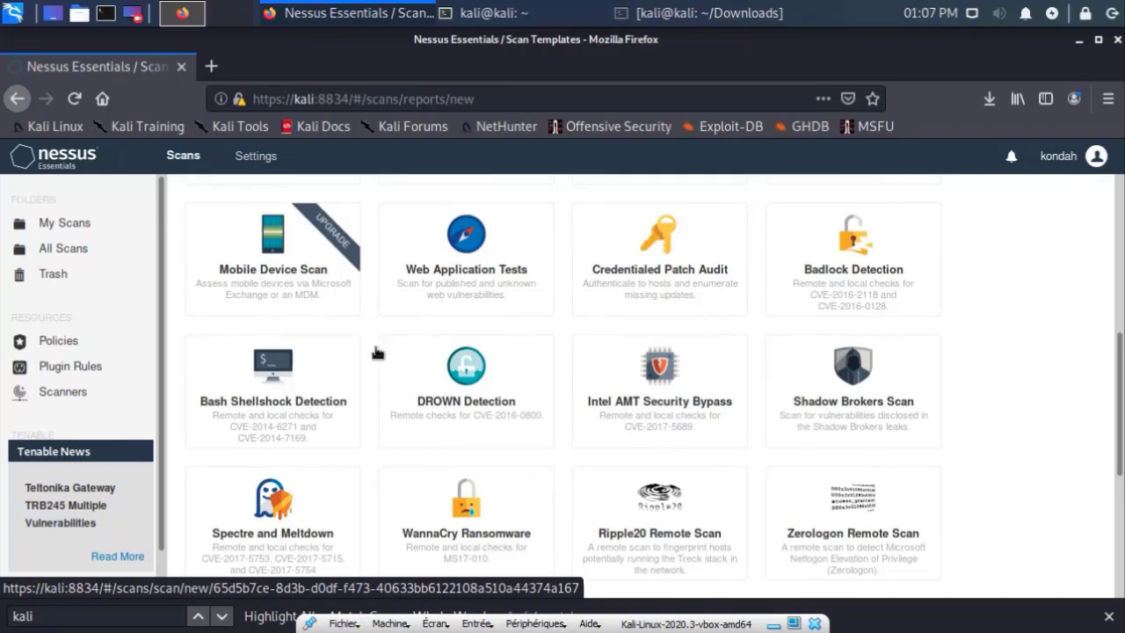
pyautogui.scroll(-5, 466, 387)
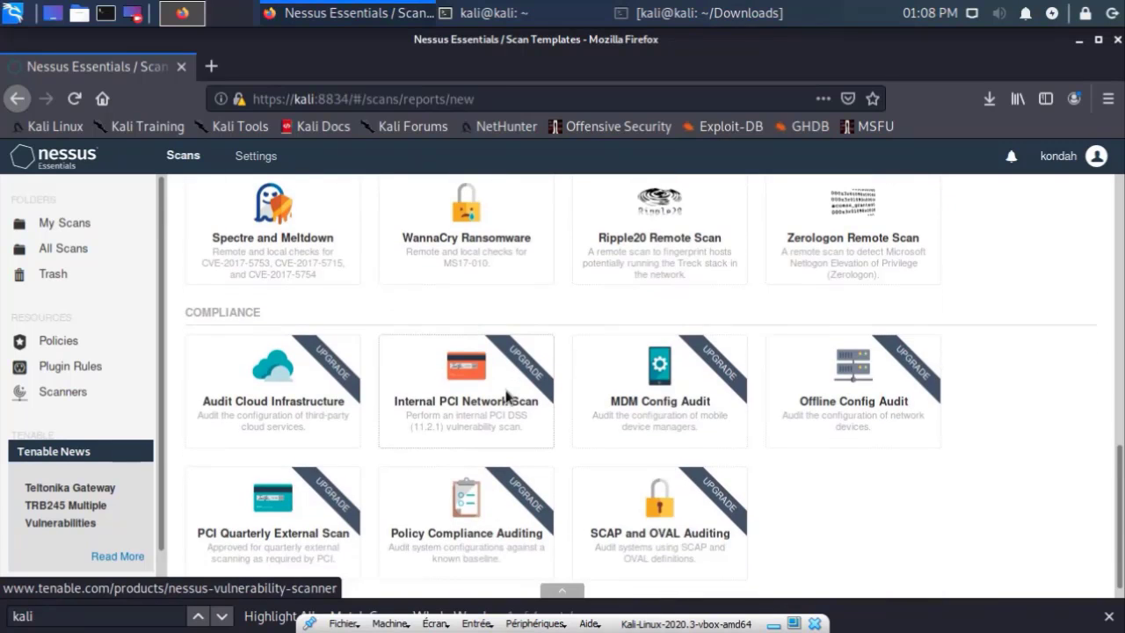
pyautogui.scroll(-1, 507, 398)
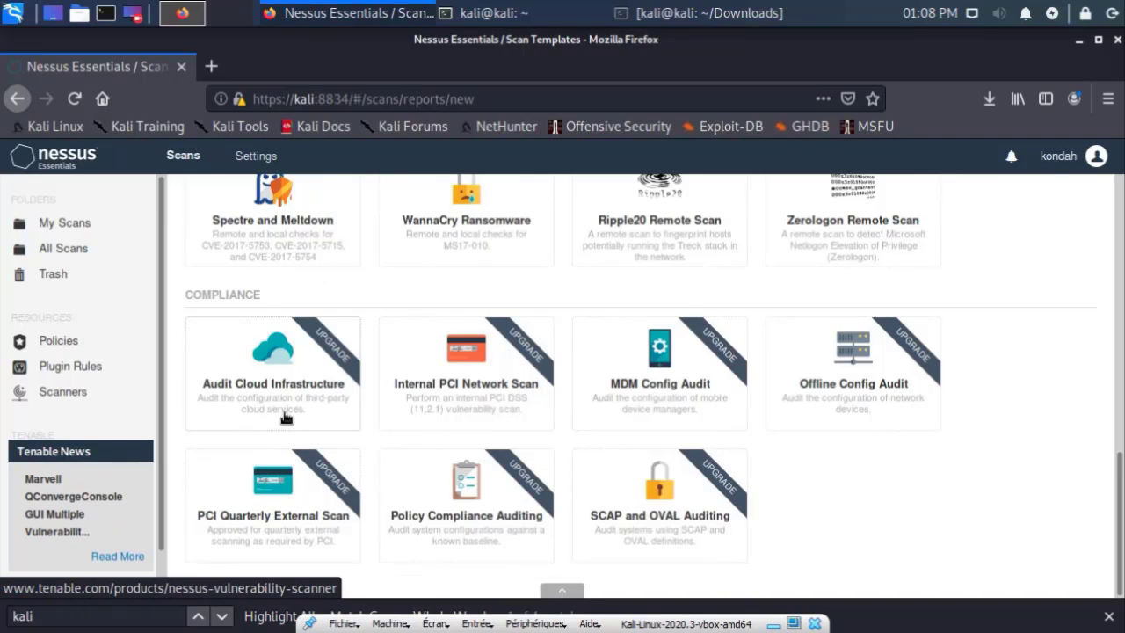
pyautogui.scroll(6, 832, 467)
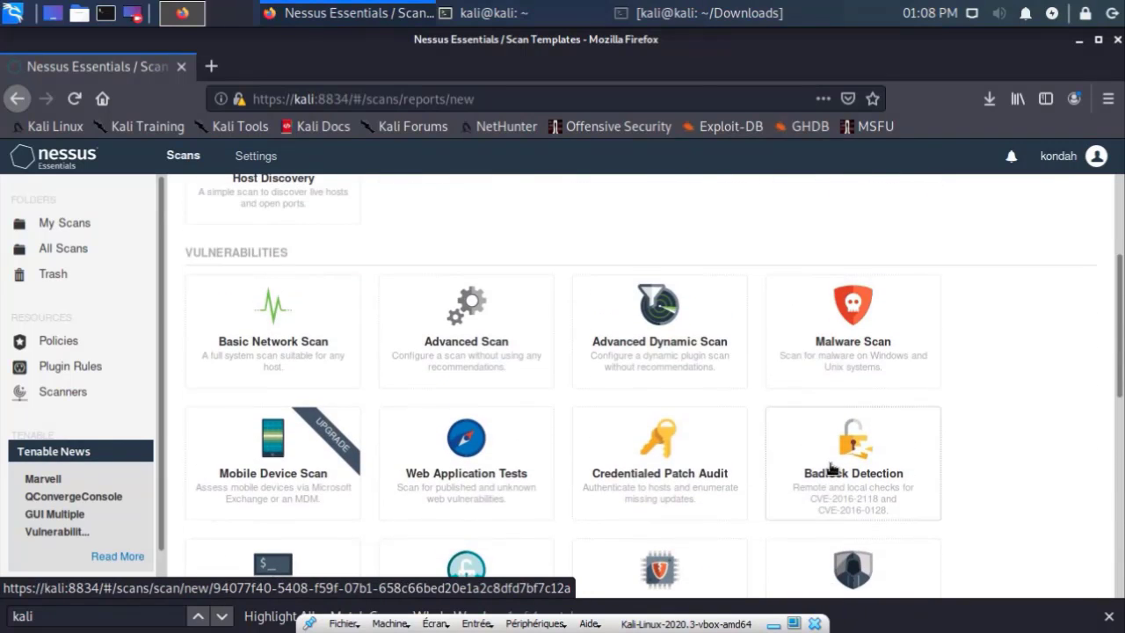
pyautogui.scroll(-5, 831, 468)
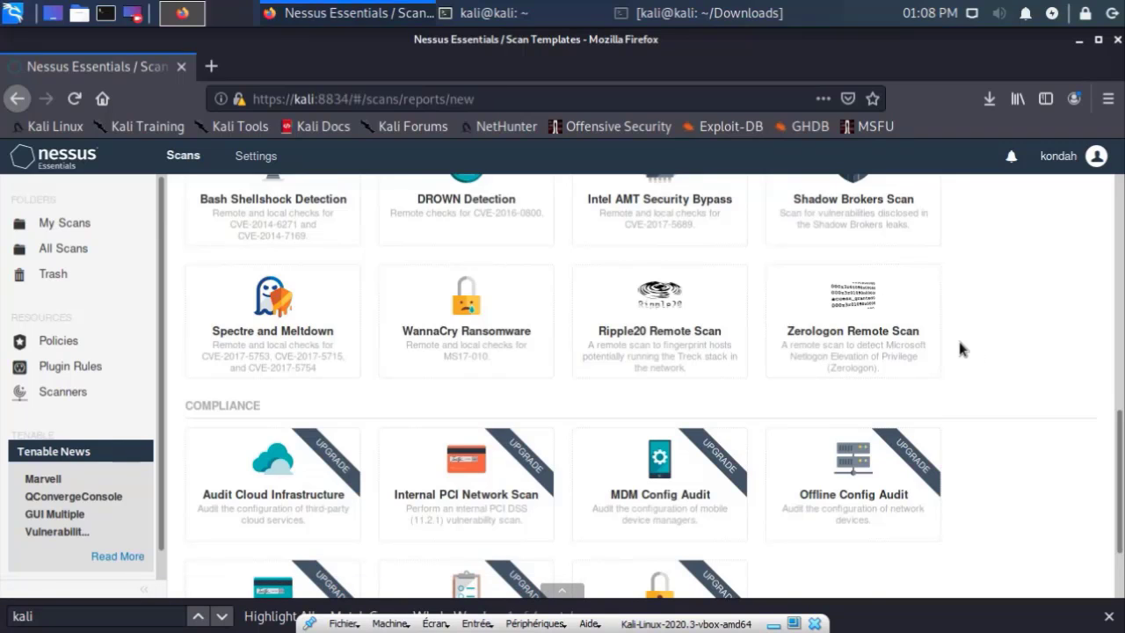
pyautogui.scroll(5, 924, 453)
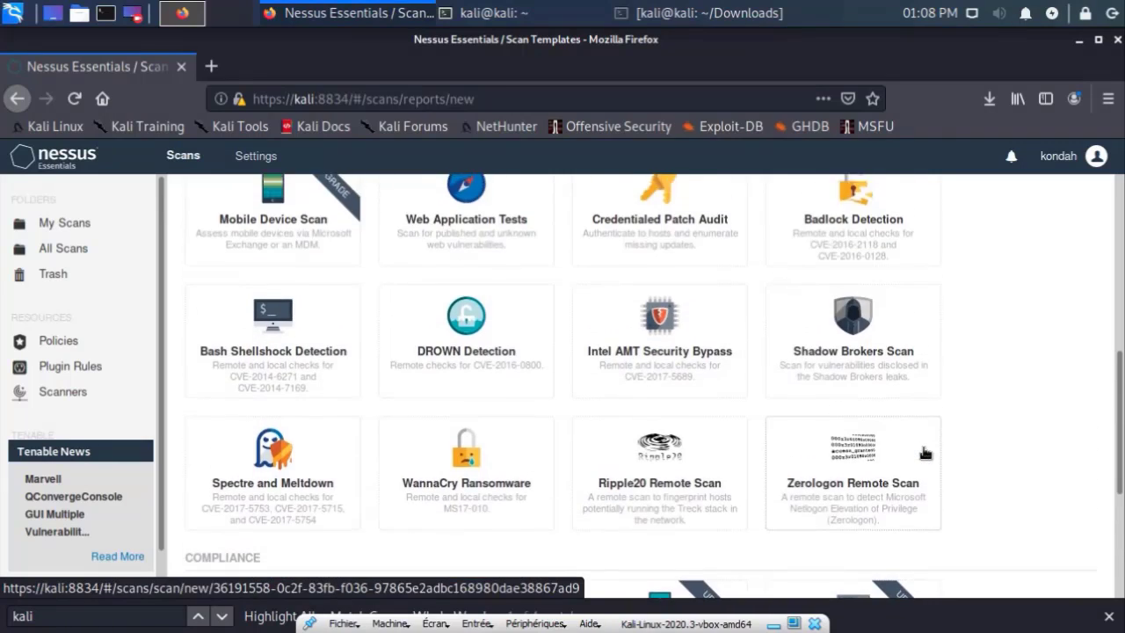
pyautogui.scroll(2, 925, 453)
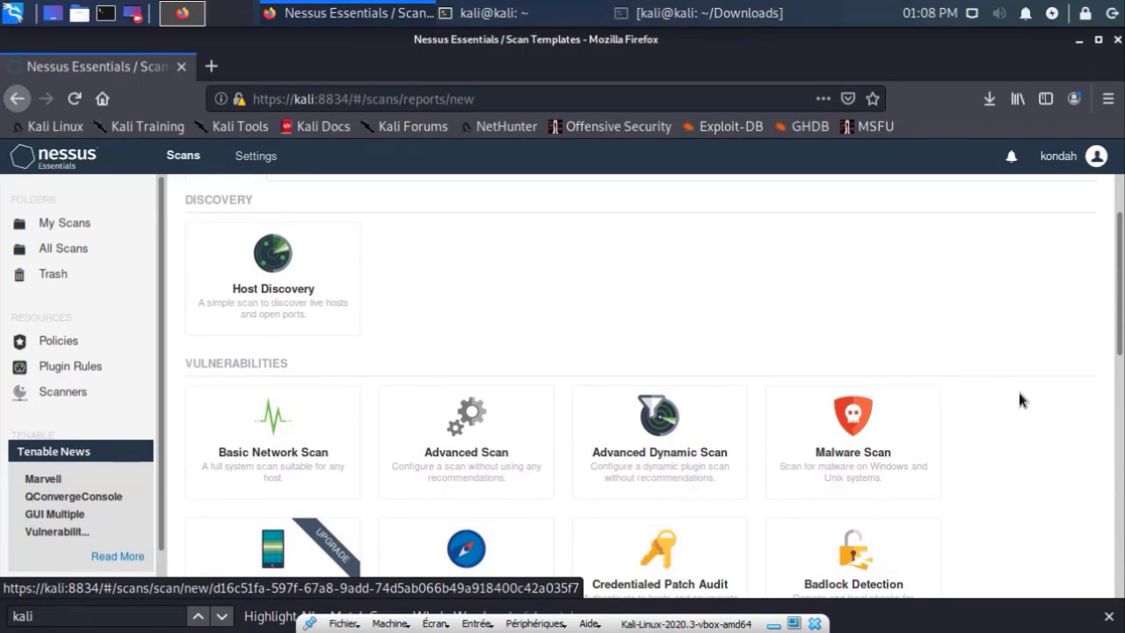
# Step: From the Advanced Scan template, name the scan 'Scan Windows 2008 R2' with target 192.168.56.101
pyautogui.click(494, 470)
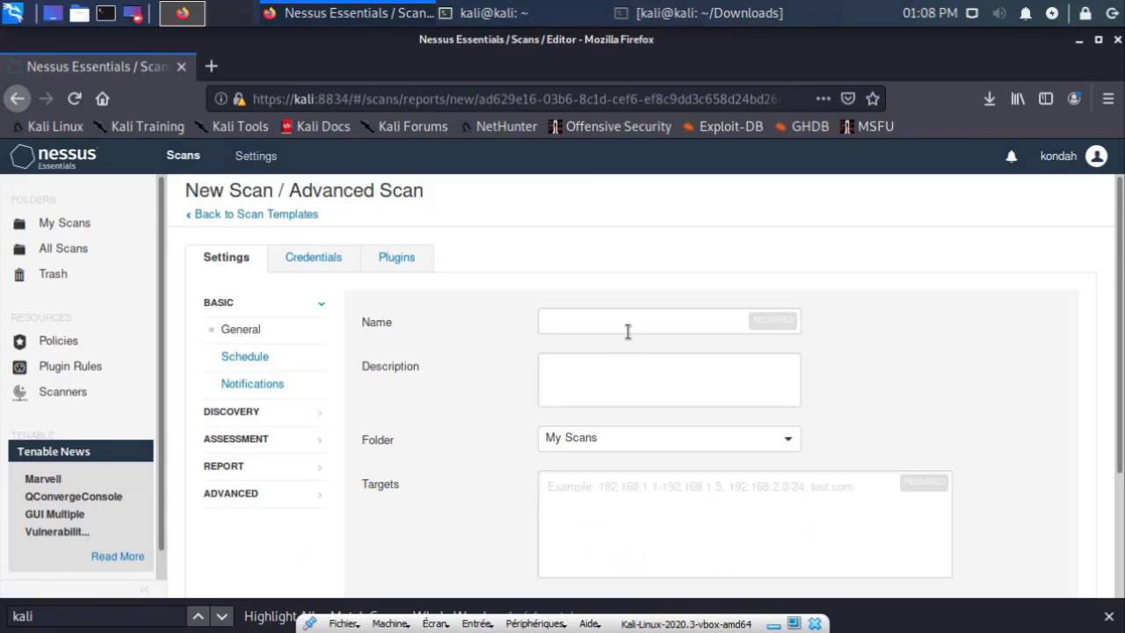
pyautogui.click(627, 331)
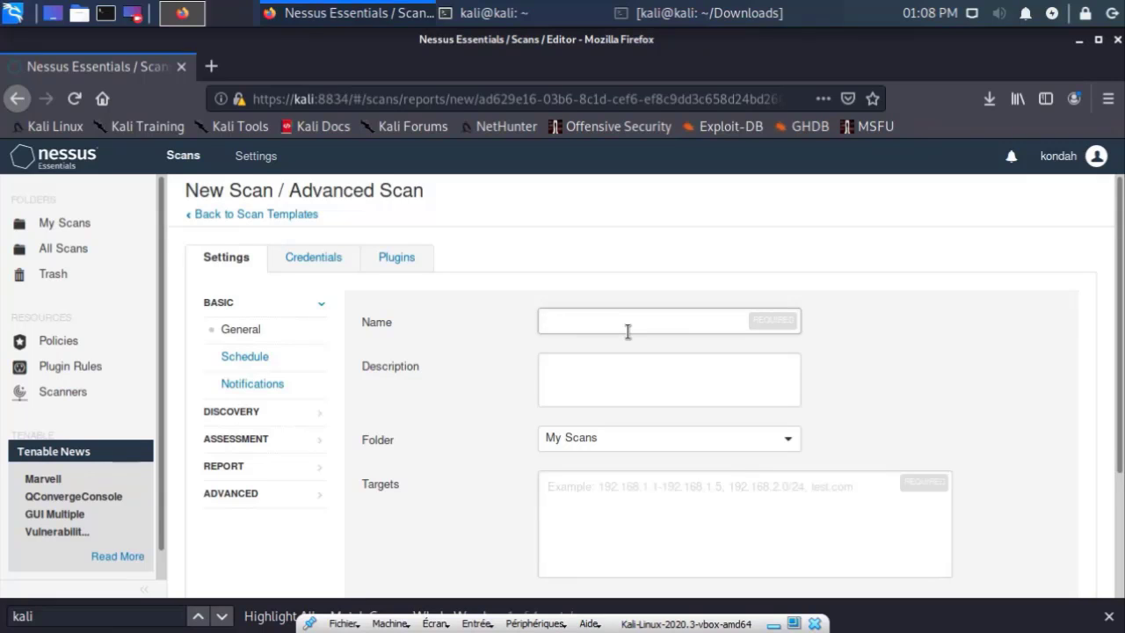
pyautogui.write('Scan ')
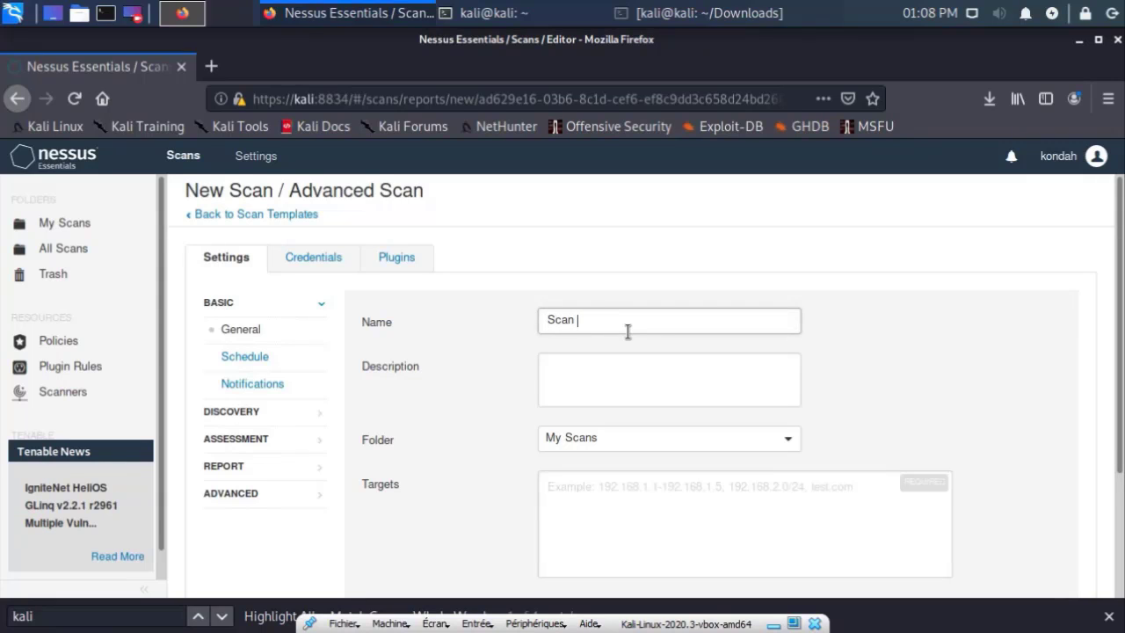
pyautogui.write('Windows 2008 R2')
pyautogui.click(622, 375)
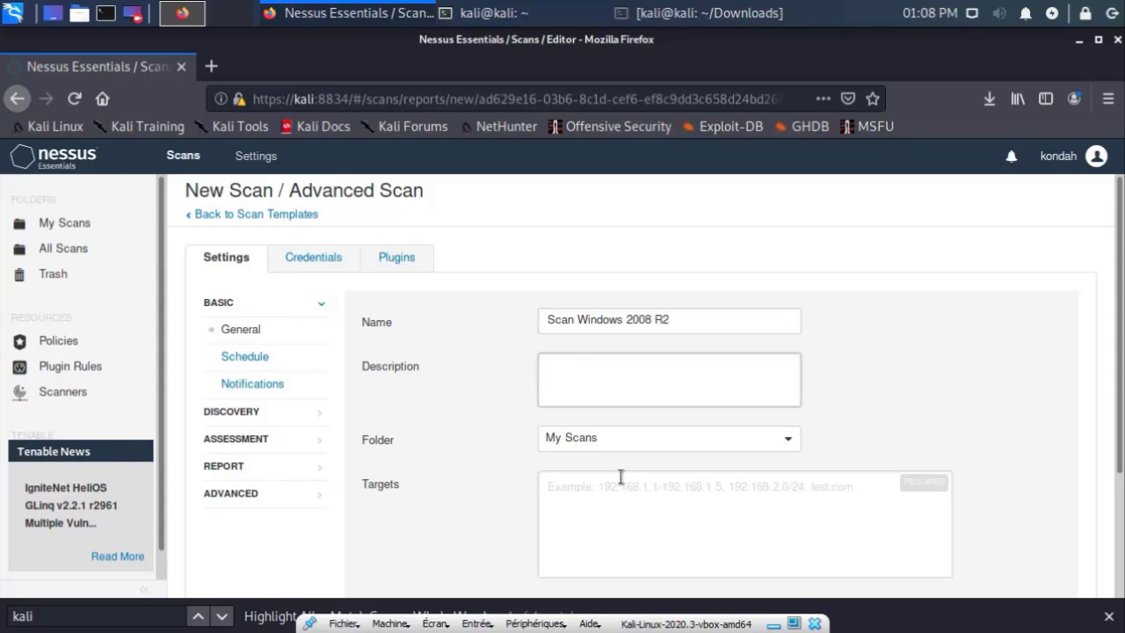
pyautogui.scroll(-2, 646, 409)
pyautogui.click(651, 397)
pyautogui.write('19')
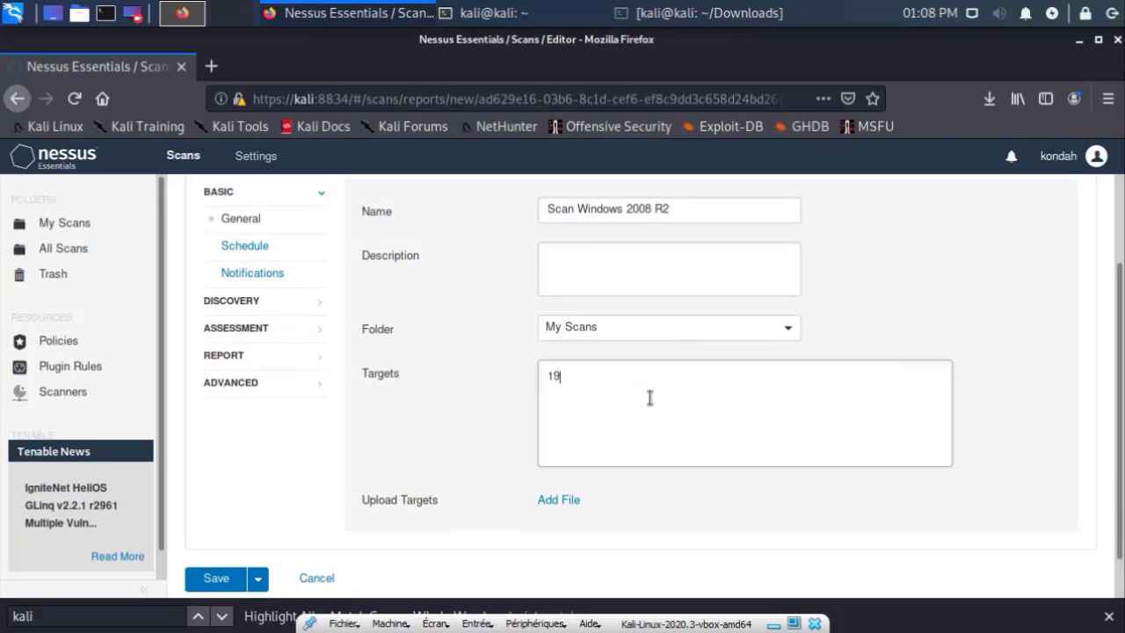
pyautogui.write('2.168.56.101')
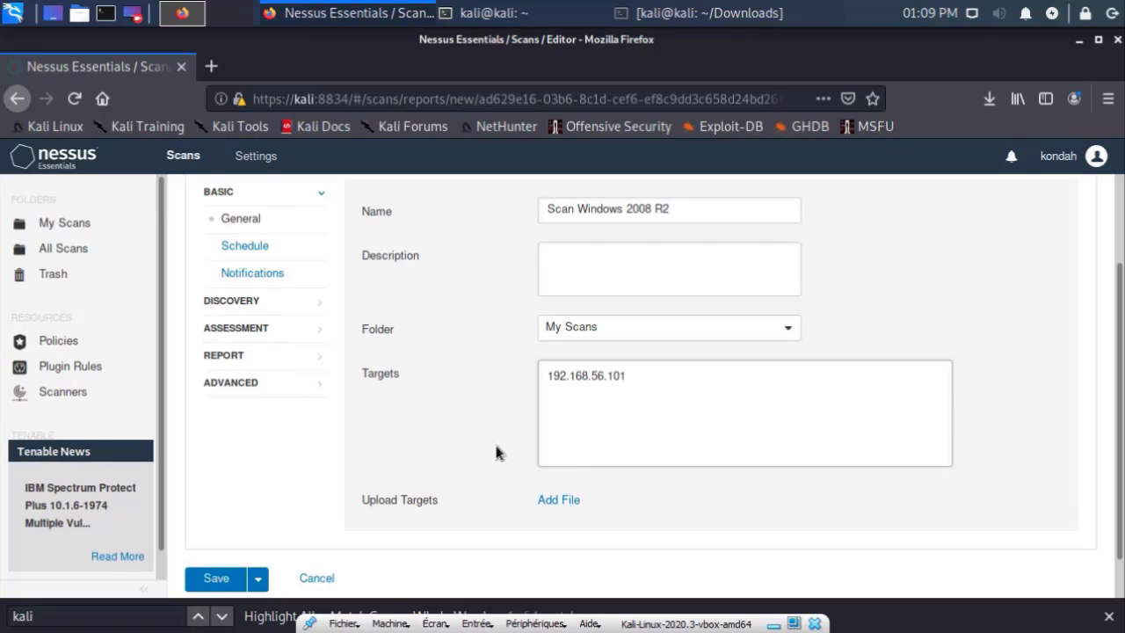
pyautogui.scroll(2, 496, 453)
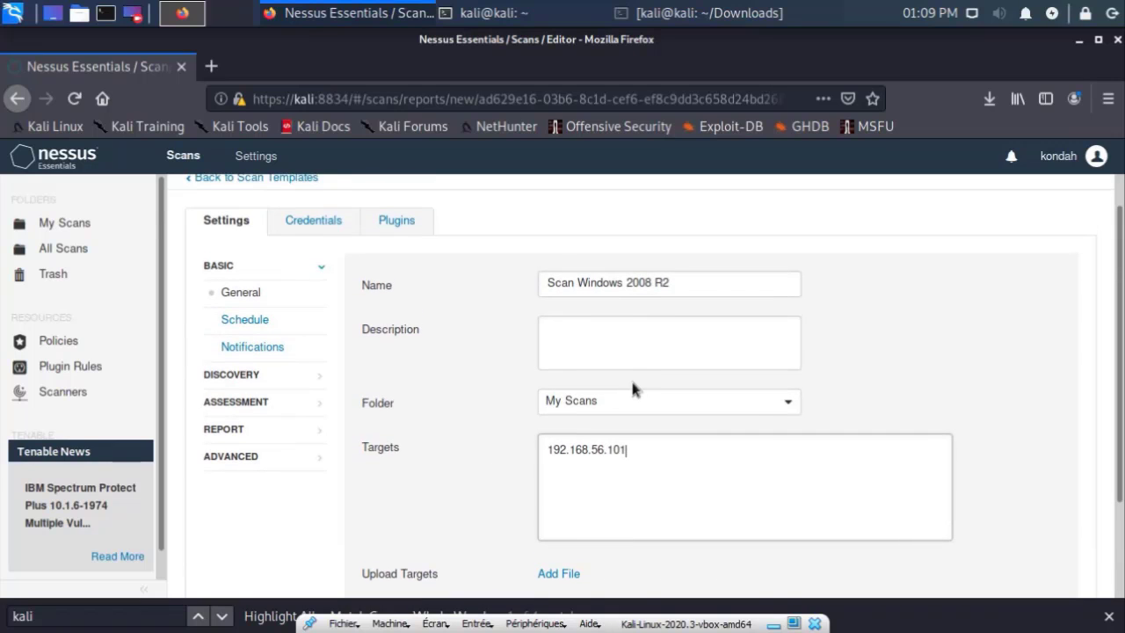
# Step: Try enabling the schedule (frequency Once, start 13:30), then turn scheduling back off
pyautogui.click(246, 321)
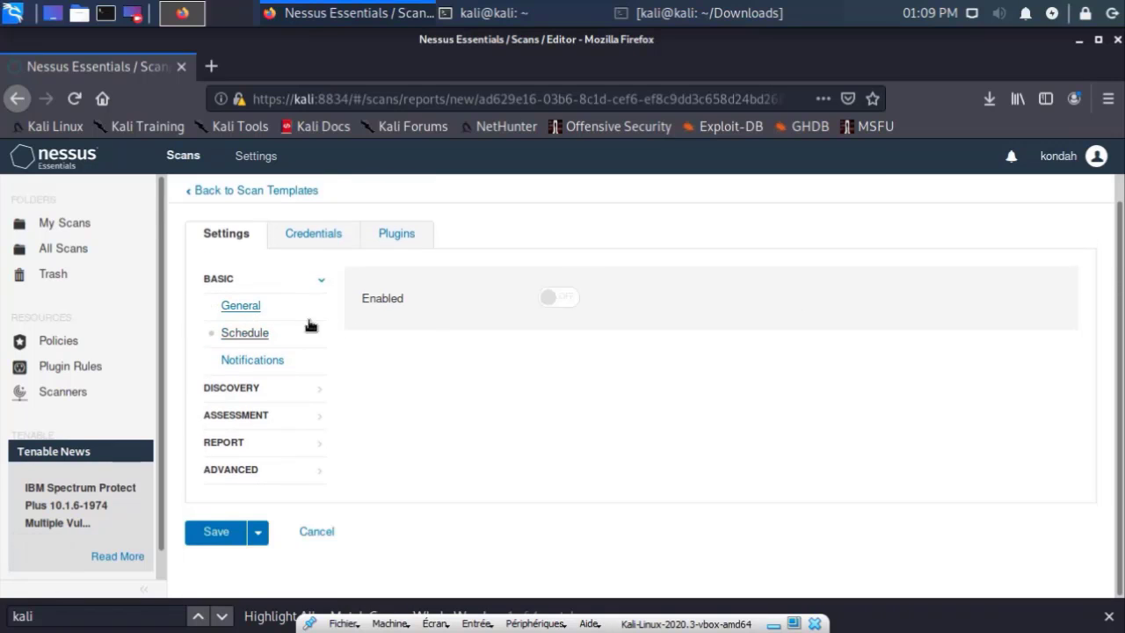
pyautogui.click(541, 302)
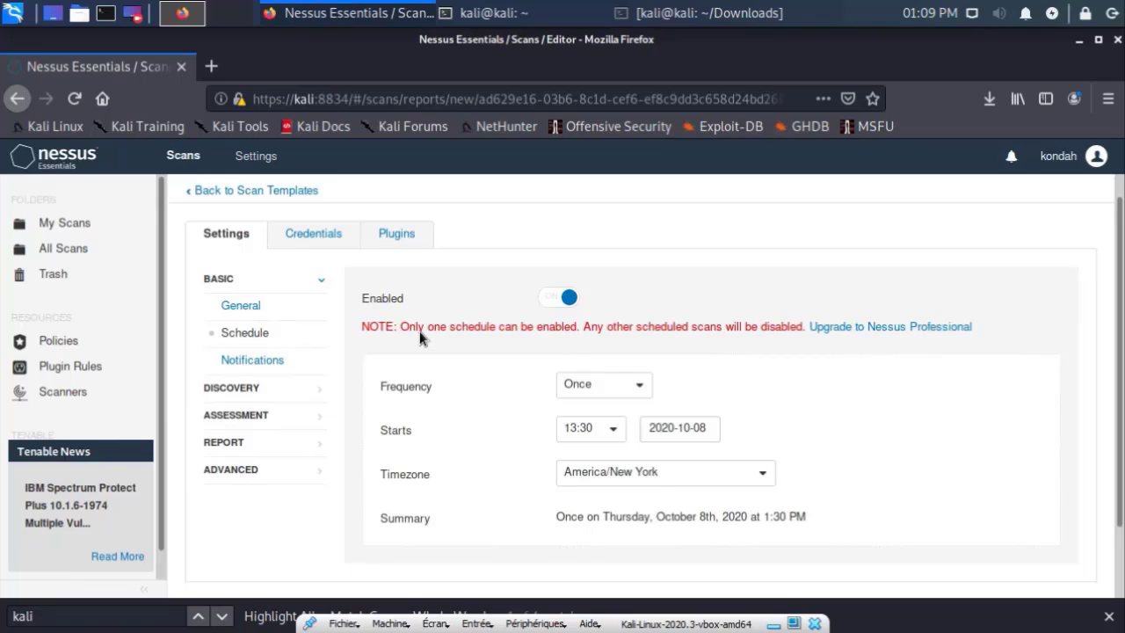
pyautogui.click(605, 394)
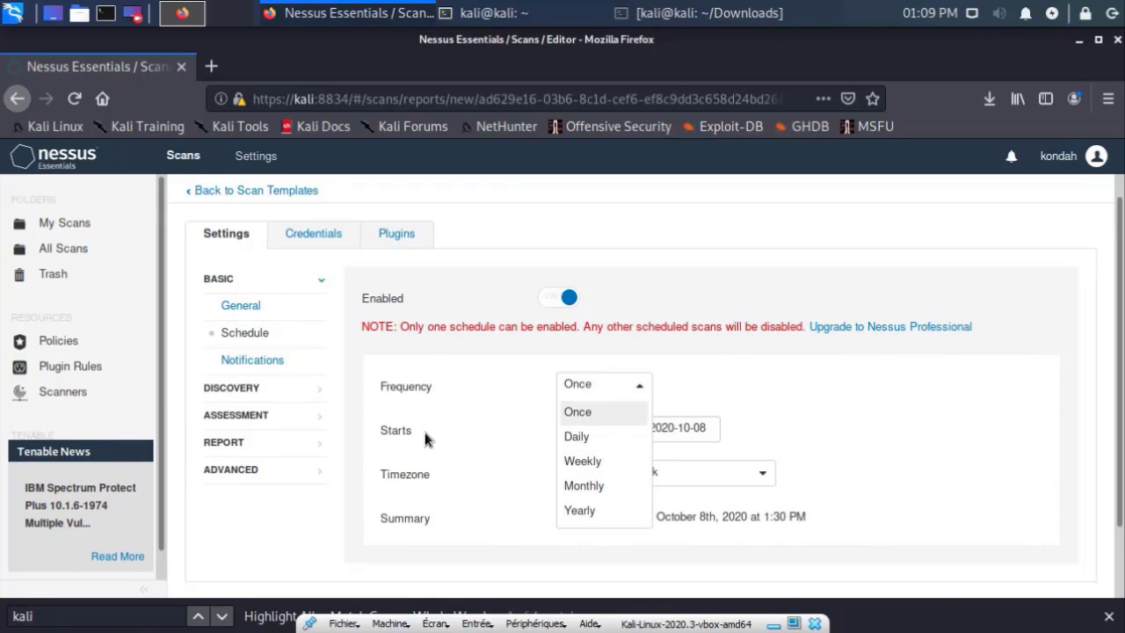
pyautogui.click(469, 442)
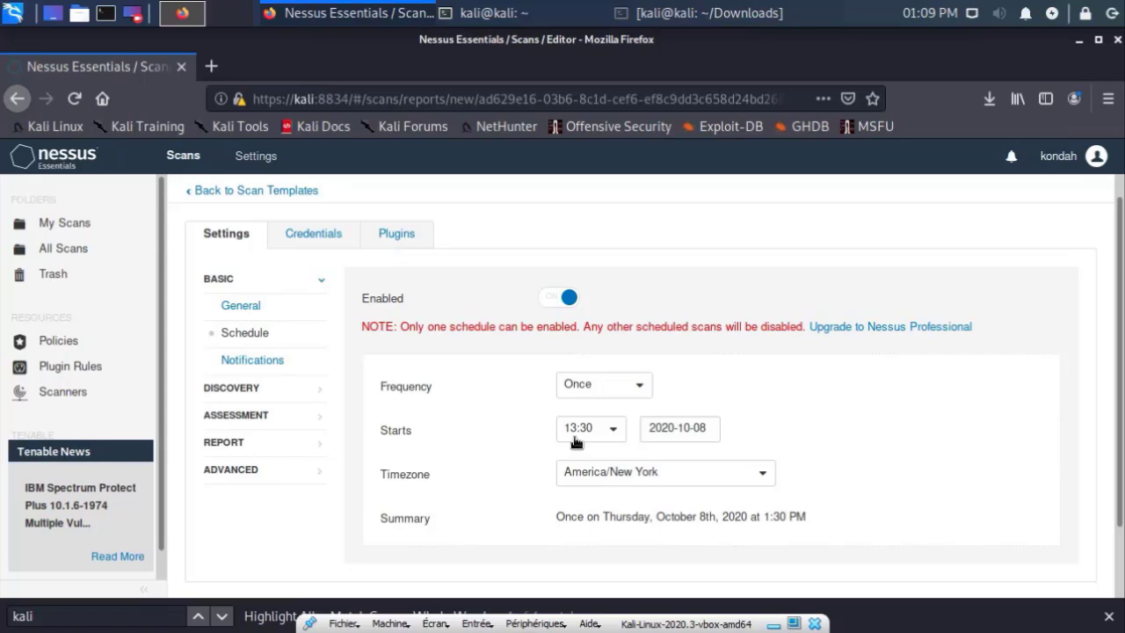
pyautogui.click(601, 444)
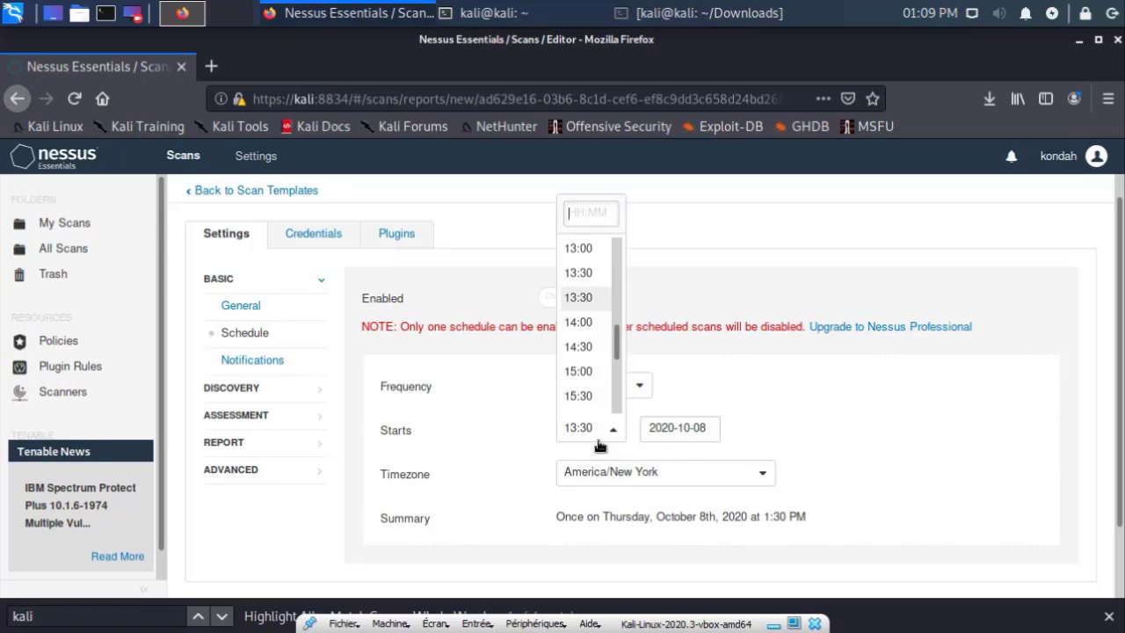
pyautogui.click(756, 431)
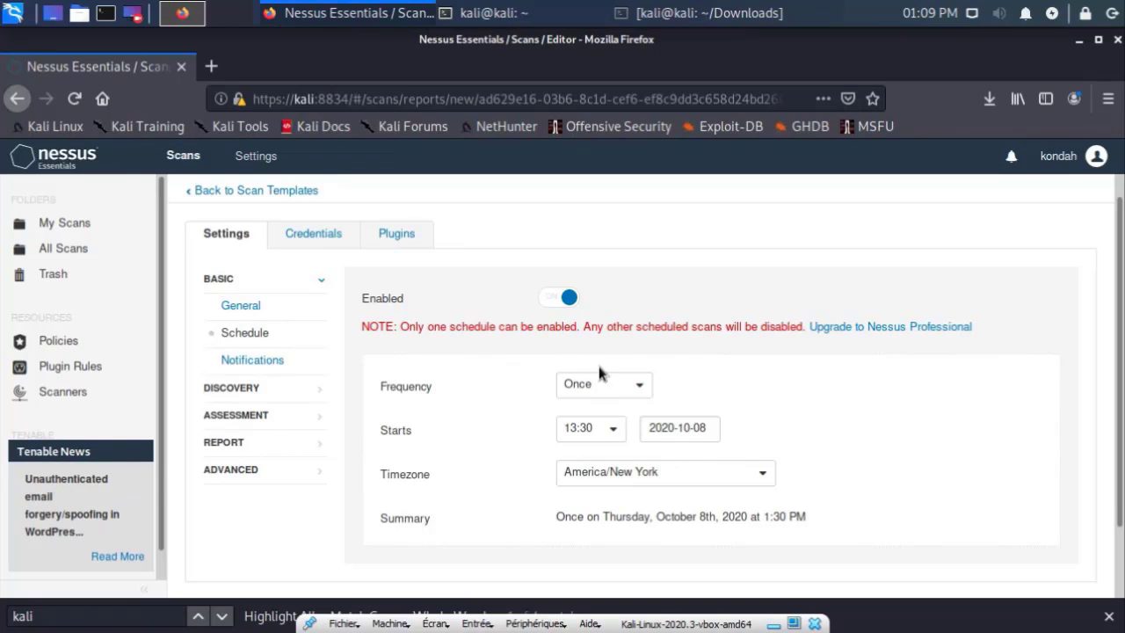
pyautogui.click(559, 297)
# Step: Review the Notifications, Host Discovery, Port Scanning and Assessment general settings without changes
pyautogui.click(252, 359)
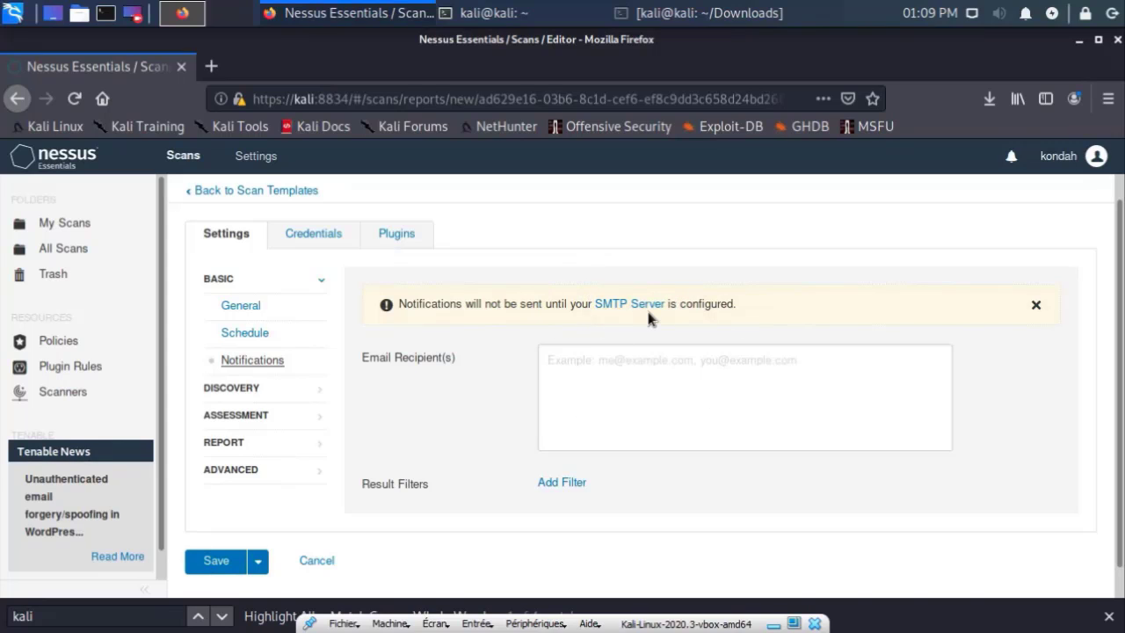
pyautogui.click(228, 388)
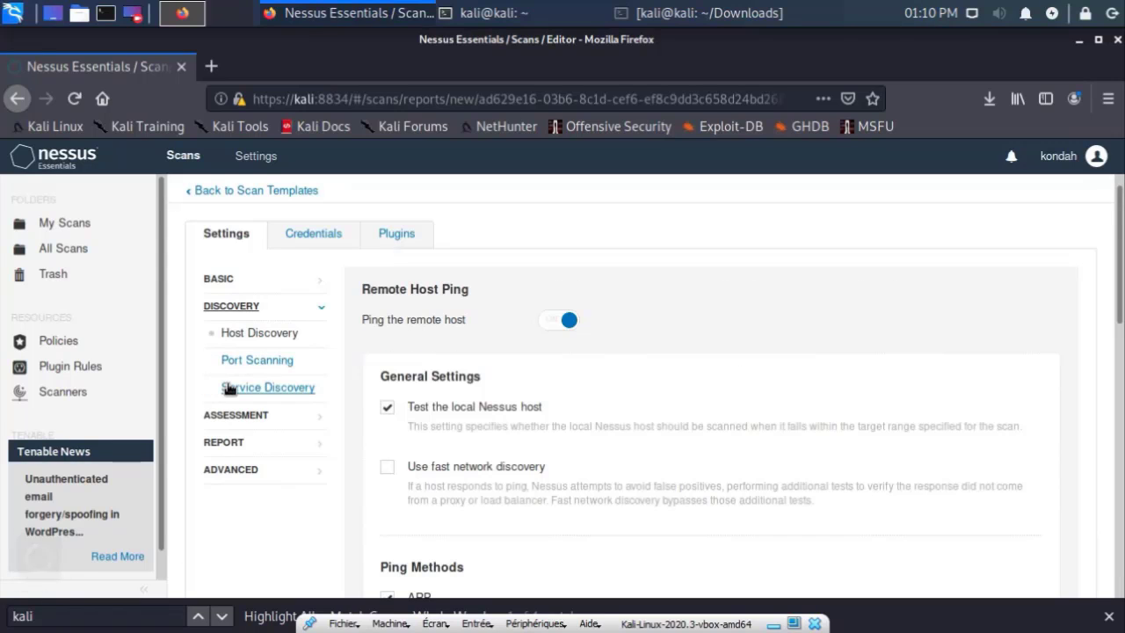
pyautogui.scroll(-3, 452, 361)
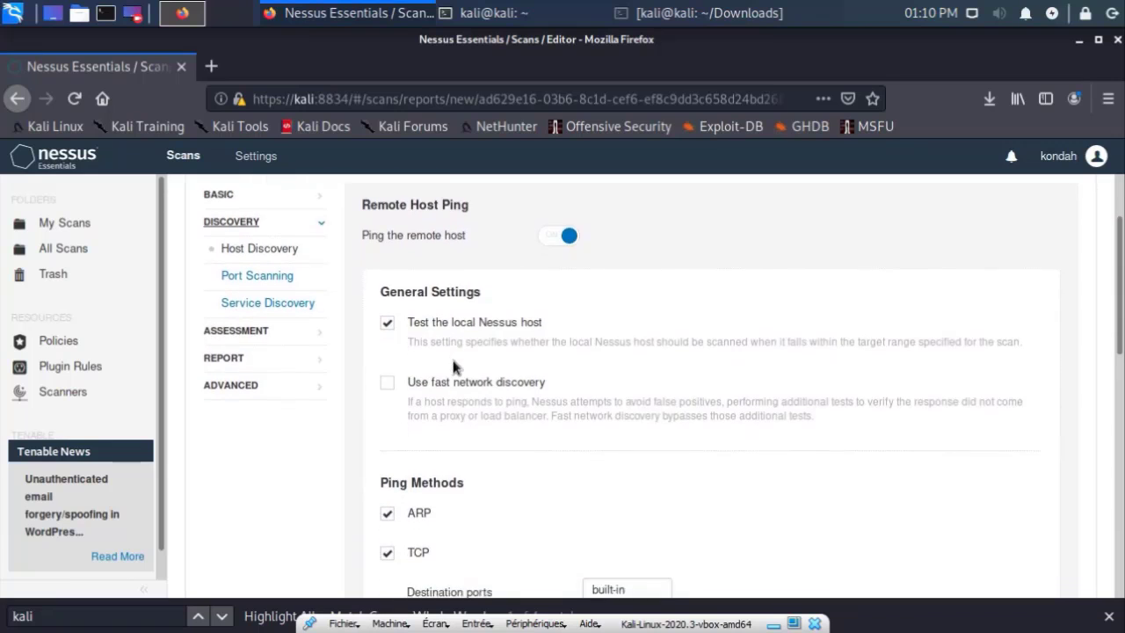
pyautogui.scroll(3, 451, 355)
pyautogui.click(264, 323)
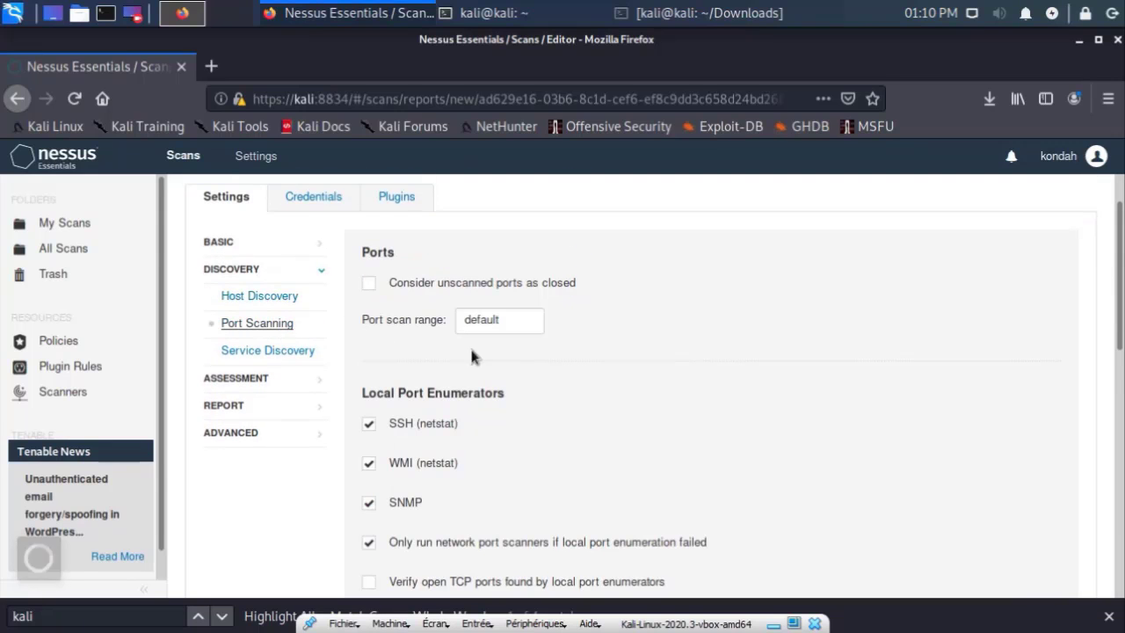
pyautogui.scroll(-5, 515, 367)
pyautogui.scroll(5, 632, 377)
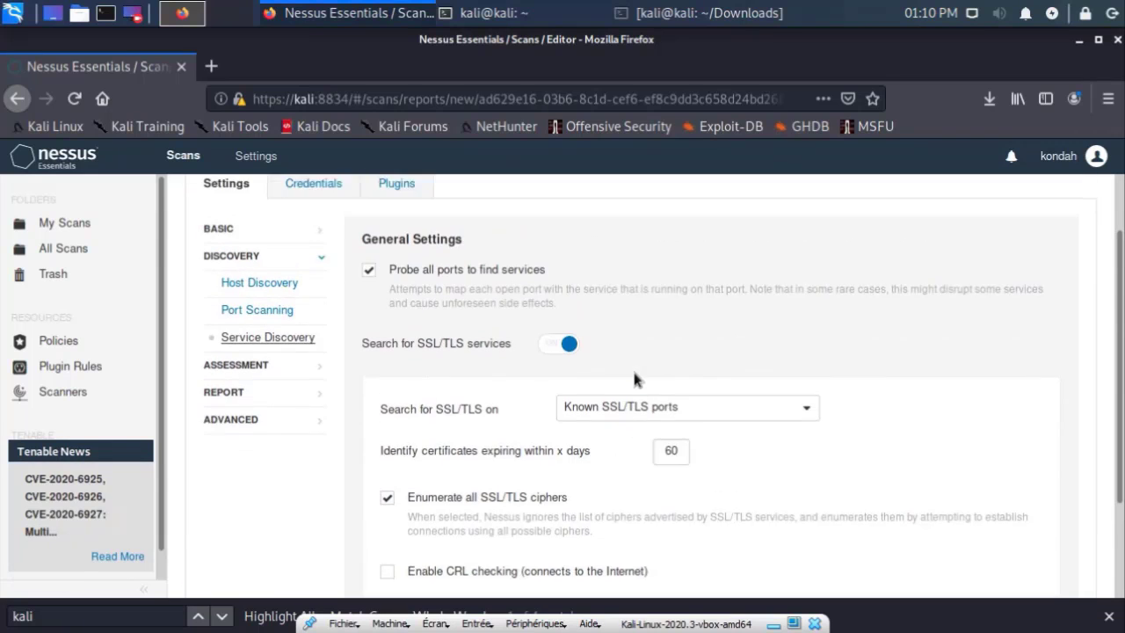
pyautogui.click(233, 384)
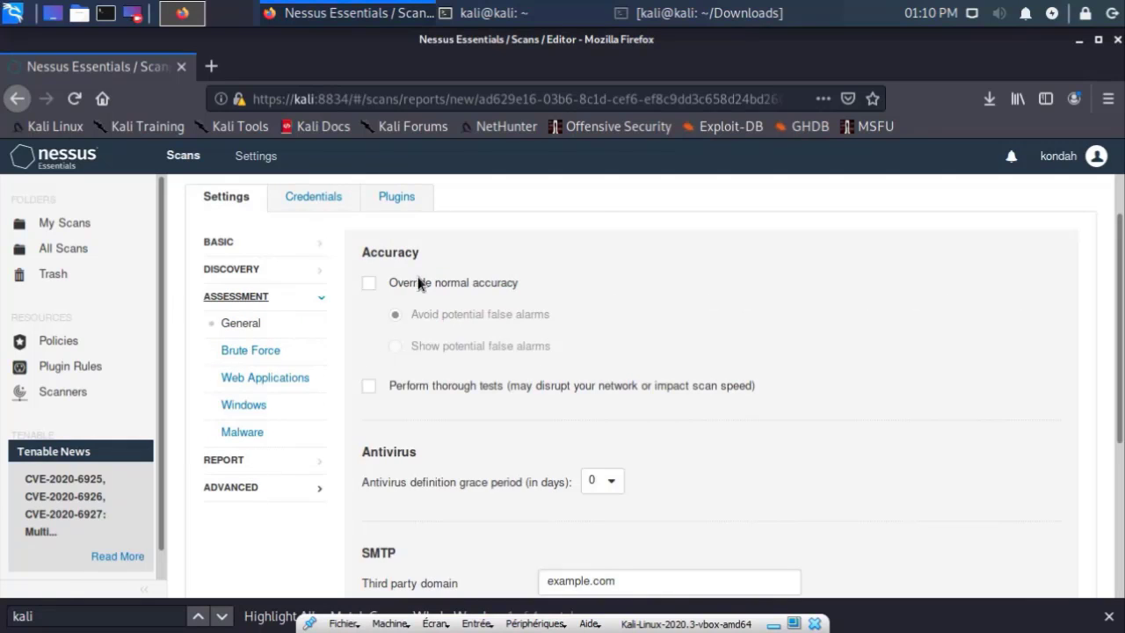
pyautogui.scroll(2, 668, 397)
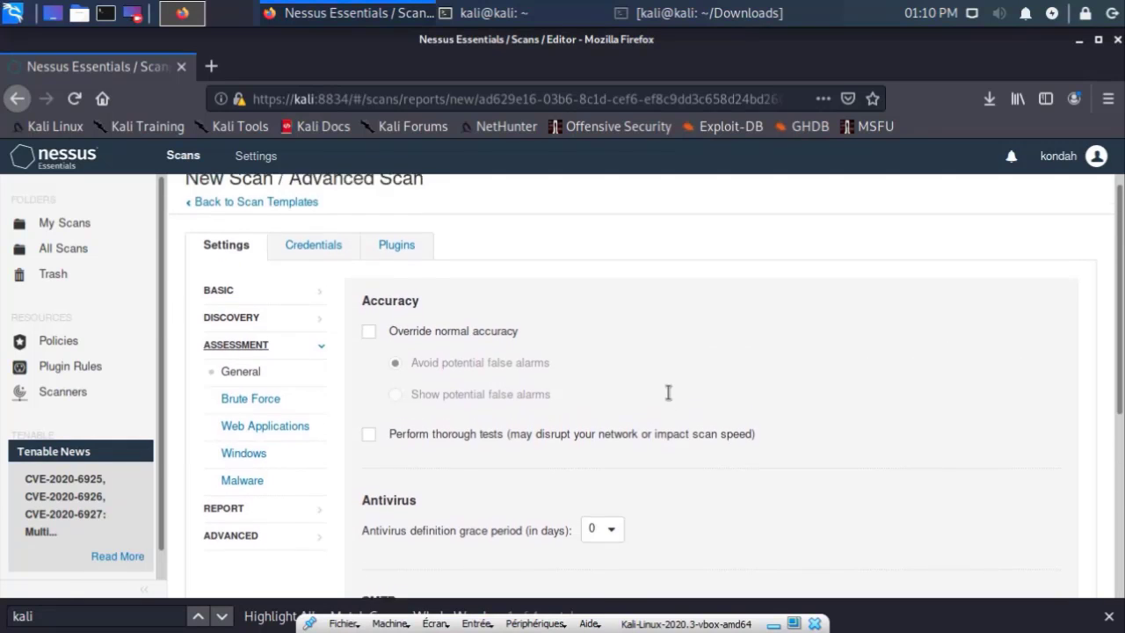
# Step: Glance through the plugin families, then return to Credentials listing SNMPv3, SSH and Windows host types
pyautogui.click(341, 261)
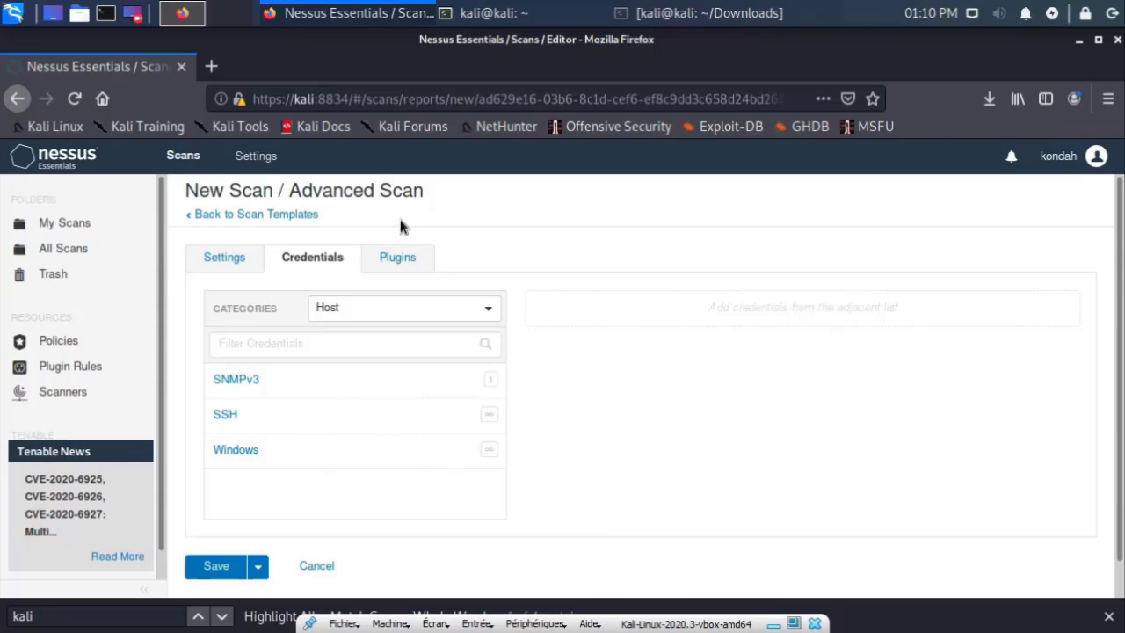
pyautogui.click(397, 256)
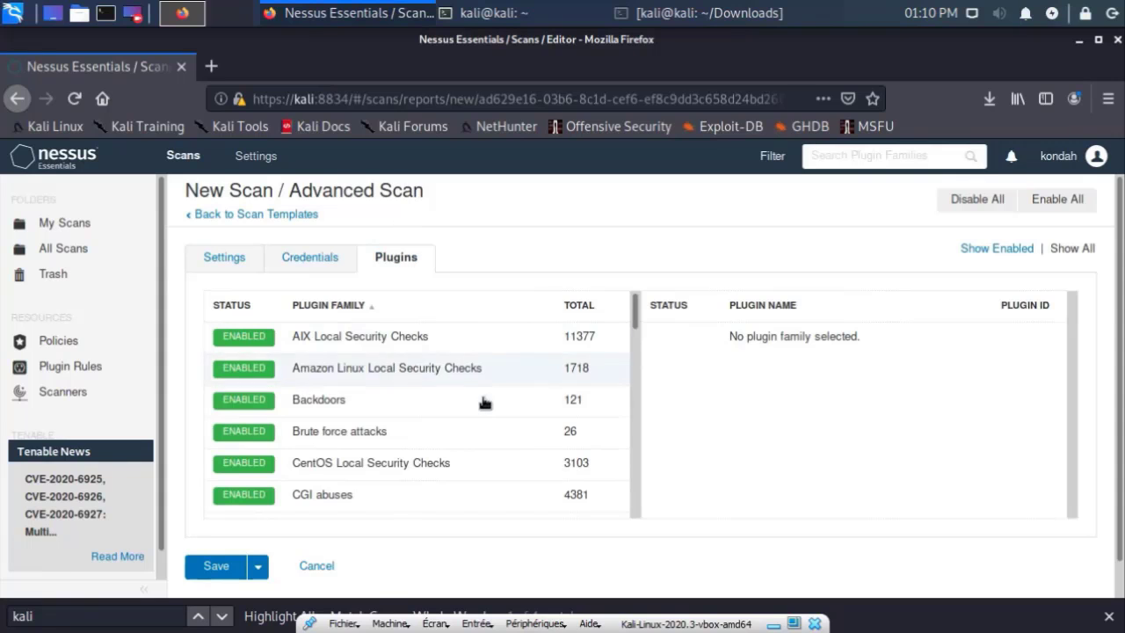
pyautogui.scroll(-3, 495, 395)
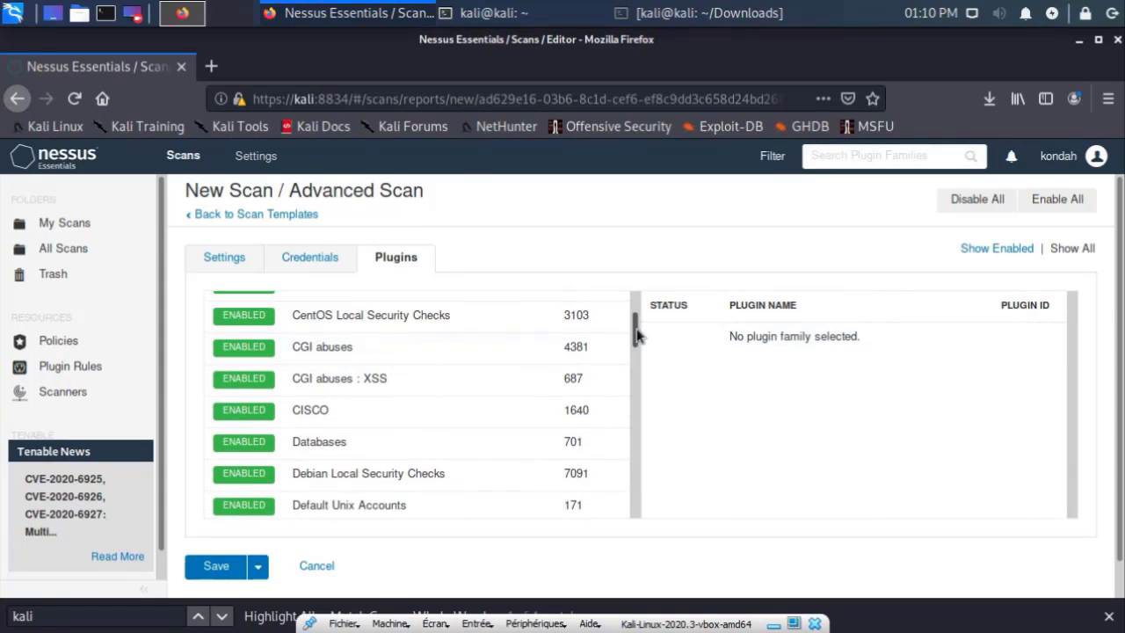
pyautogui.moveTo(636, 329); pyautogui.dragTo(626, 532)
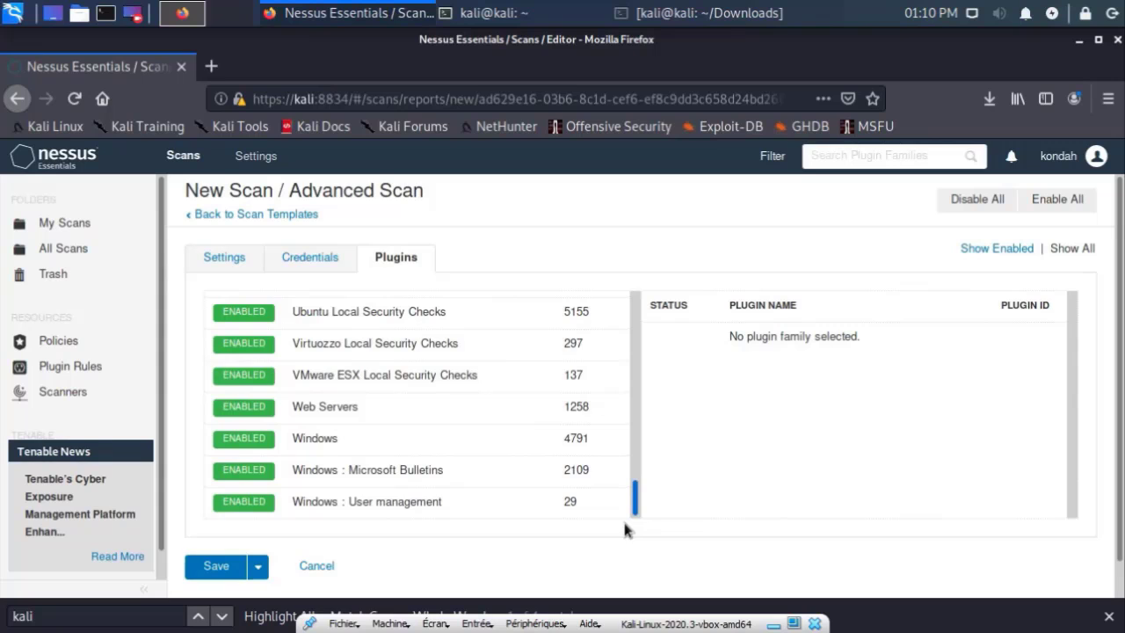
pyautogui.scroll(15, 624, 404)
pyautogui.scroll(3, 624, 318)
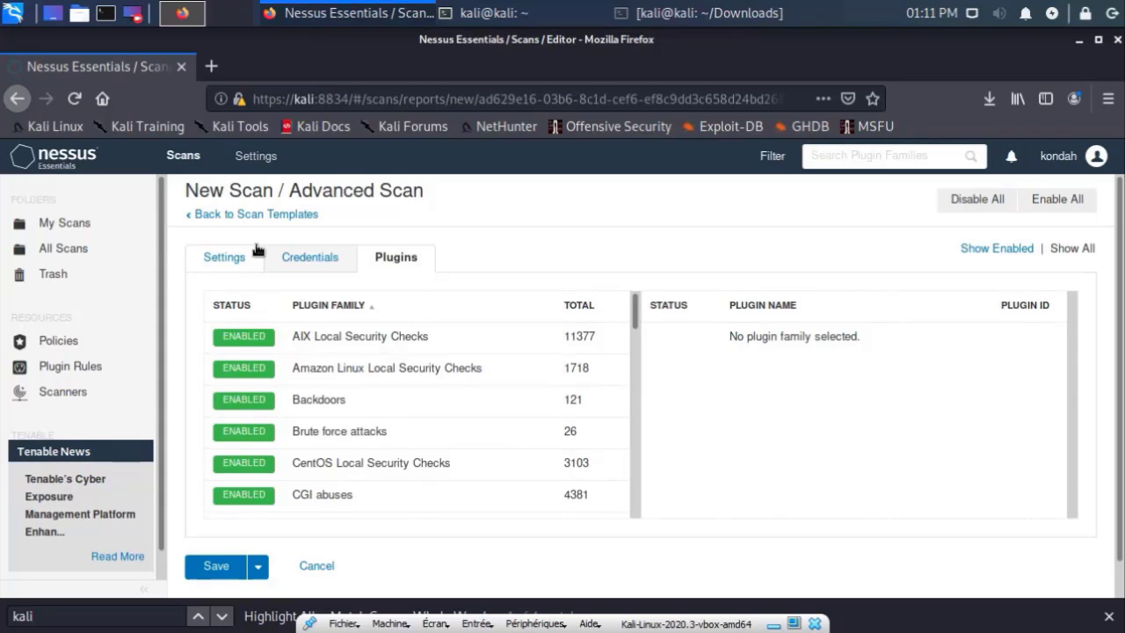
pyautogui.click(264, 255)
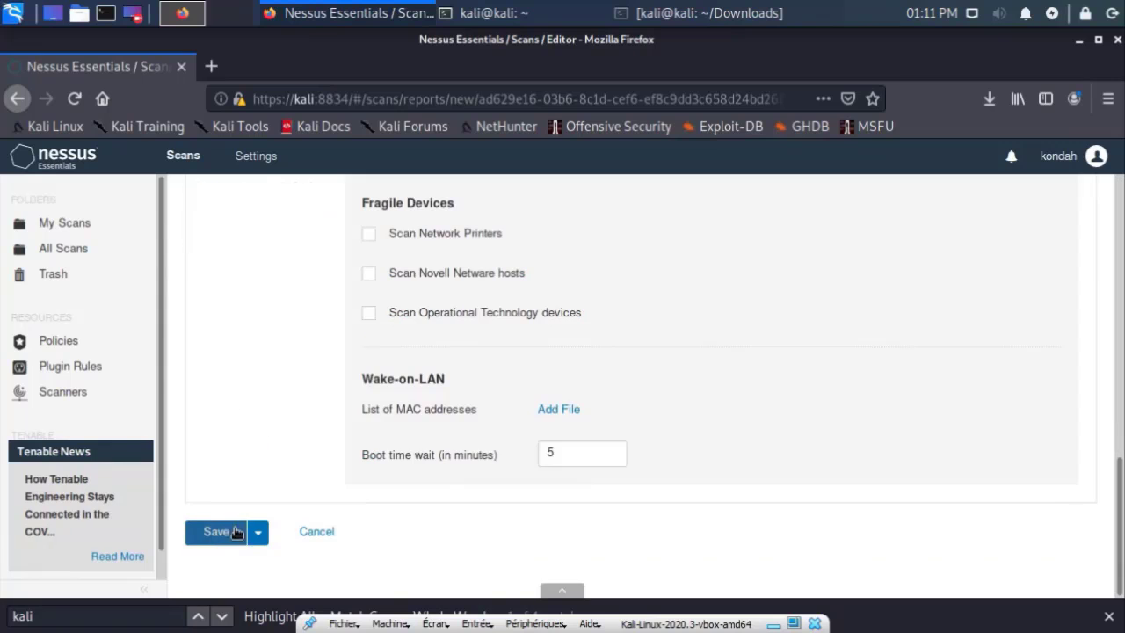
# Step: Save the scan as 'Scan Windows 2008 R2', check its History, and return to My Scans
pyautogui.click(218, 533)
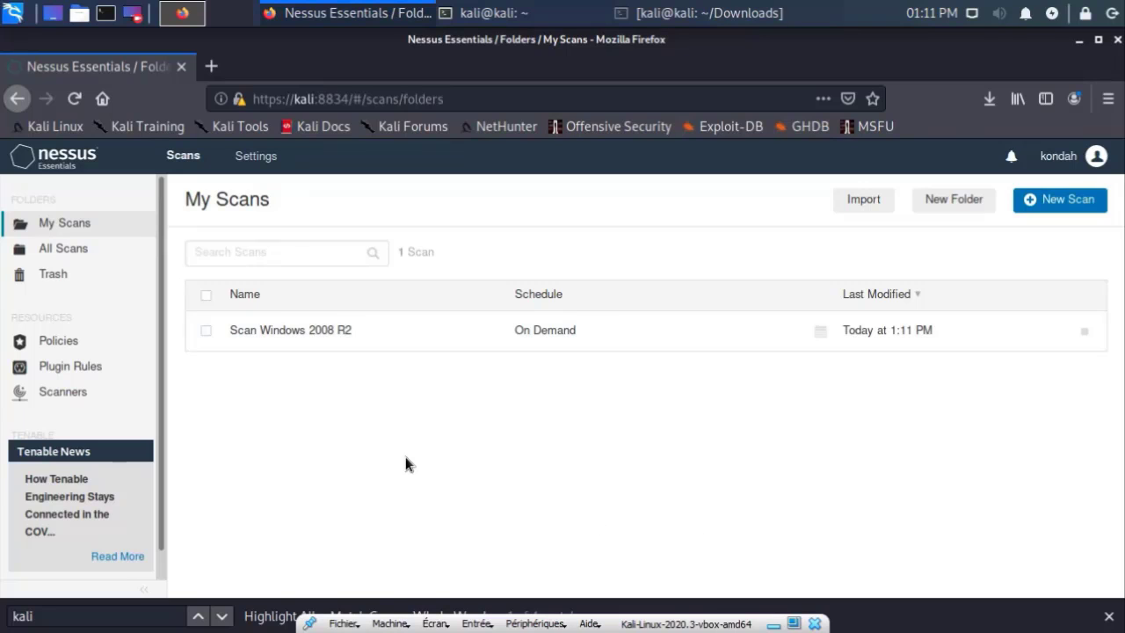
pyautogui.click(379, 334)
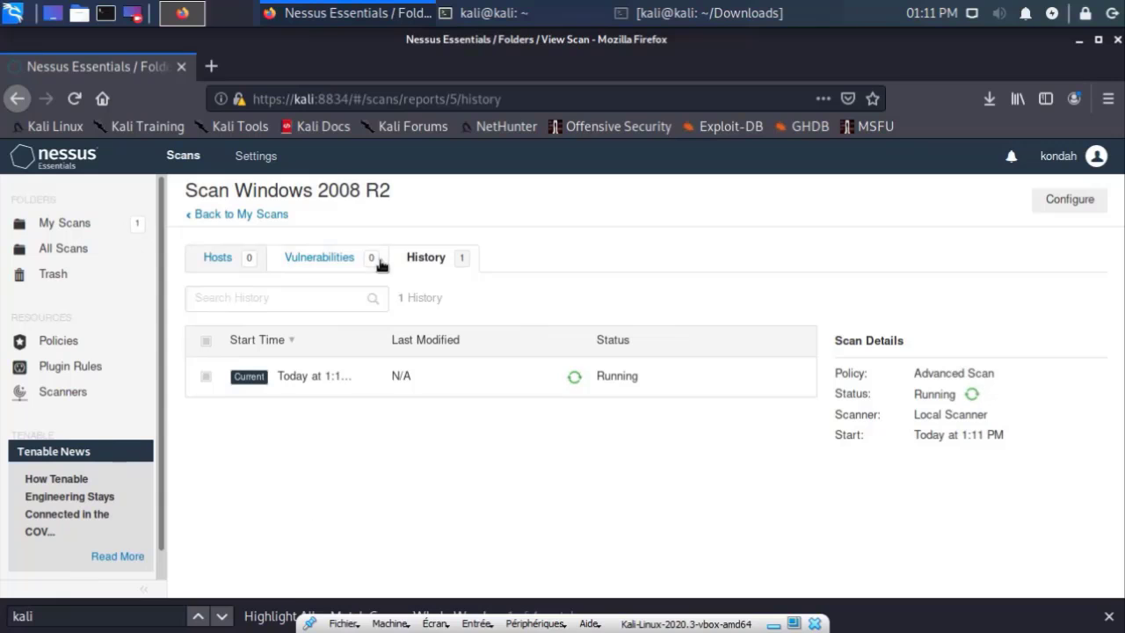
pyautogui.click(242, 216)
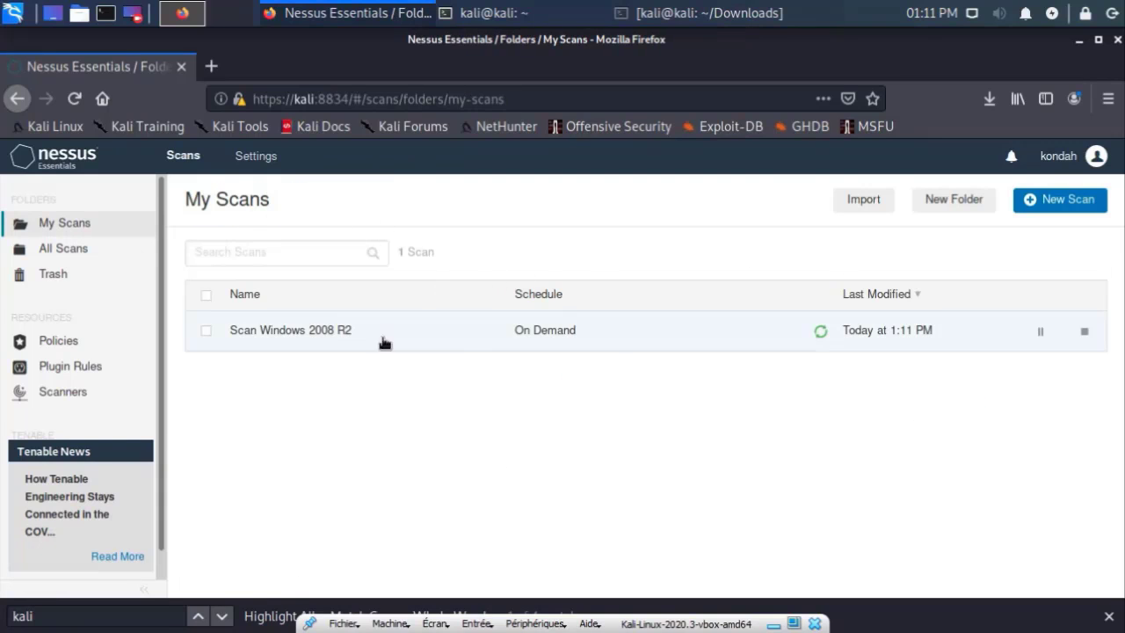
pyautogui.click(616, 338)
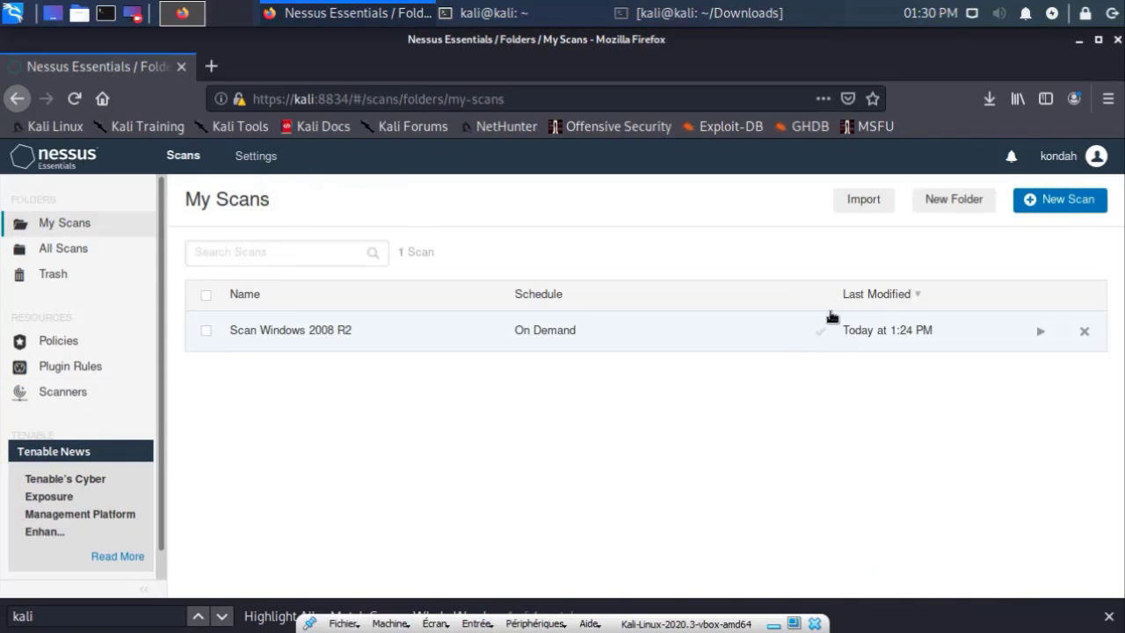
# Step: Open the finished Scan Windows 2008 R2 results for host 192.168.56.101
pyautogui.click(695, 348)
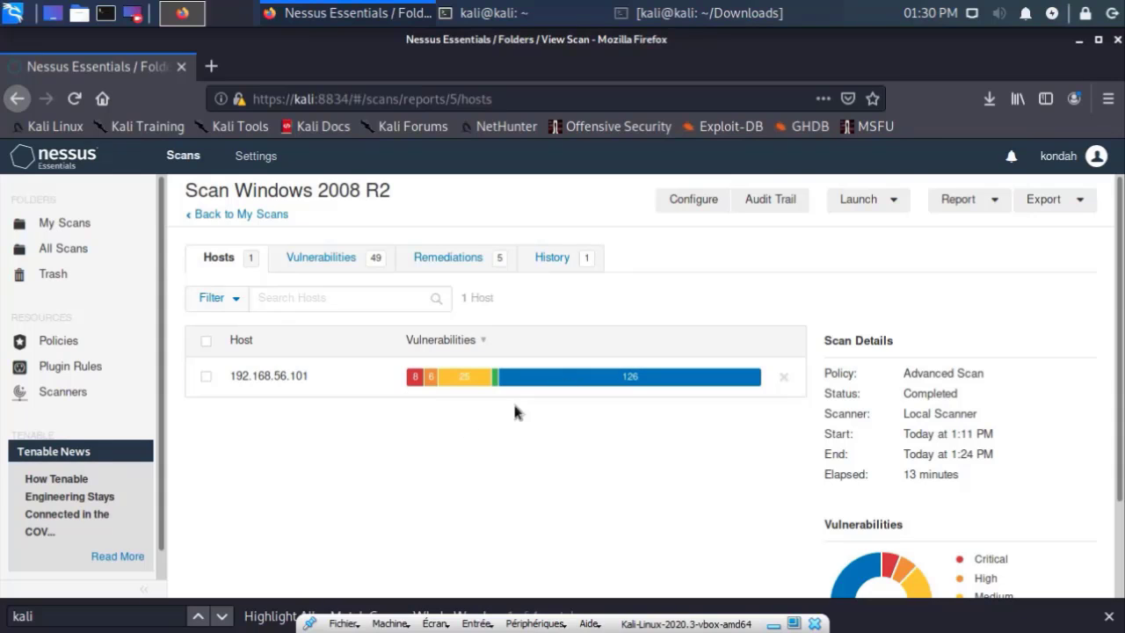
pyautogui.scroll(-3, 876, 325)
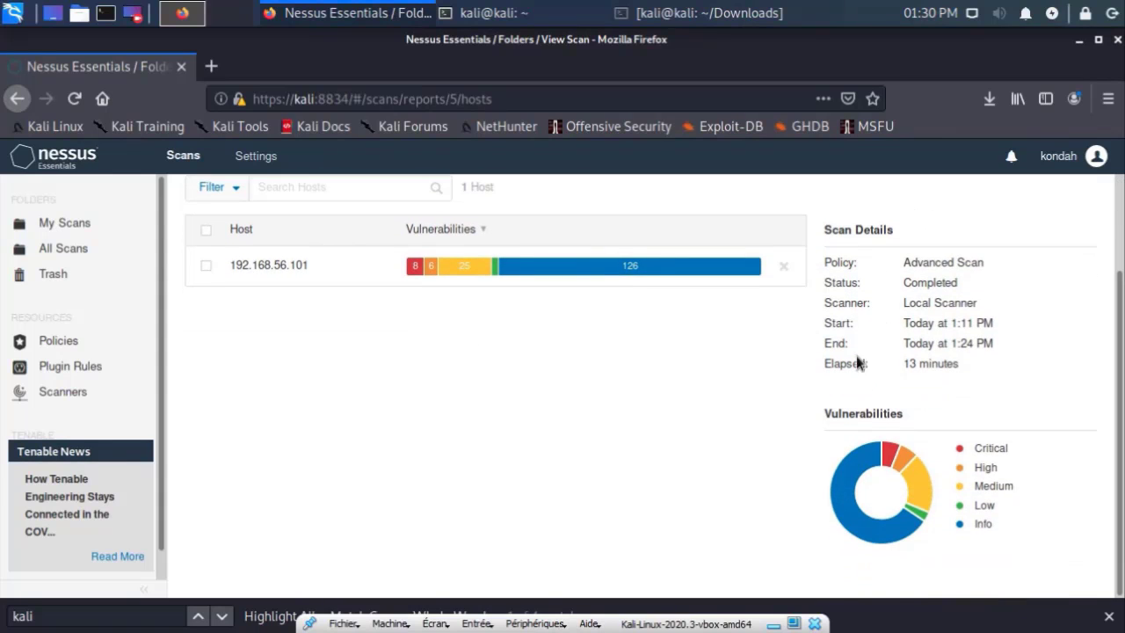
pyautogui.moveTo(848, 505)
pyautogui.scroll(3, 457, 530)
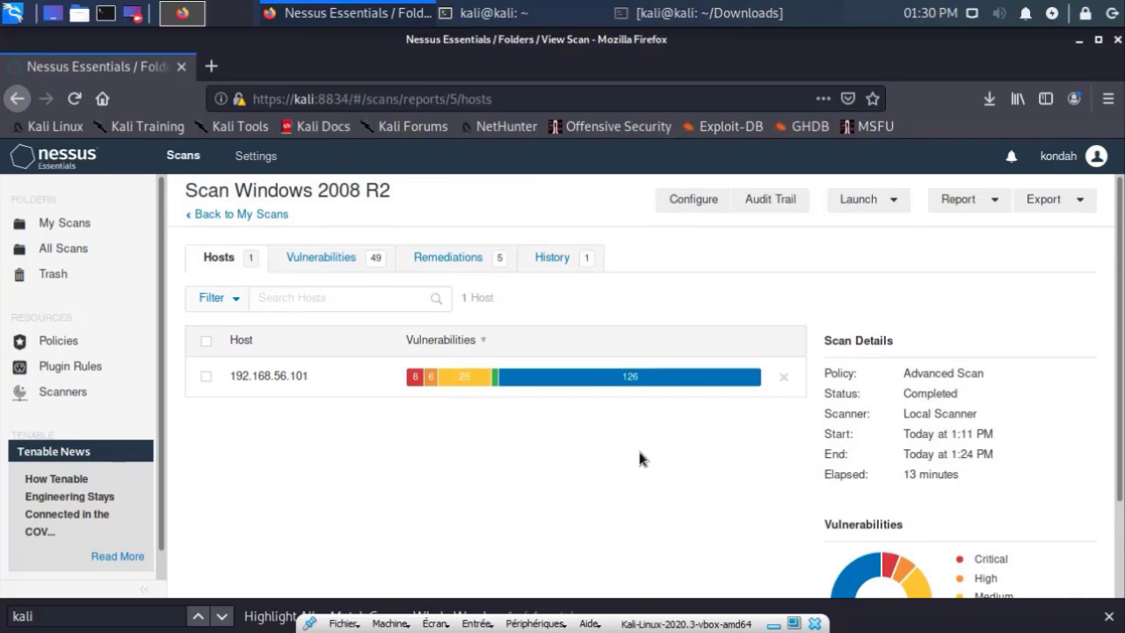
# Step: Review the Vulnerabilities (49), Remediations (5) and History tabs of the scan
pyautogui.click(332, 264)
pyautogui.click(457, 267)
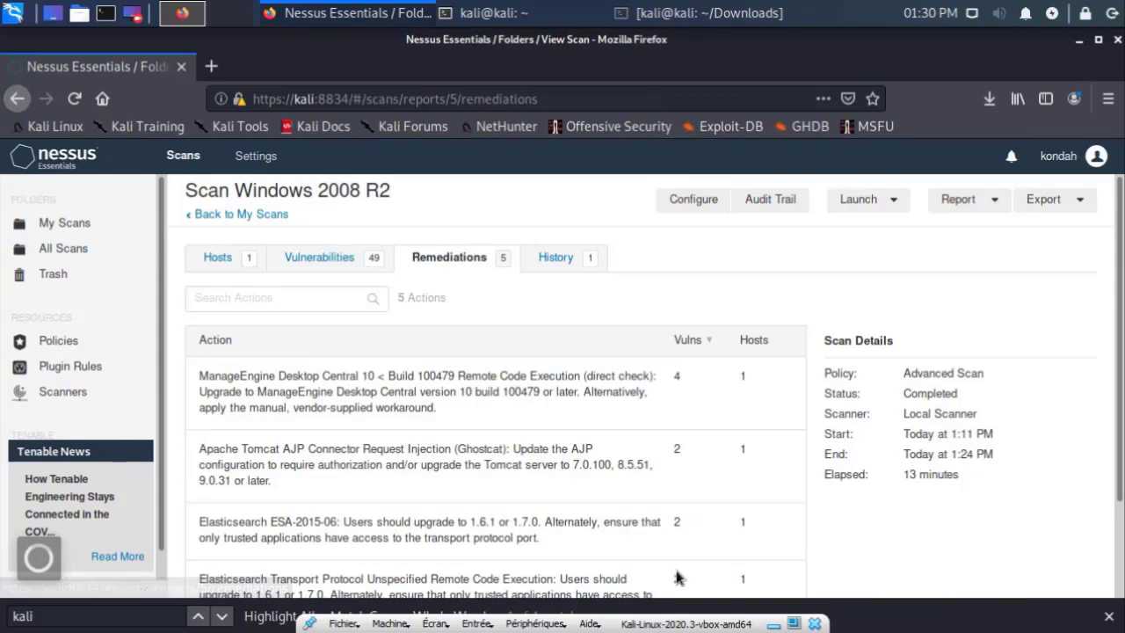
pyautogui.click(580, 263)
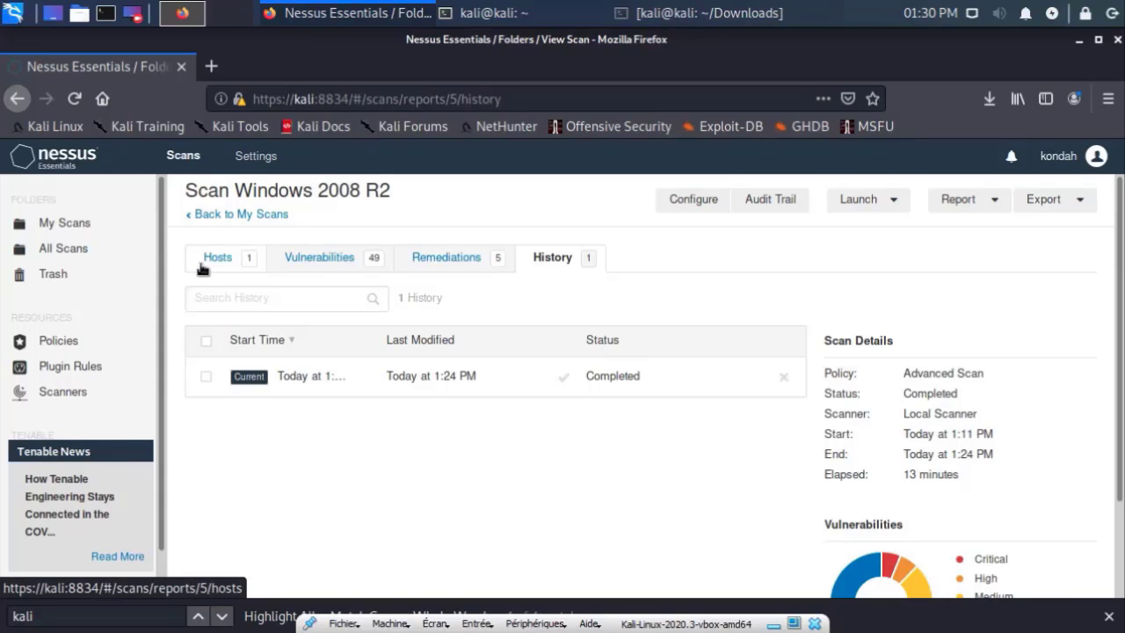
# Step: Zoom Firefox to 80% and scroll through the 49-item vulnerability list
pyautogui.click(294, 263)
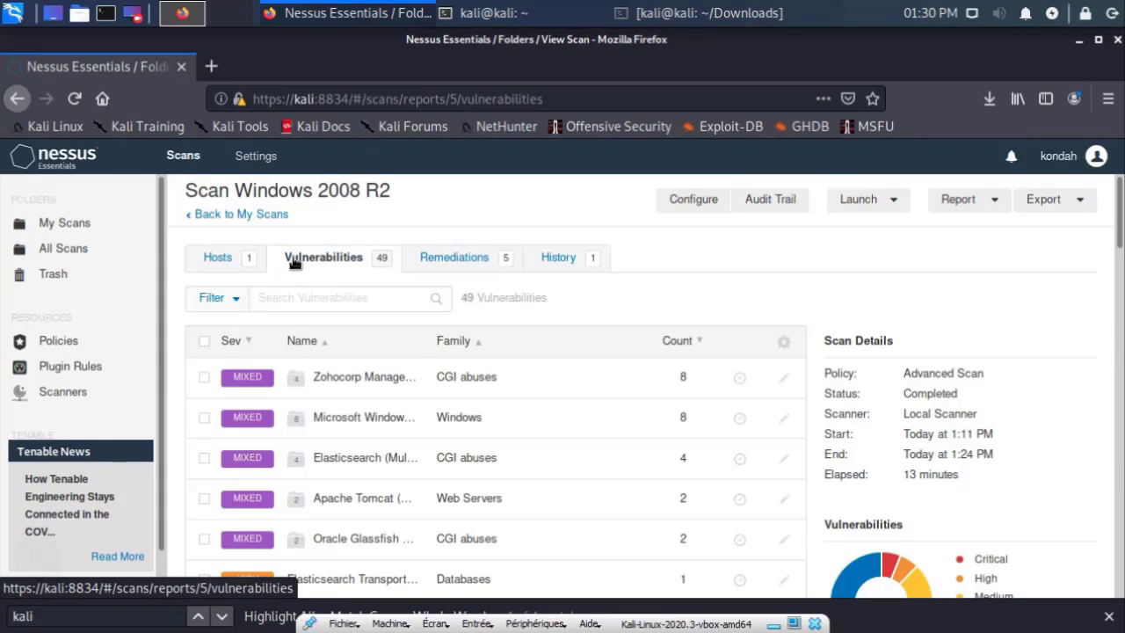
pyautogui.scroll(-2, 615, 317)
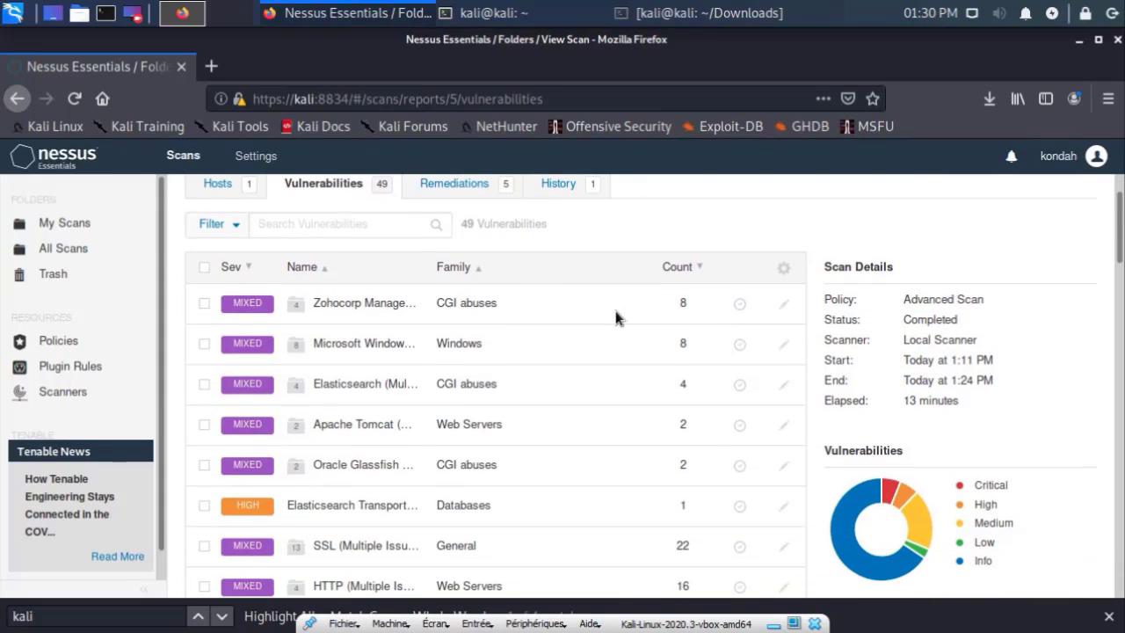
pyautogui.hotkey('ctrl', '-')
pyautogui.hotkey('ctrl', '-')
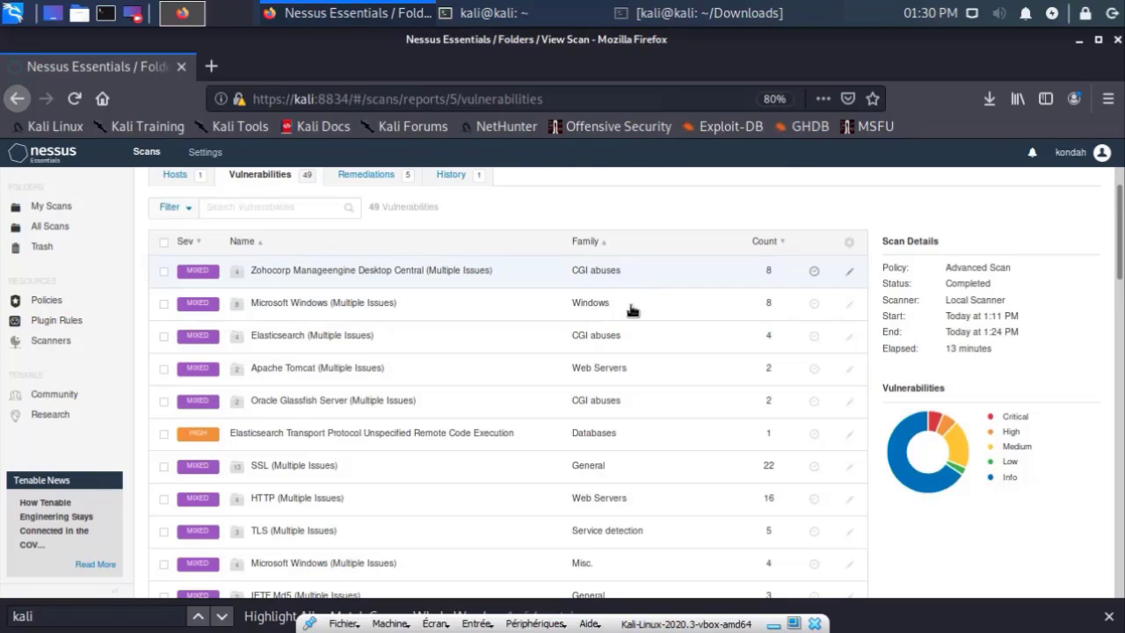
pyautogui.scroll(-2, 160, 447)
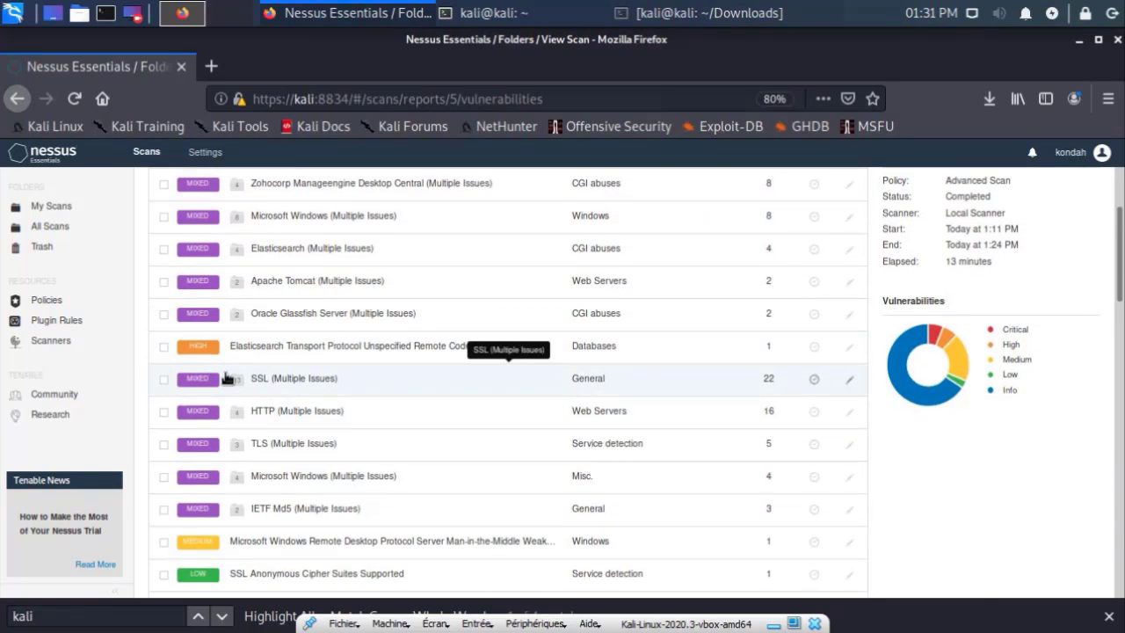
pyautogui.scroll(-5, 264, 508)
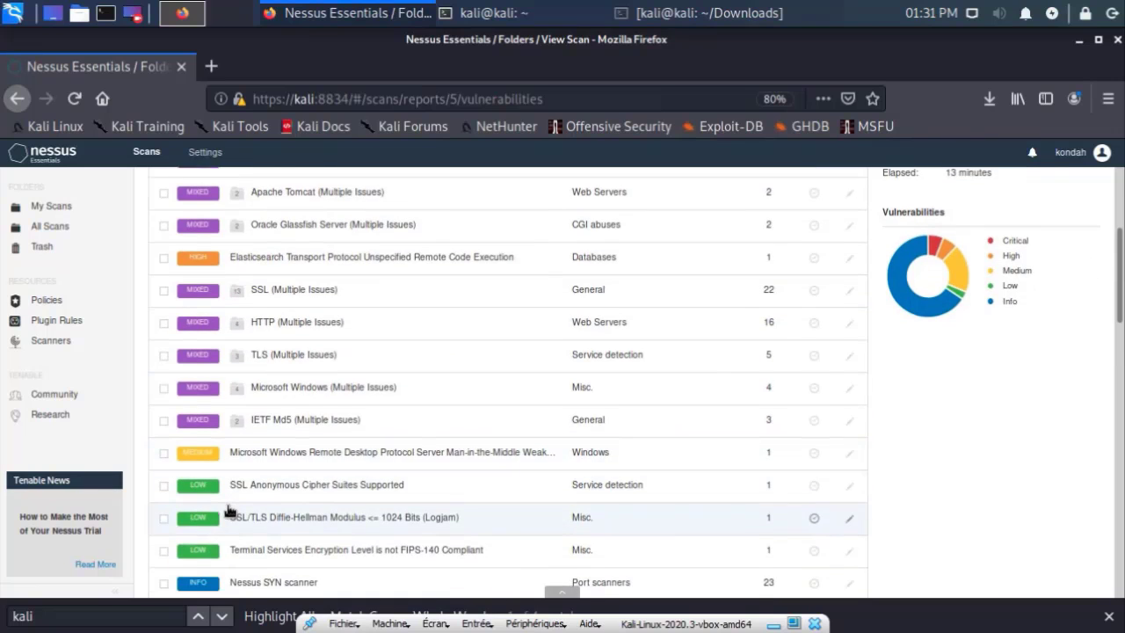
pyautogui.scroll(1, 180, 527)
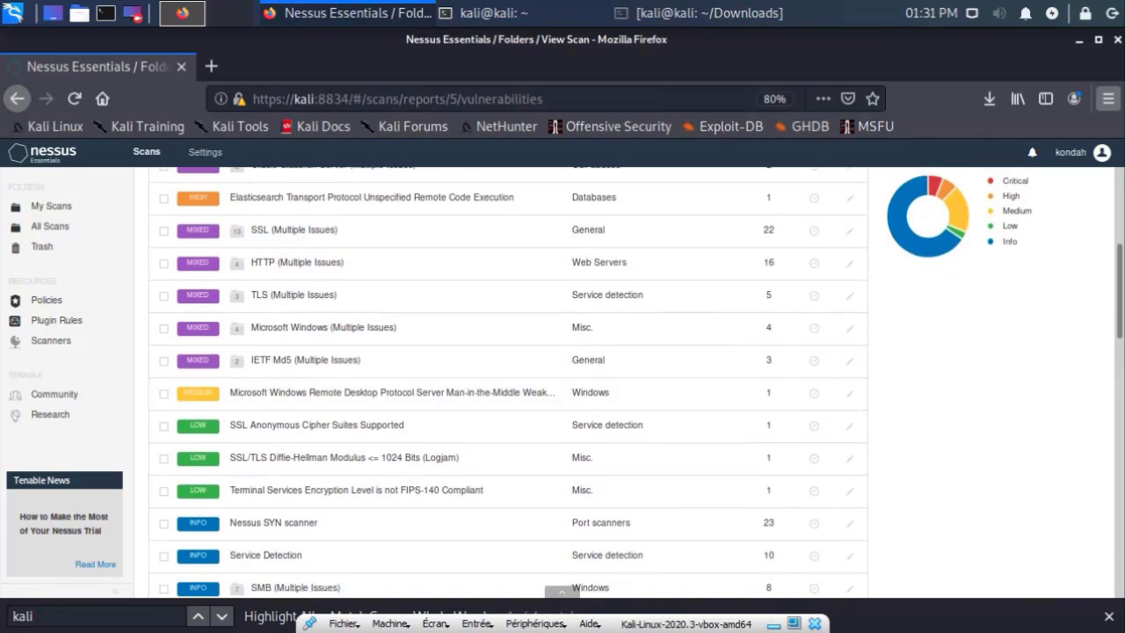
# Step: Inspect the severity donut chart legend and scroll the list back to the top
pyautogui.moveTo(1011, 234)
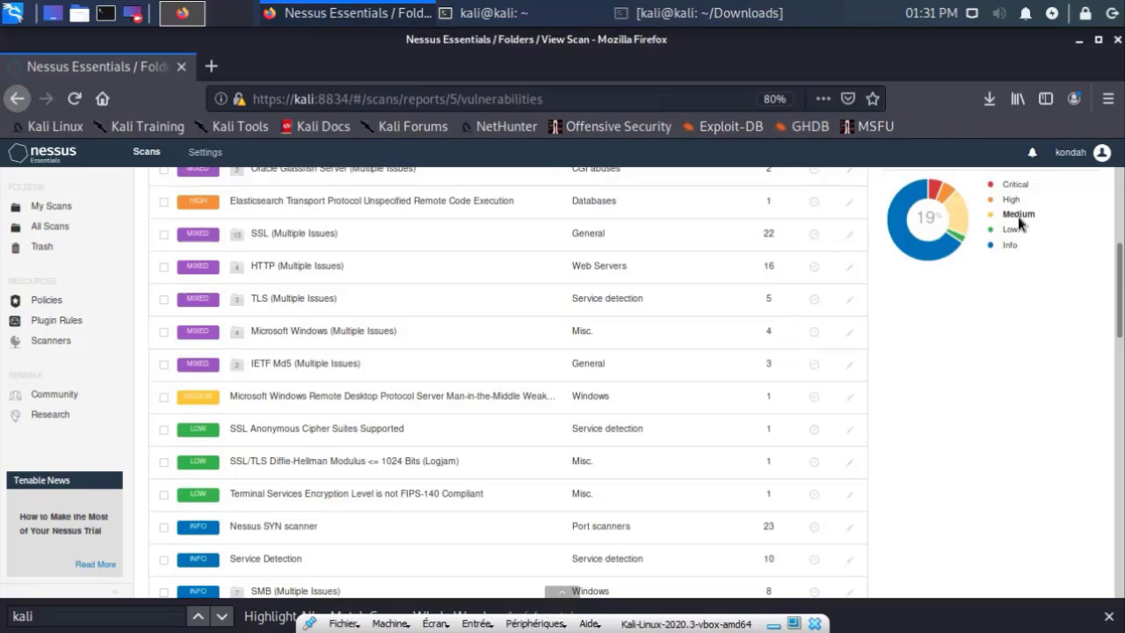
pyautogui.moveTo(1006, 190)
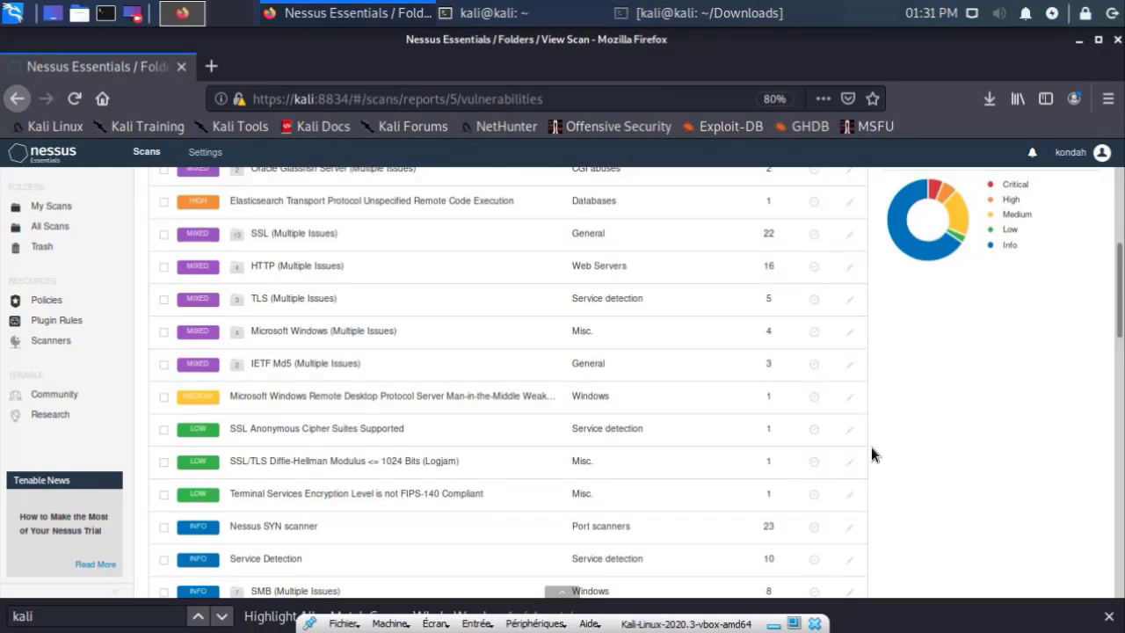
pyautogui.scroll(-2, 871, 453)
pyautogui.scroll(-3, 744, 493)
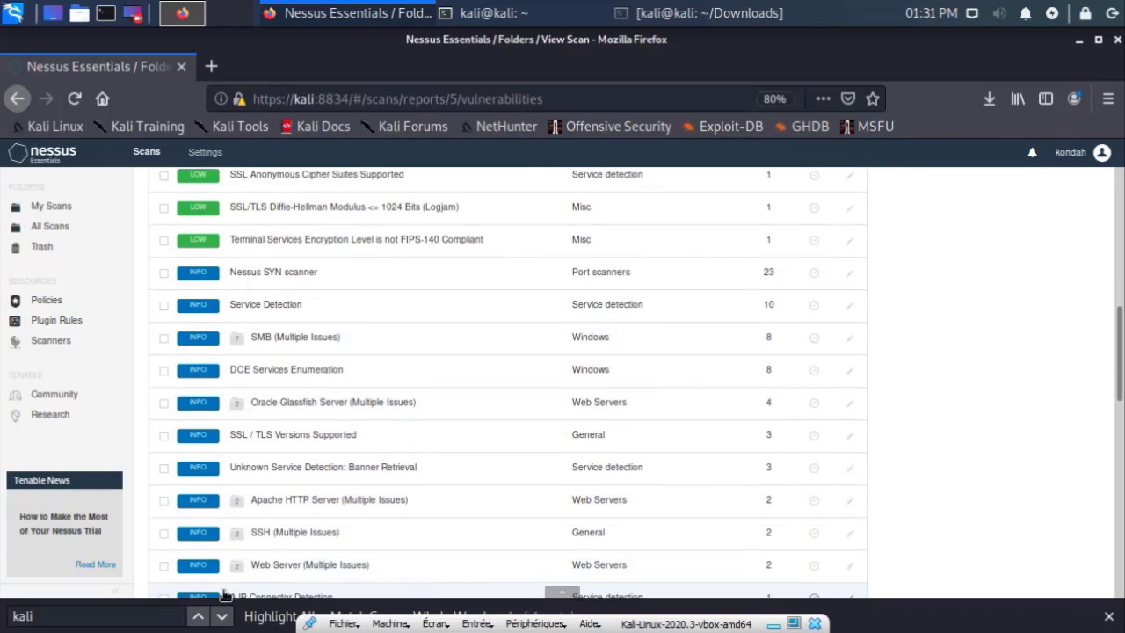
pyautogui.scroll(3, 296, 500)
pyautogui.scroll(7, 299, 501)
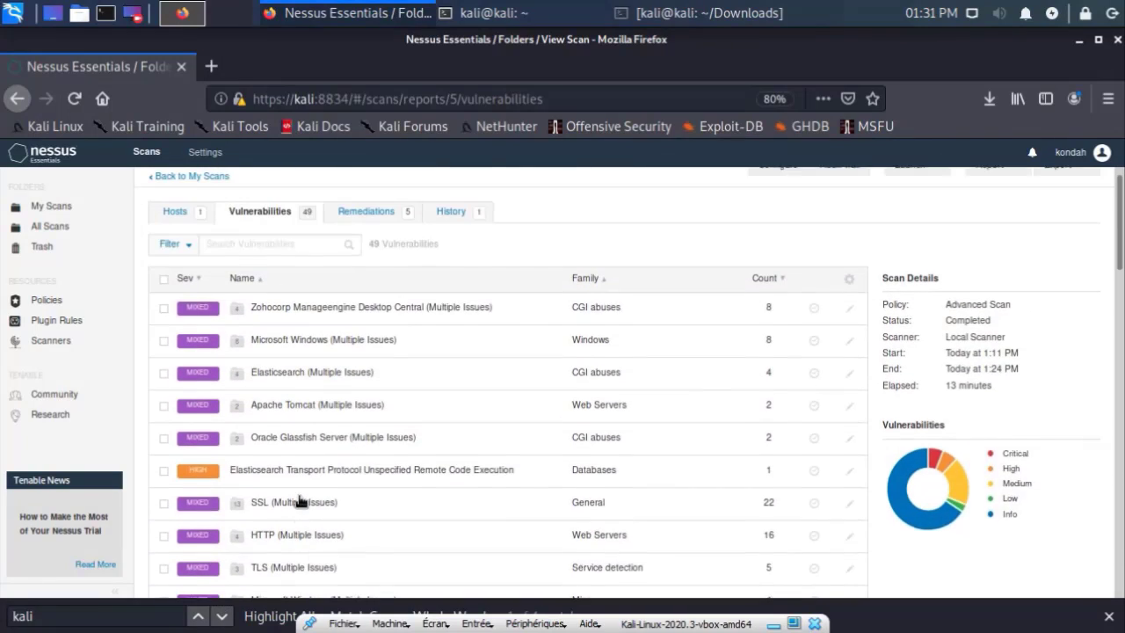
# Step: Open the first critical Zohocorp ManageEngine finding, plugin #135293, and read its description
pyautogui.click(443, 331)
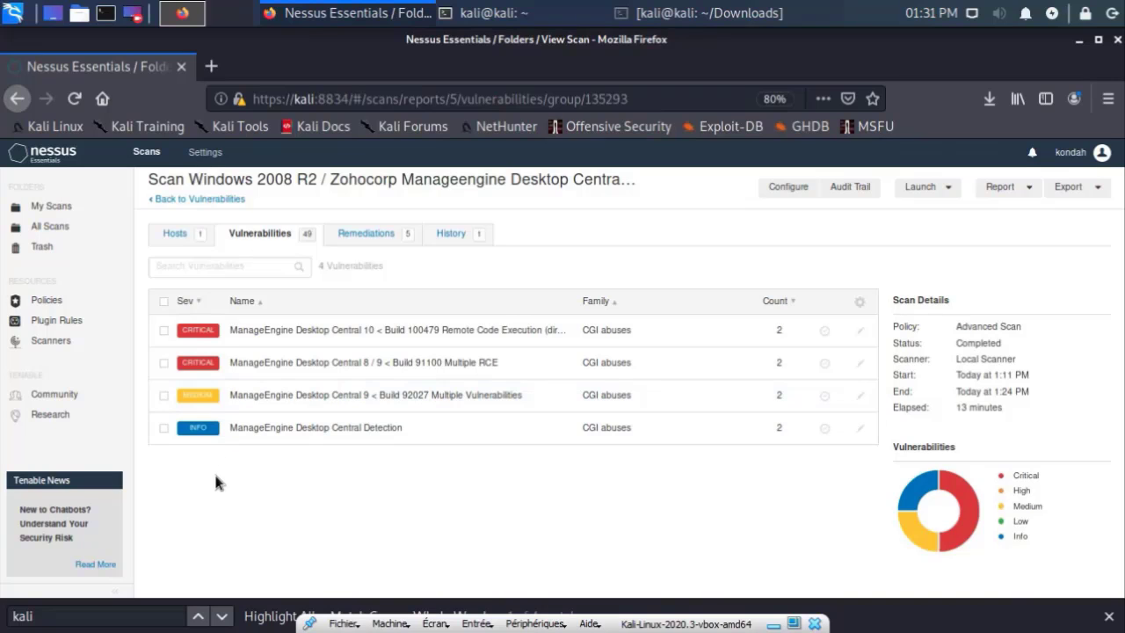
pyautogui.click(335, 327)
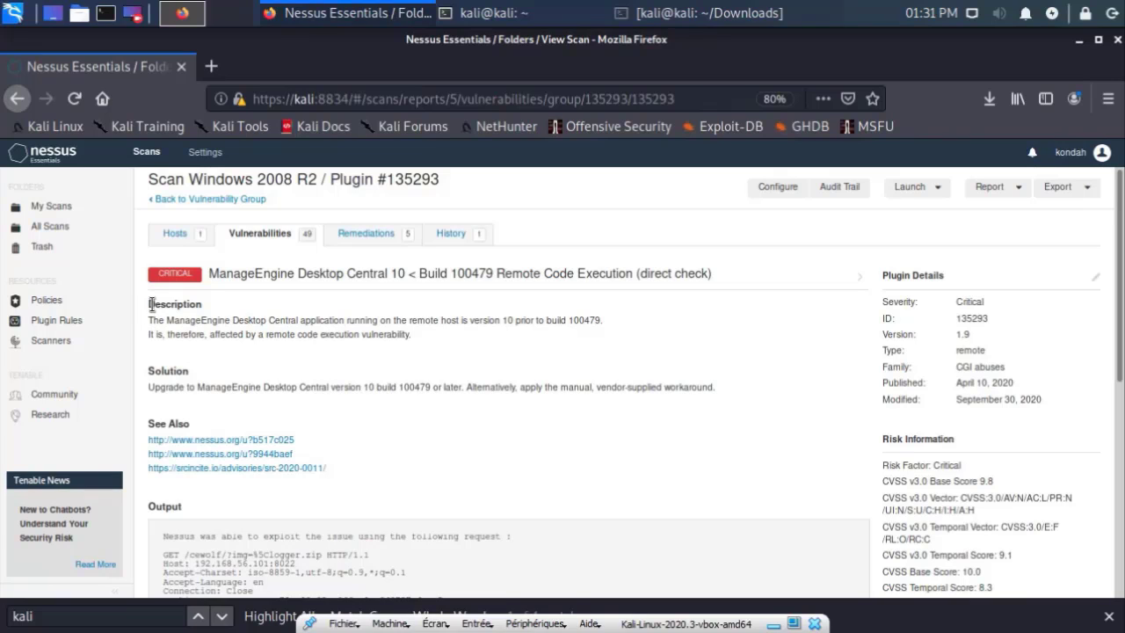
pyautogui.moveTo(151, 304); pyautogui.dragTo(447, 345)
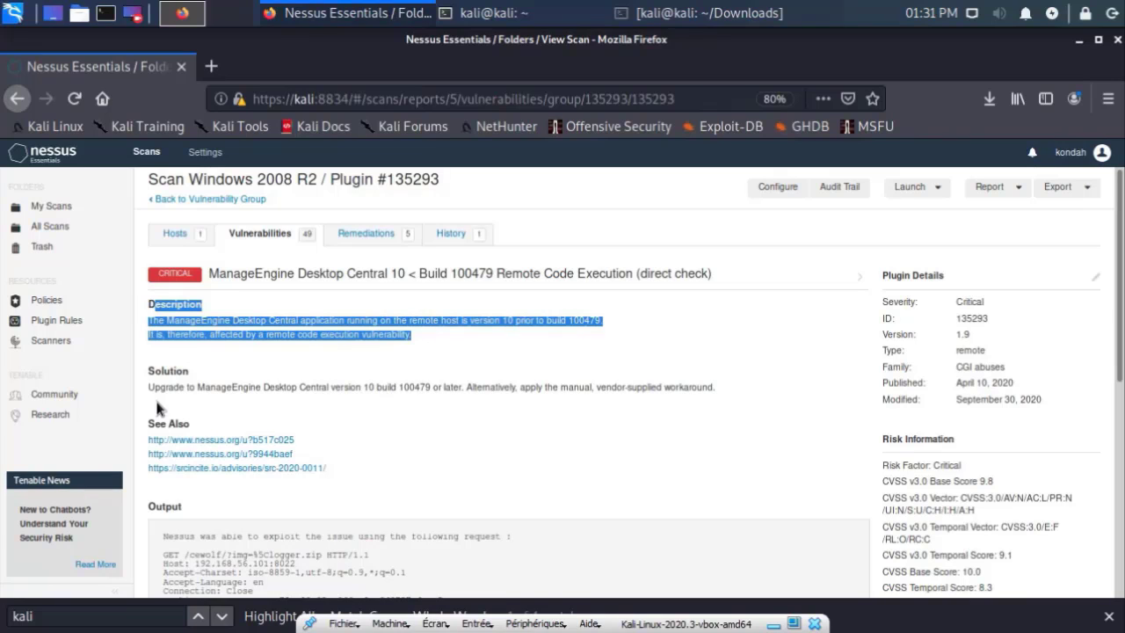
pyautogui.moveTo(148, 370); pyautogui.dragTo(164, 371)
pyautogui.scroll(-2, 281, 416)
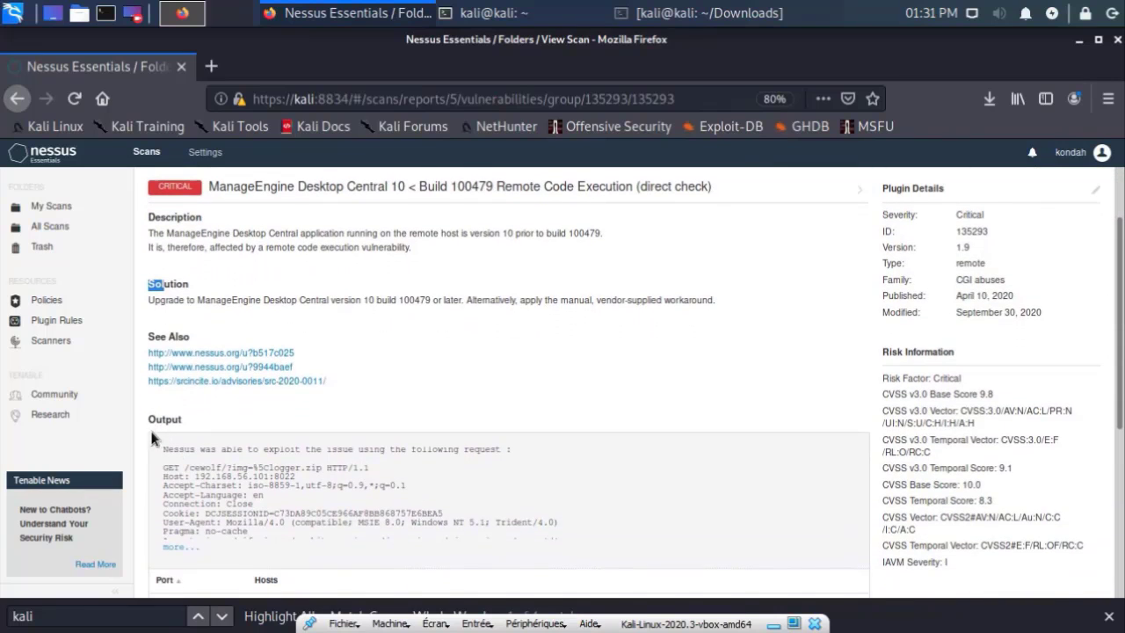
pyautogui.scroll(-1, 181, 497)
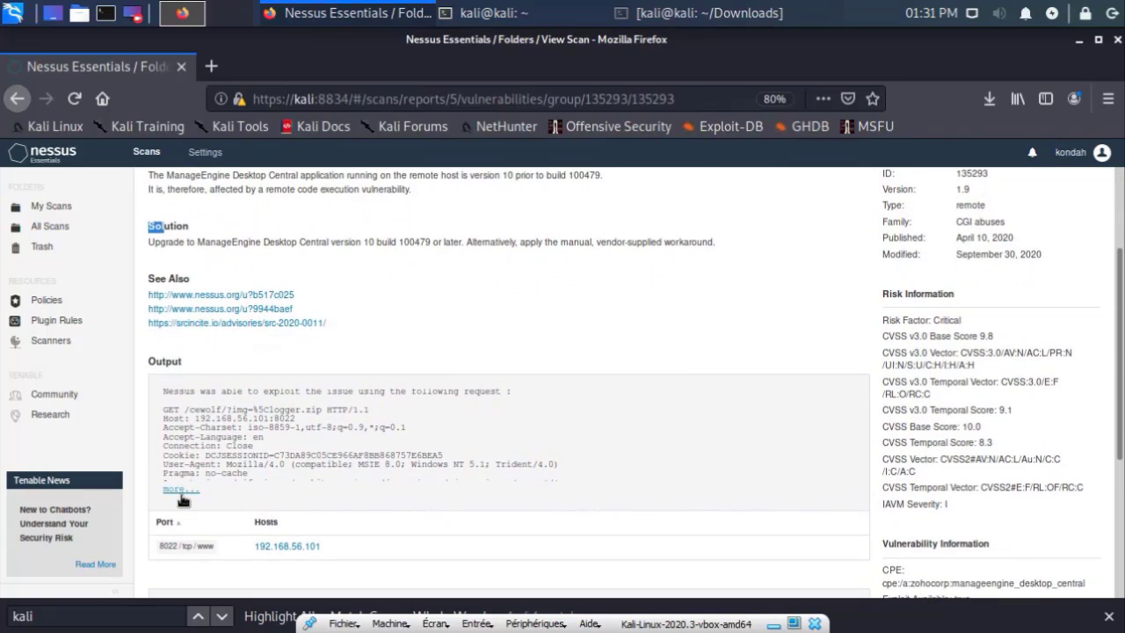
pyautogui.click(181, 490)
pyautogui.scroll(-3, 181, 500)
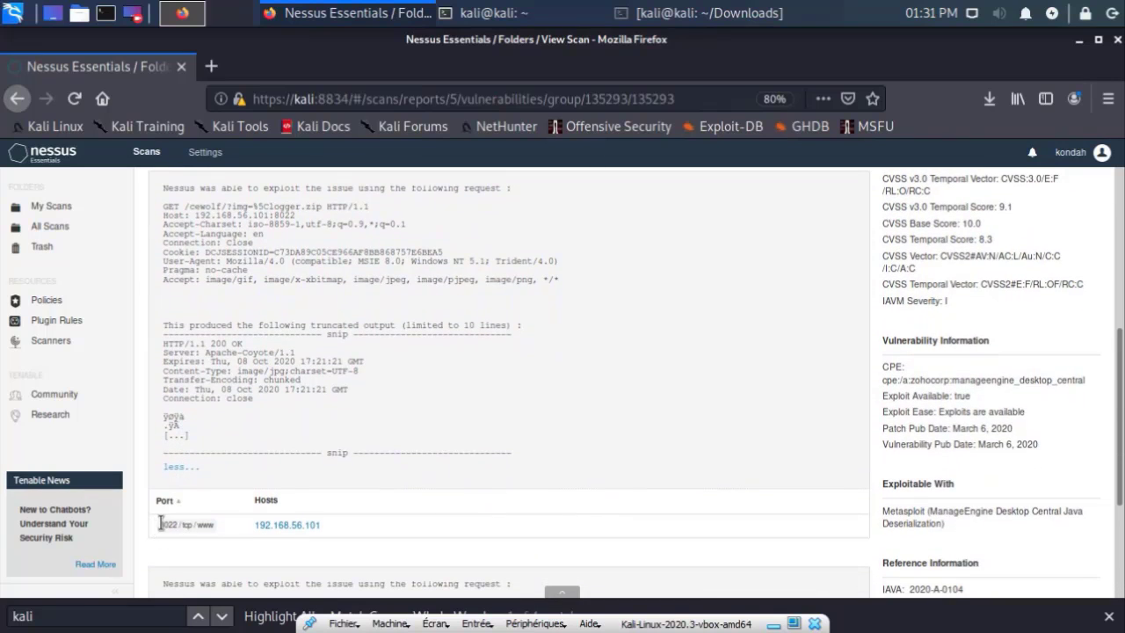
pyautogui.moveTo(161, 524); pyautogui.dragTo(211, 525)
pyautogui.click(232, 528)
pyautogui.scroll(-3, 233, 532)
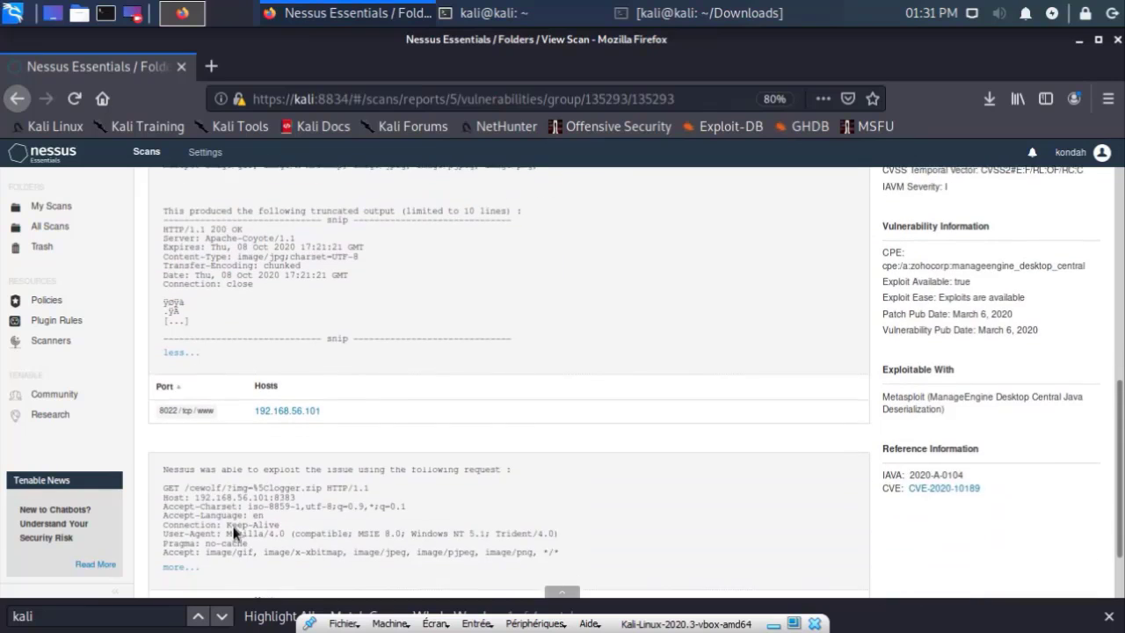
pyautogui.scroll(9, 233, 531)
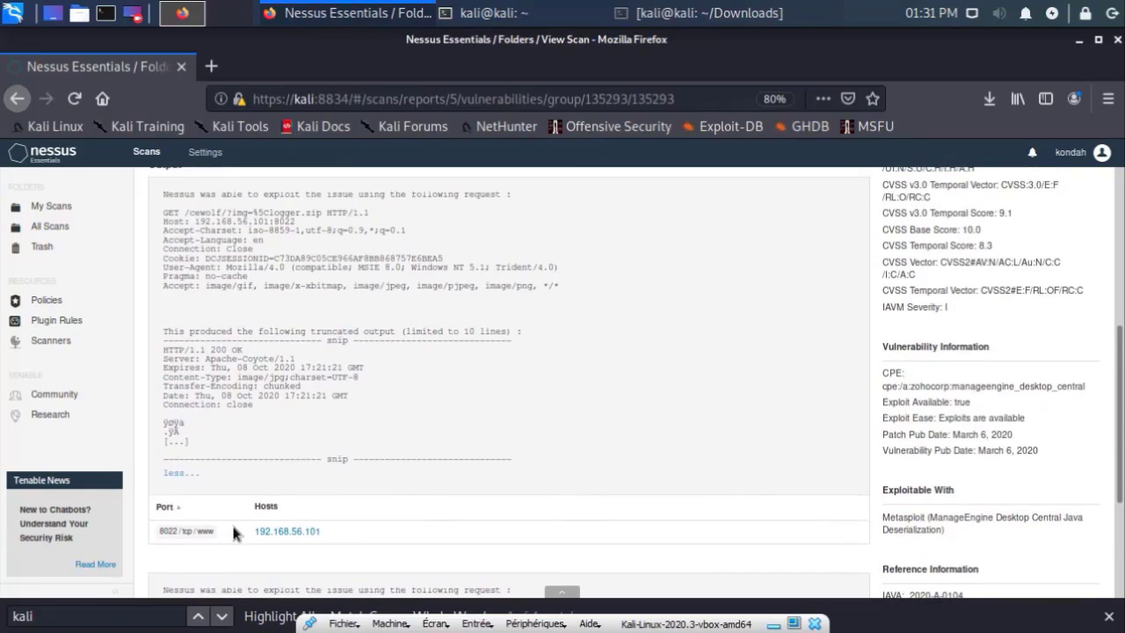
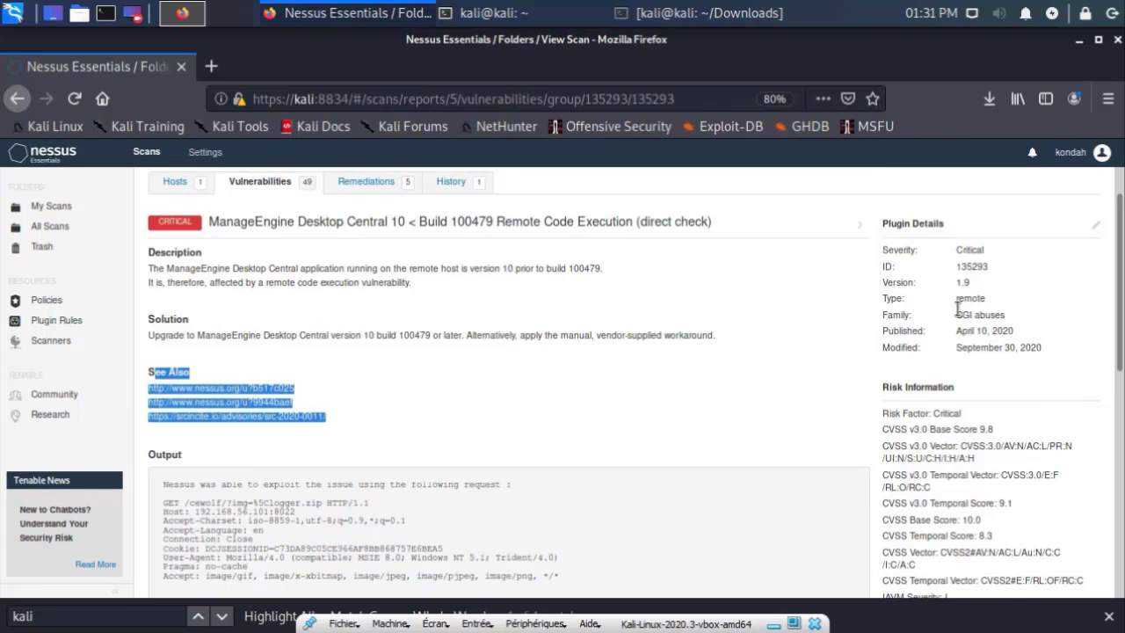
pyautogui.moveTo(897, 224); pyautogui.dragTo(1060, 338)
pyautogui.scroll(-2, 1060, 339)
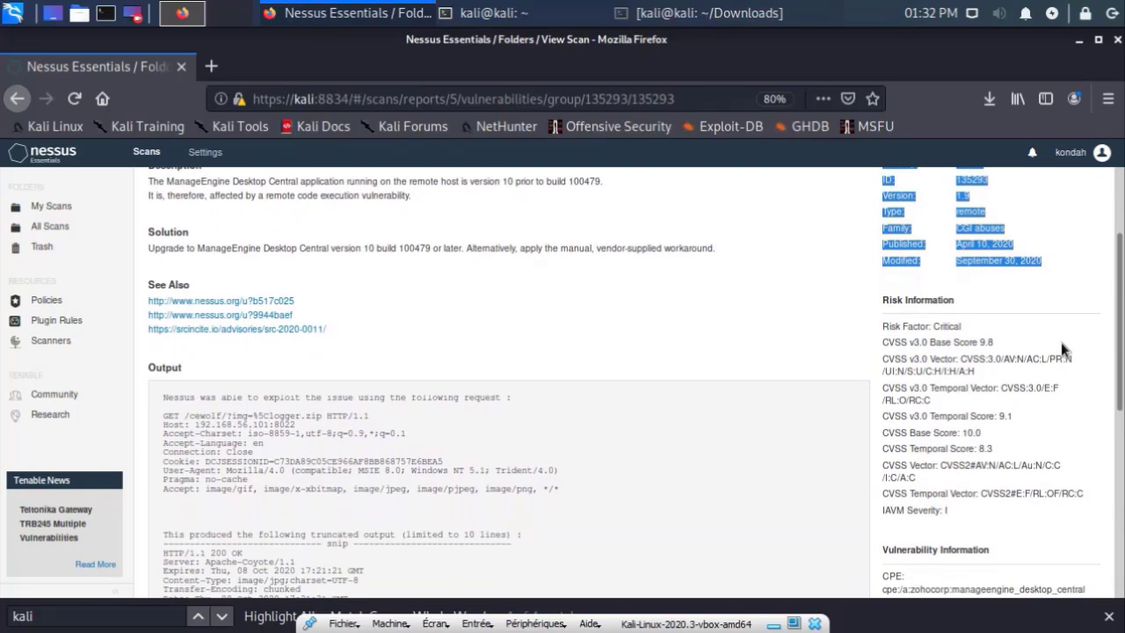
pyautogui.scroll(-1, 905, 352)
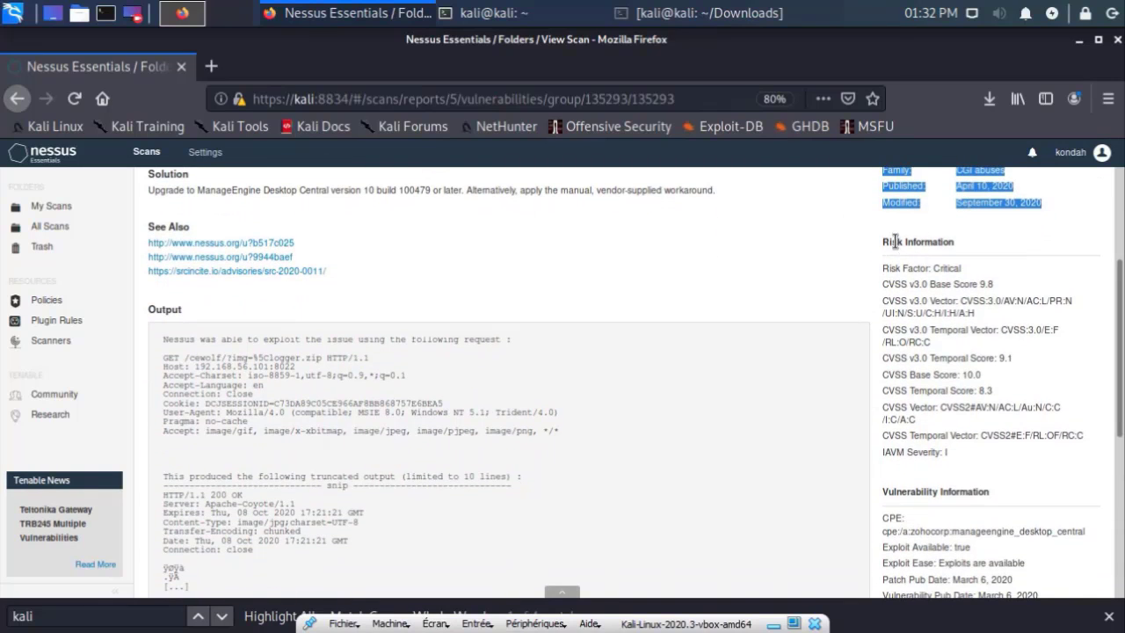
pyautogui.moveTo(895, 242); pyautogui.dragTo(945, 436)
pyautogui.click(946, 436)
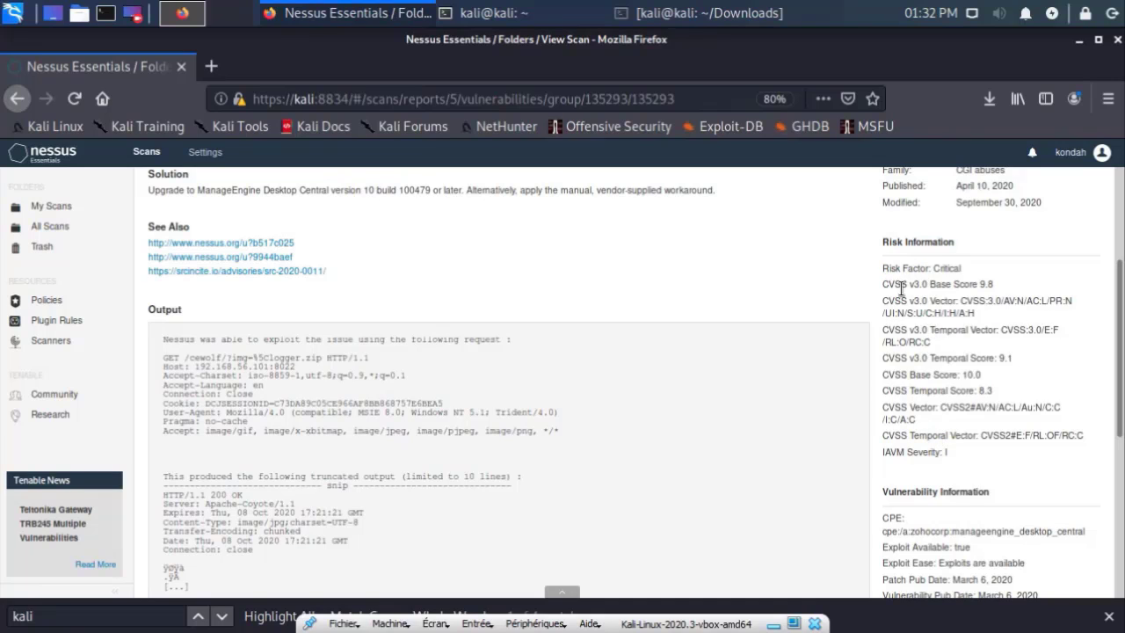
pyautogui.scroll(-2, 938, 299)
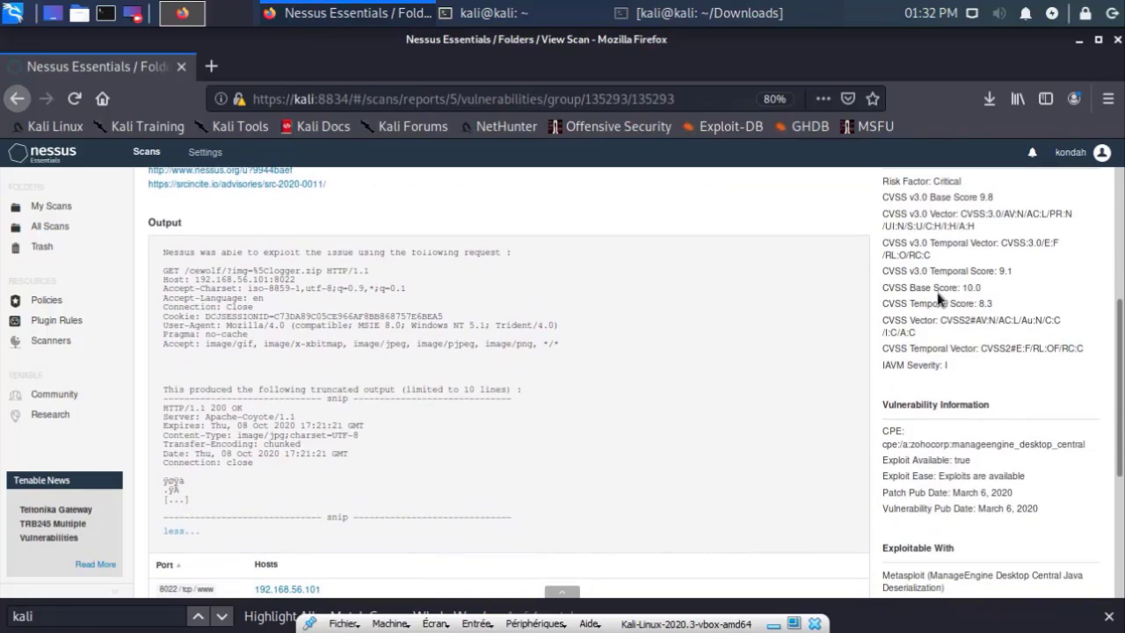
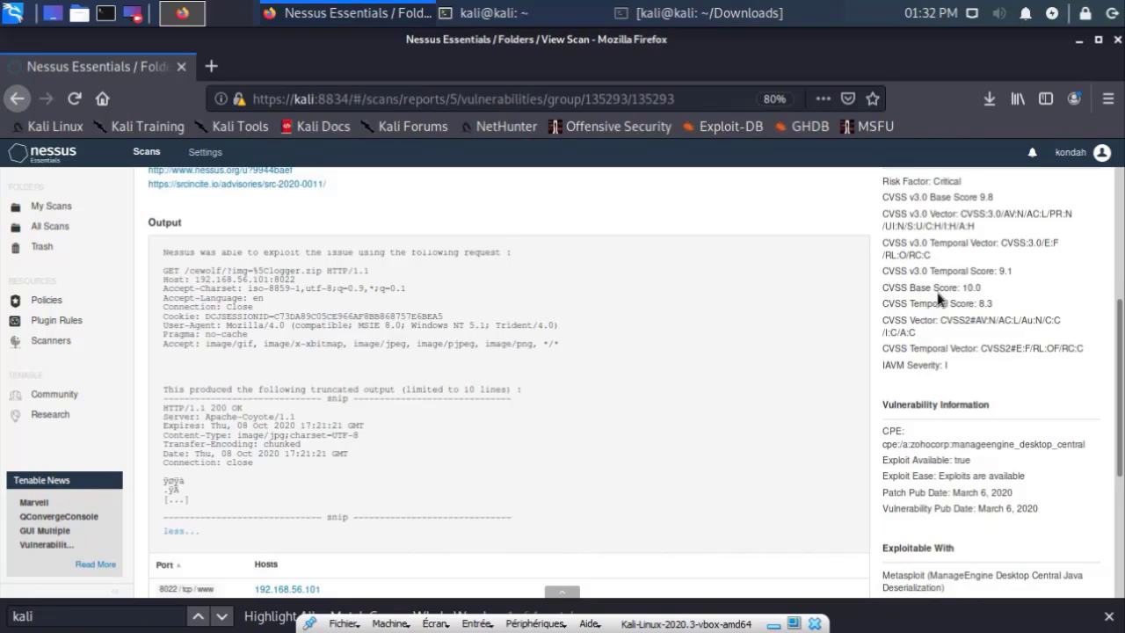
# Step: Read through the ManageEngine plugin's exploit output, vulnerability publication dates and reference information
pyautogui.scroll(-1, 935, 303)
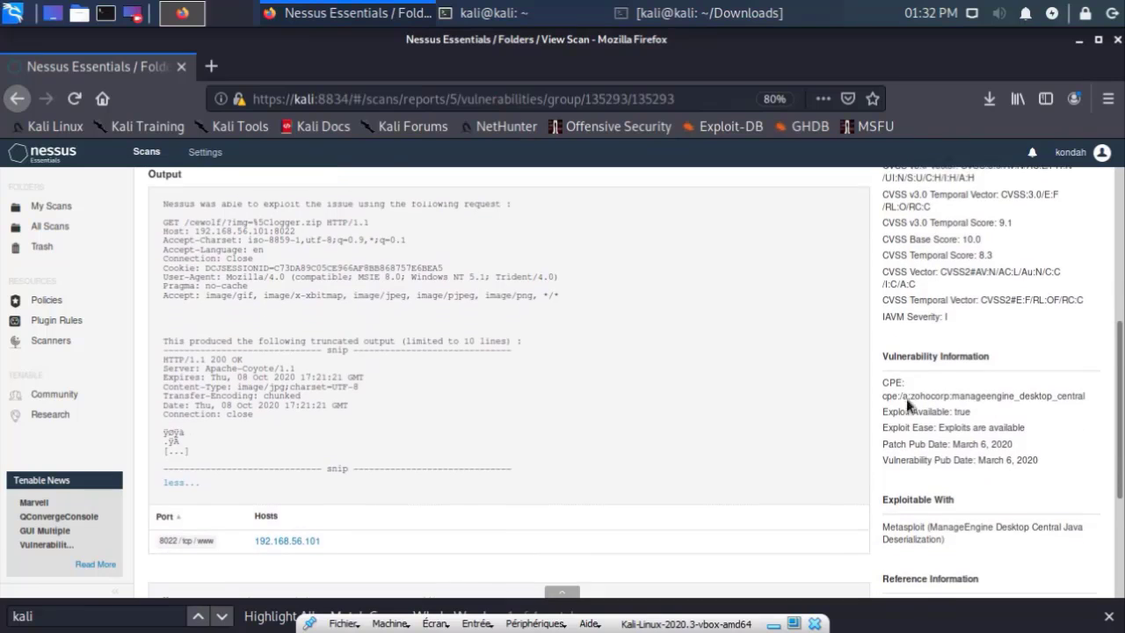
pyautogui.moveTo(903, 385); pyautogui.dragTo(995, 458)
pyautogui.click(1018, 472)
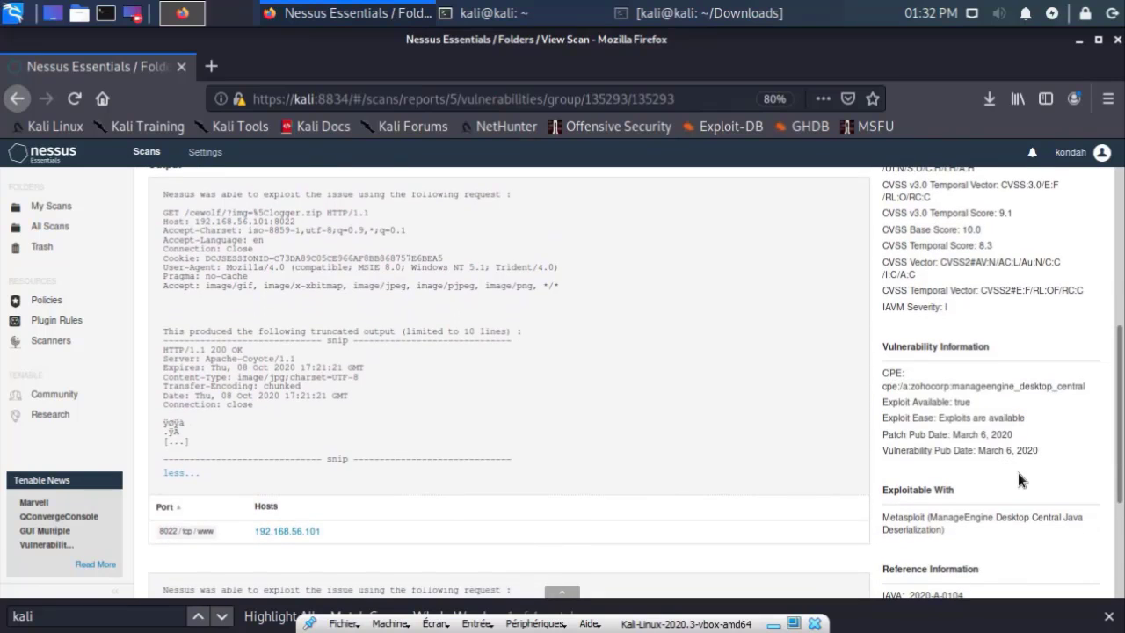
pyautogui.scroll(-1, 1018, 473)
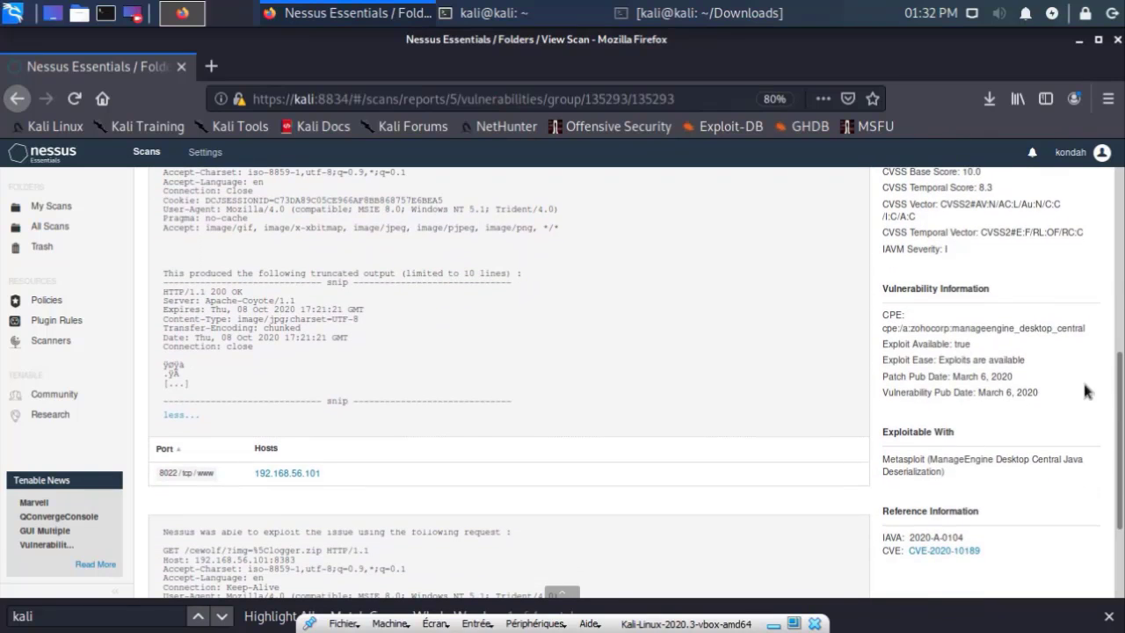
pyautogui.moveTo(1059, 393); pyautogui.dragTo(897, 393)
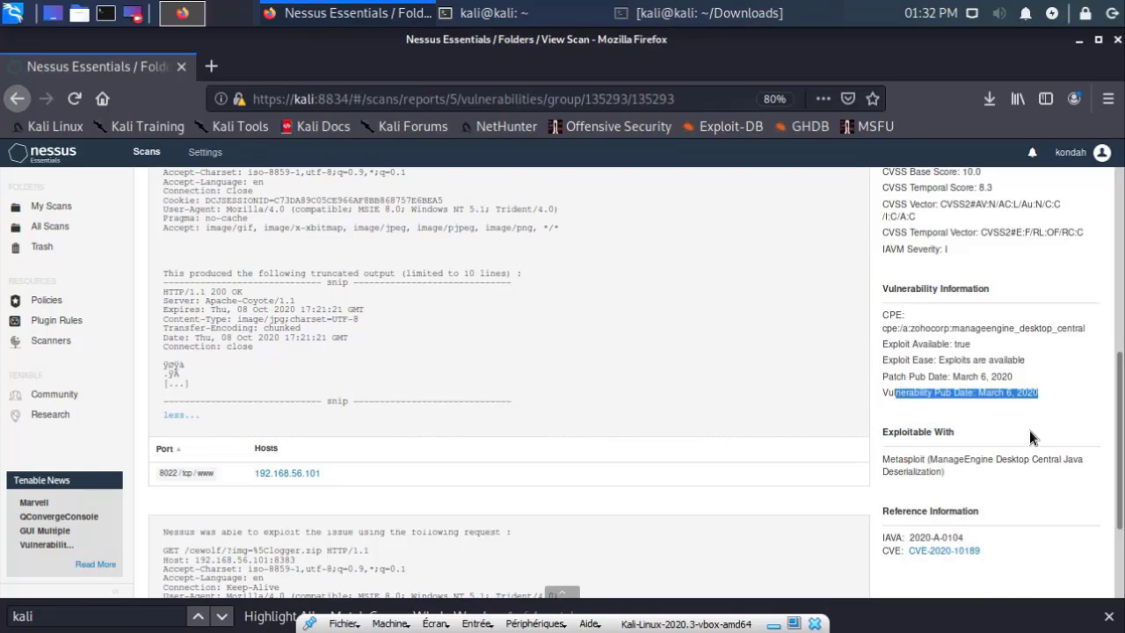
pyautogui.click(902, 406)
pyautogui.scroll(-1, 884, 446)
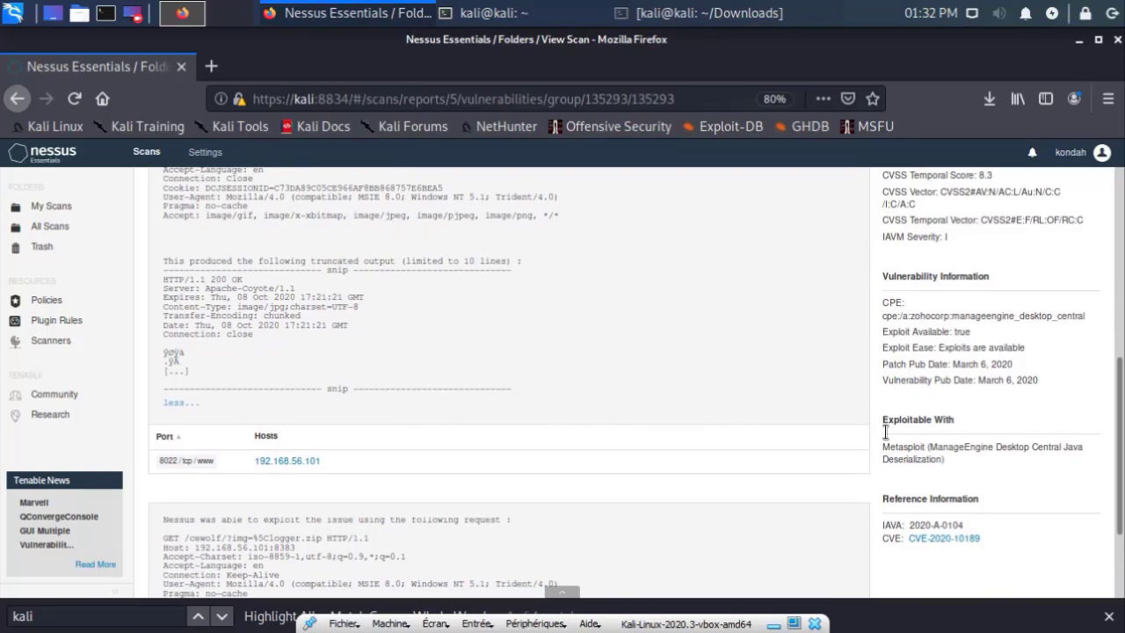
pyautogui.moveTo(887, 373); pyautogui.dragTo(896, 470)
pyautogui.scroll(-1, 999, 466)
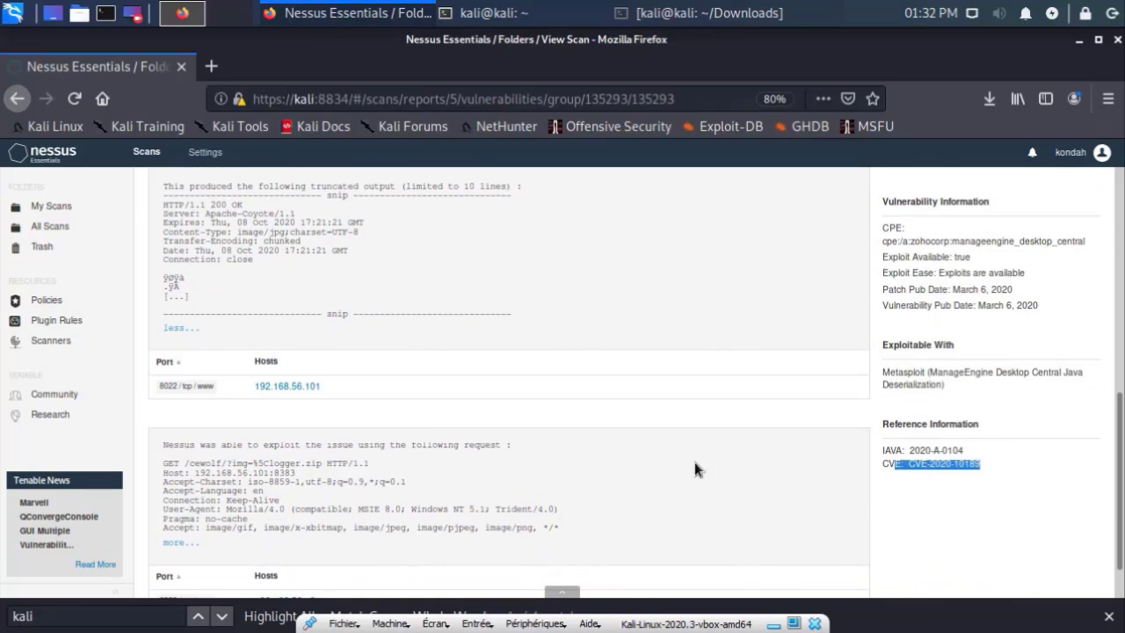
pyautogui.scroll(10, 699, 470)
# Step: Review the scan's five remediation actions, then return to the host list for 192.168.56.101
pyautogui.click(365, 241)
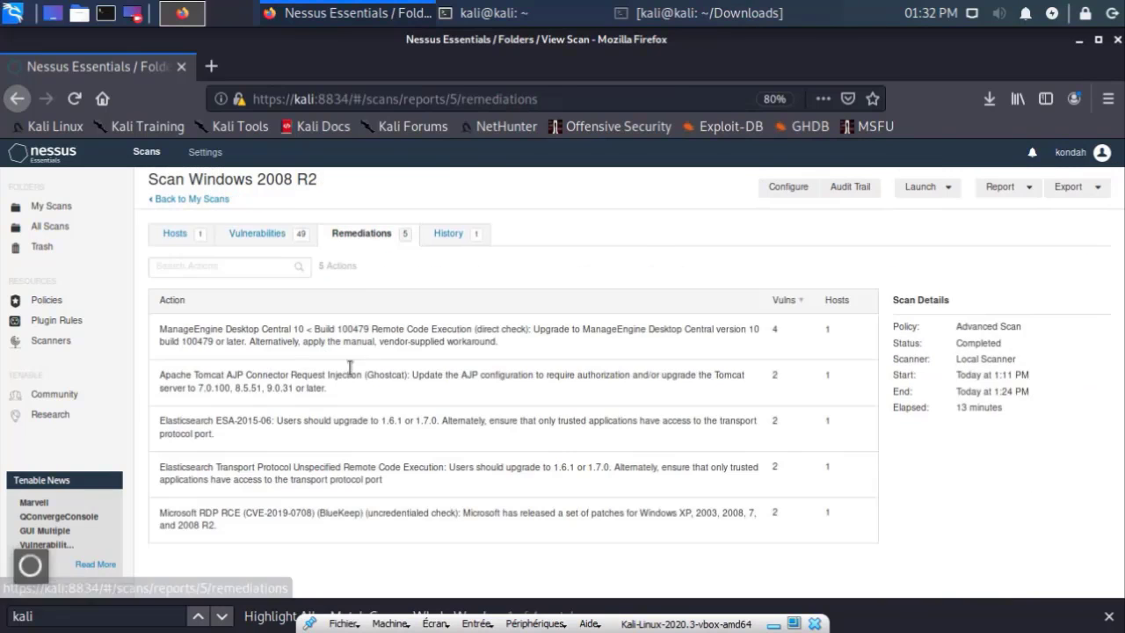
pyautogui.moveTo(223, 326); pyautogui.dragTo(430, 397)
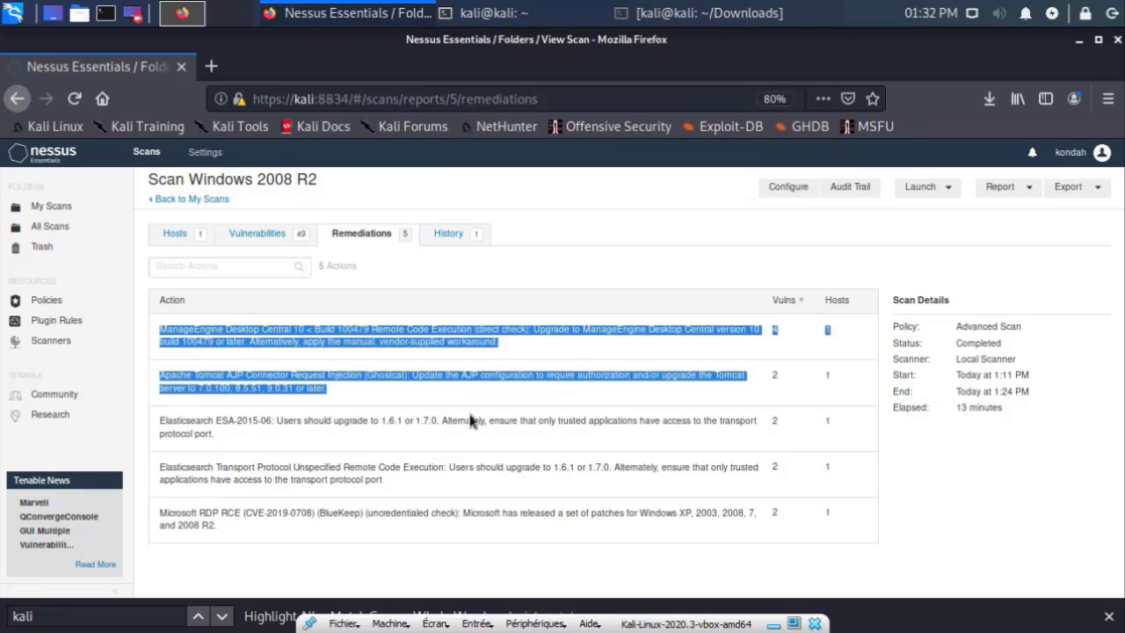
pyautogui.click(430, 400)
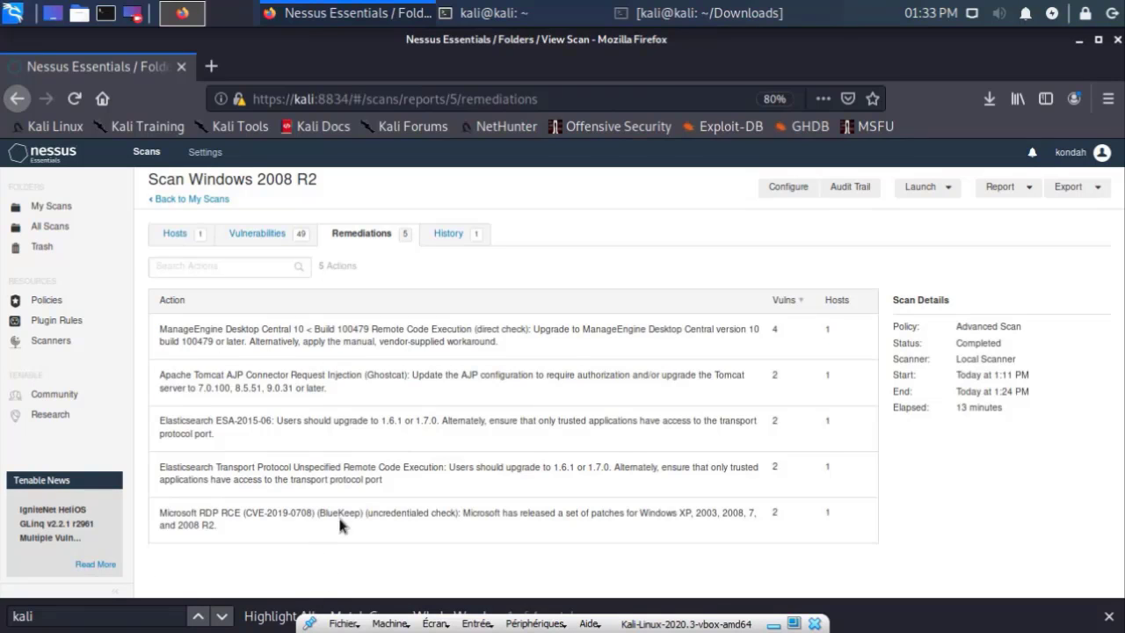
pyautogui.click(527, 492)
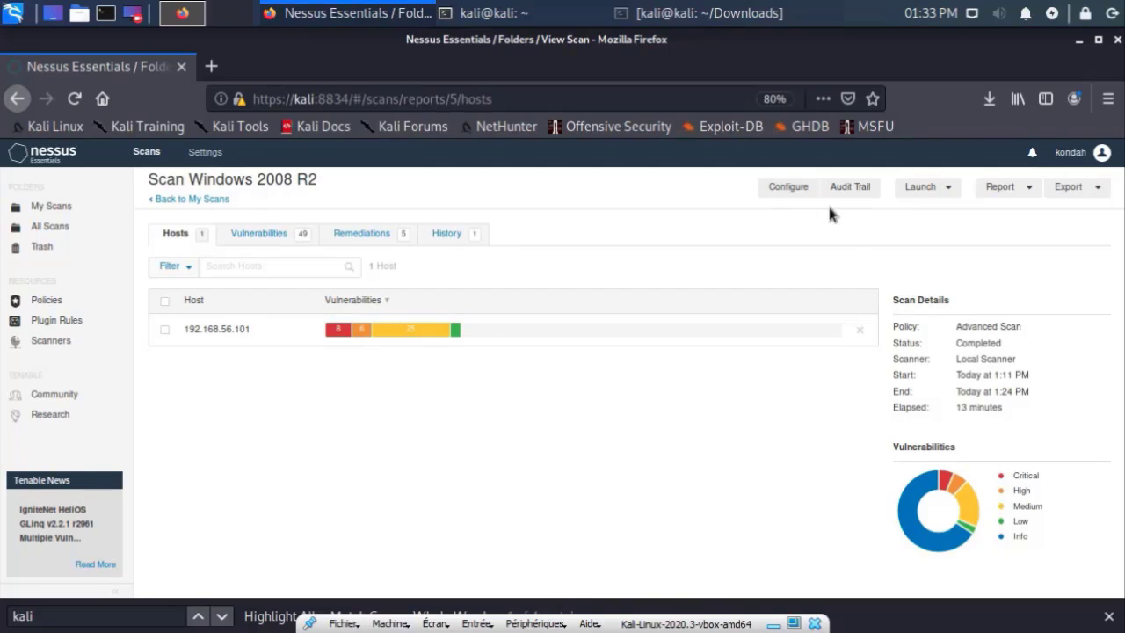
# Step: Export the scan in Nessus format and save Scan_Windows_2008_R2_mu3bj3.nessus to disk
pyautogui.click(1067, 187)
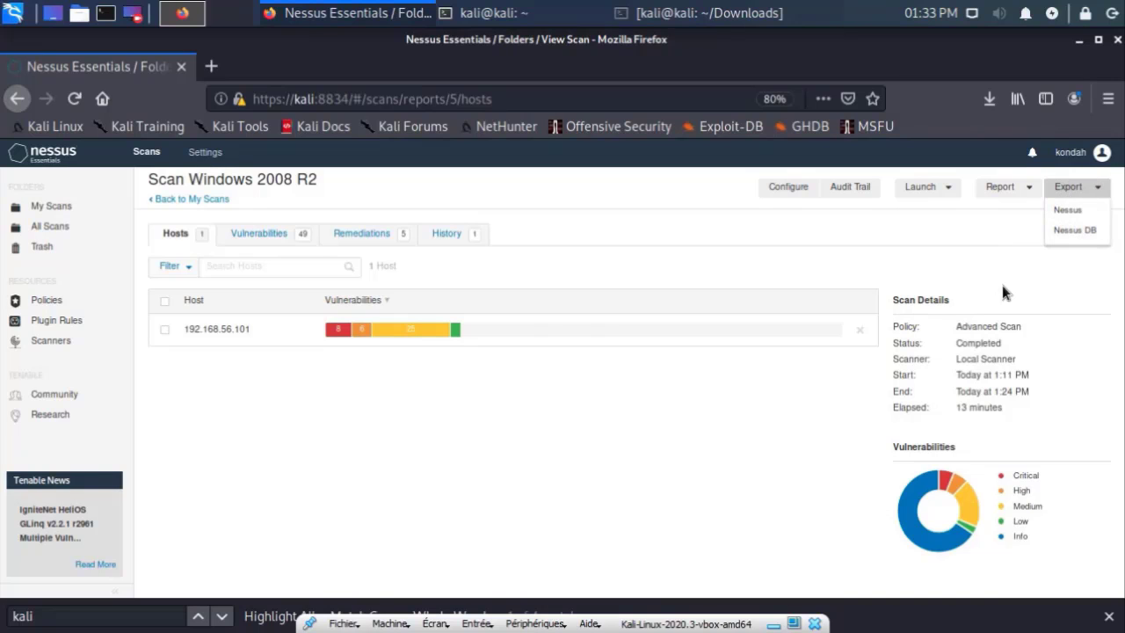
pyautogui.click(1060, 213)
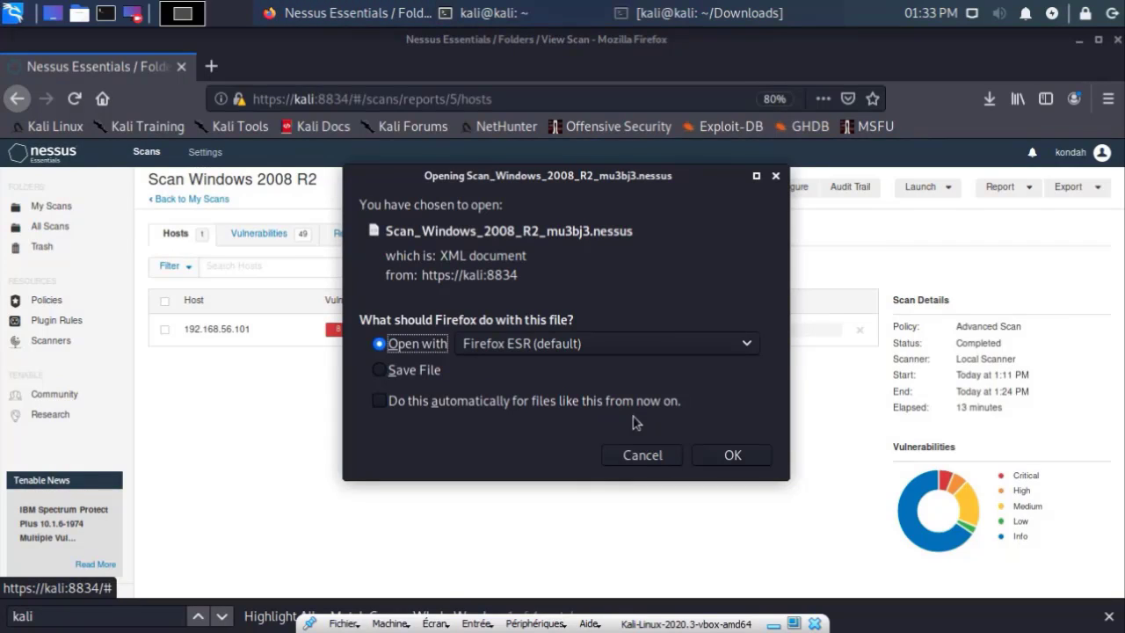
pyautogui.click(435, 375)
pyautogui.click(734, 454)
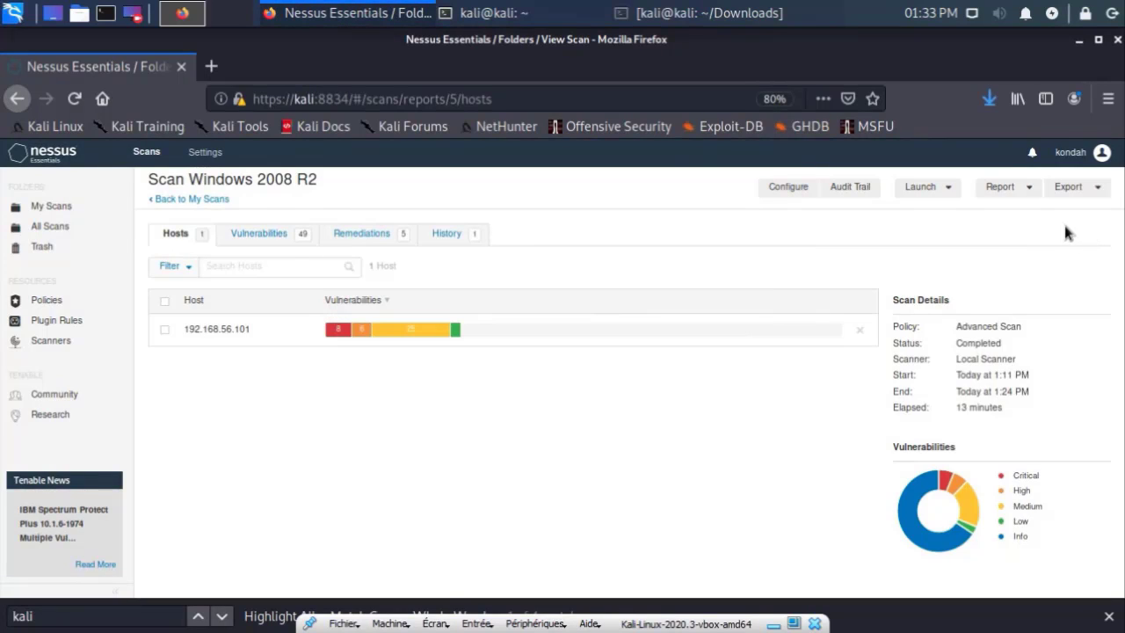
# Step: Generate a Custom PDF report of the scan and open Scan_Windows_2008_R2_6hpo7p.pdf in Atril
pyautogui.click(1001, 186)
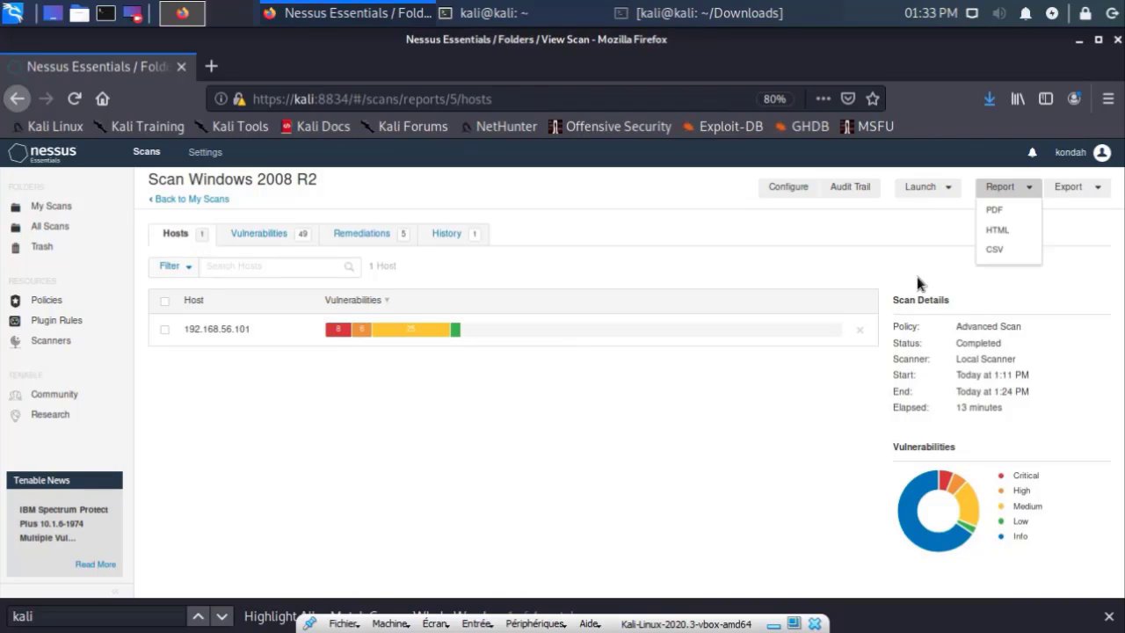
pyautogui.click(996, 212)
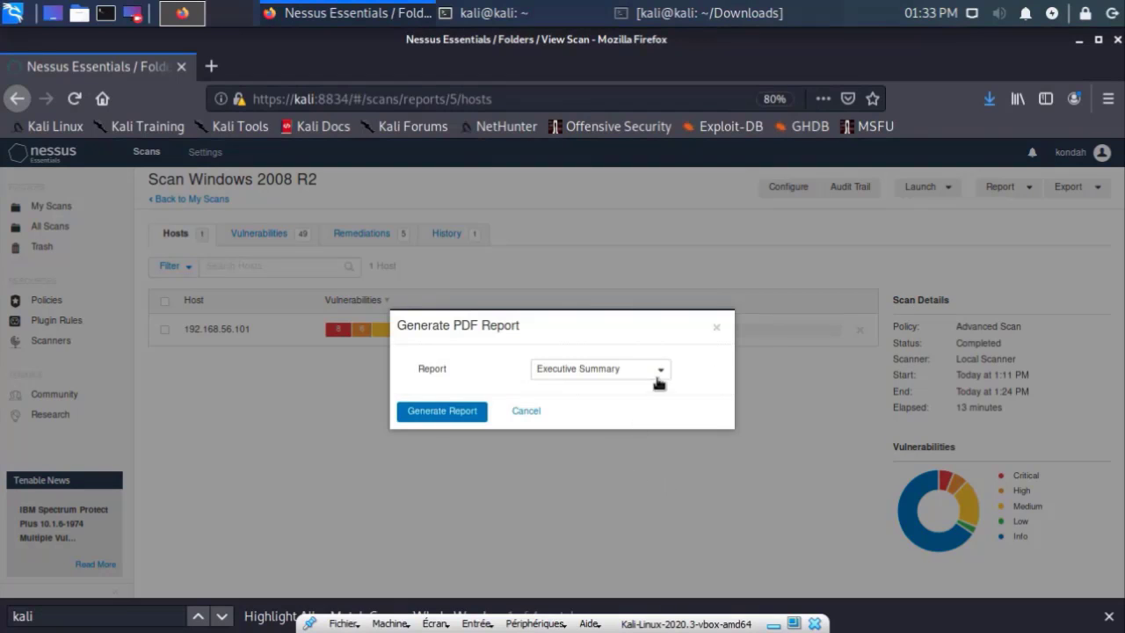
pyautogui.click(716, 327)
pyautogui.click(1010, 184)
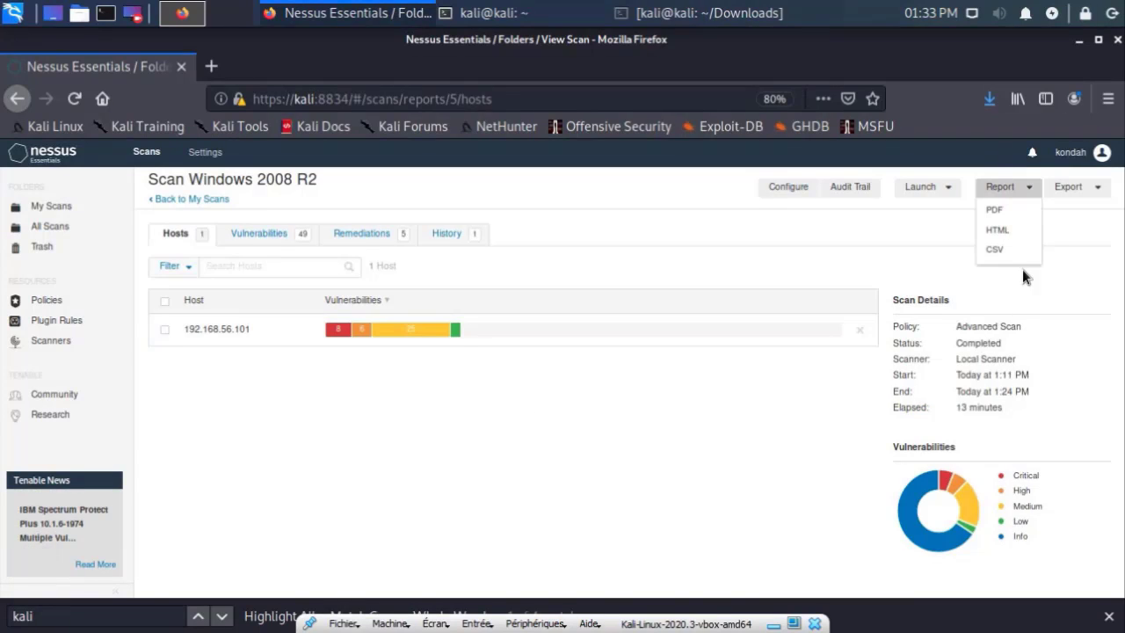
pyautogui.click(1002, 214)
pyautogui.click(600, 368)
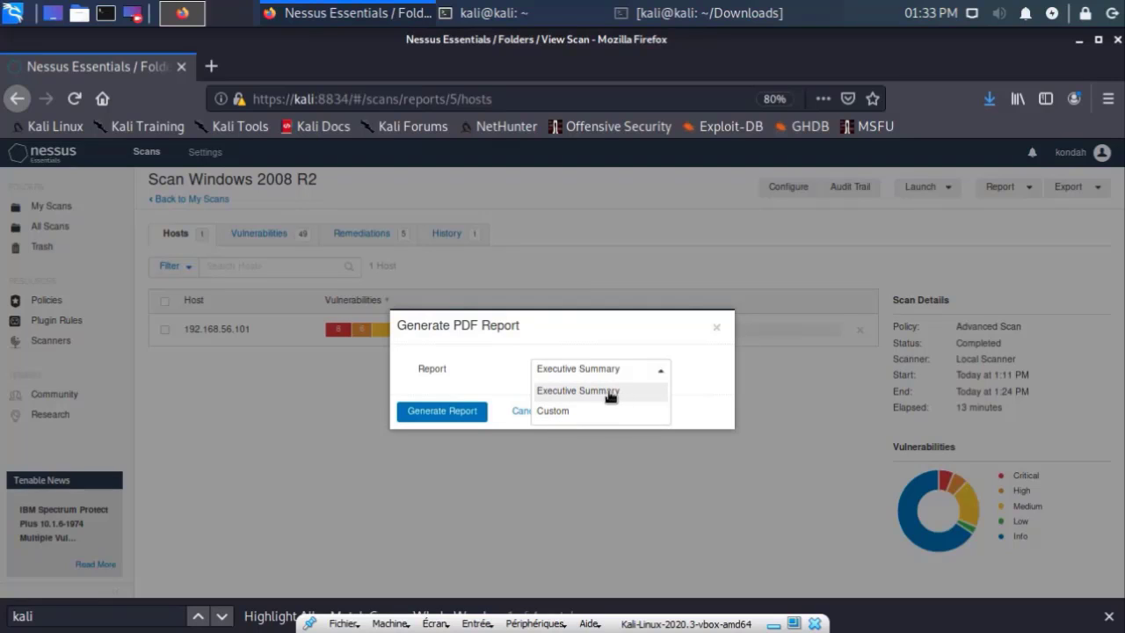
pyautogui.click(594, 411)
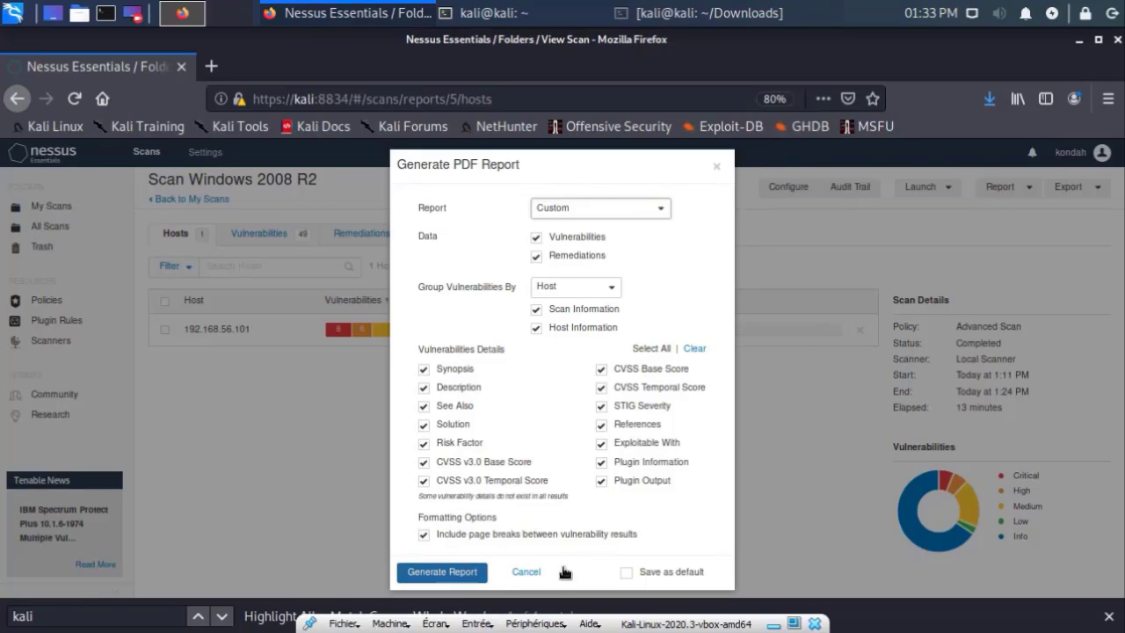
pyautogui.click(443, 572)
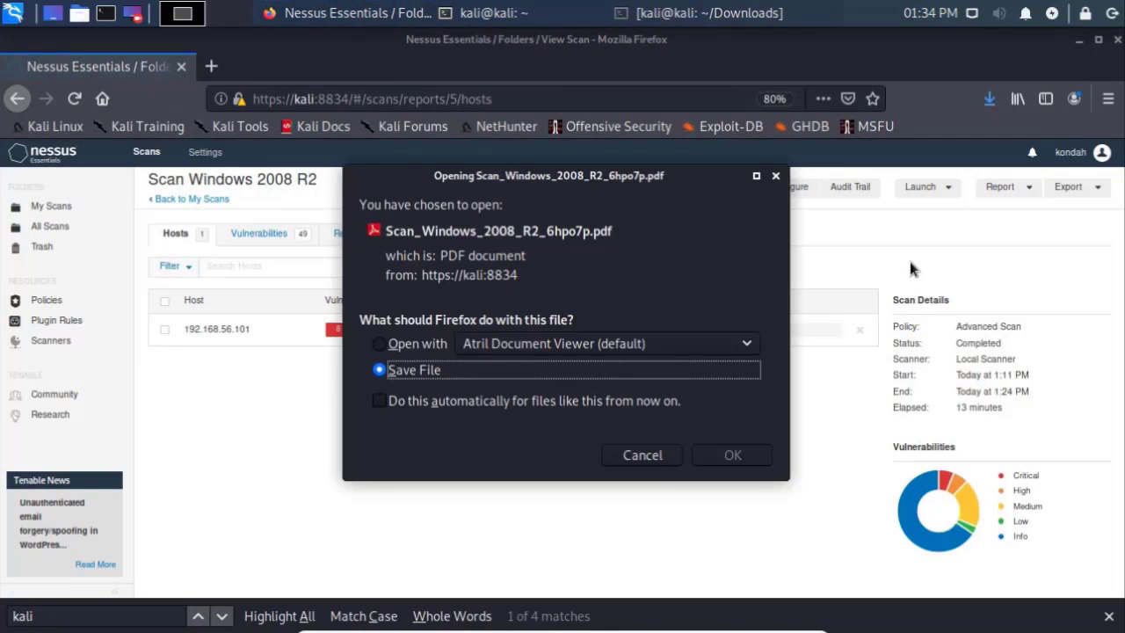
pyautogui.click(439, 344)
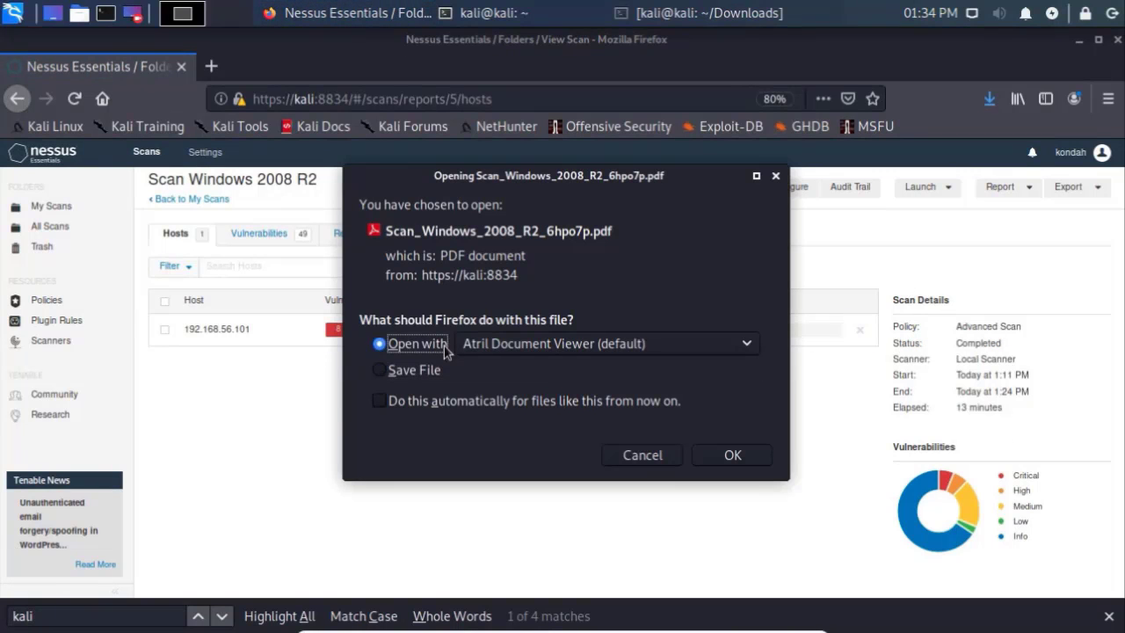
pyautogui.click(730, 455)
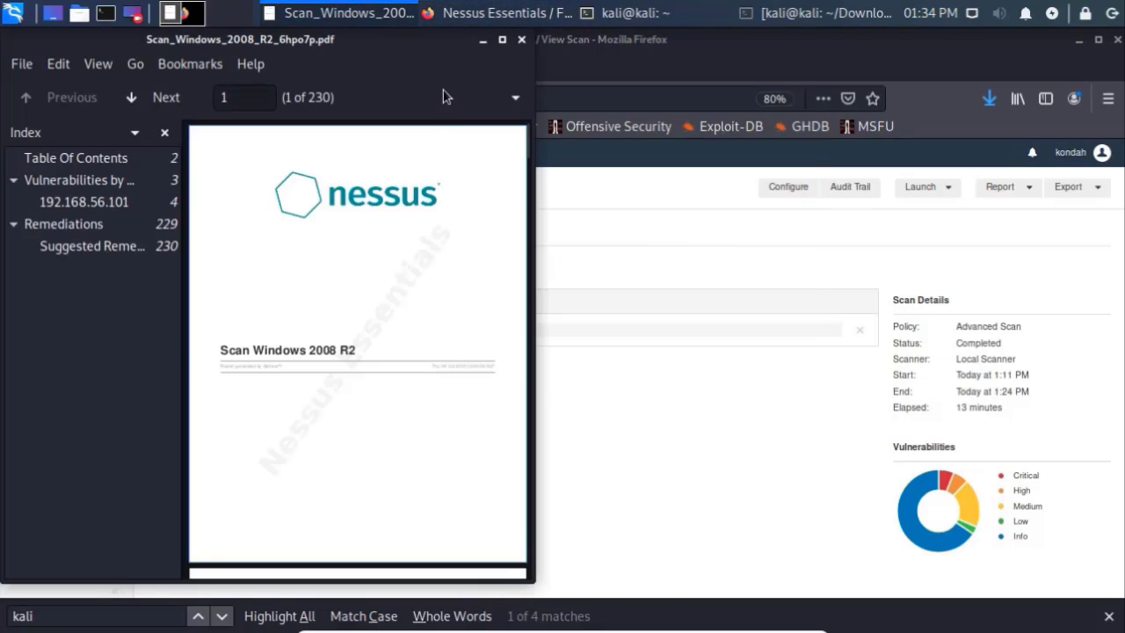
# Step: Maximize Atril and jump to the 192.168.56.101 host section from the Index sidebar
pyautogui.click(501, 40)
pyautogui.click(107, 204)
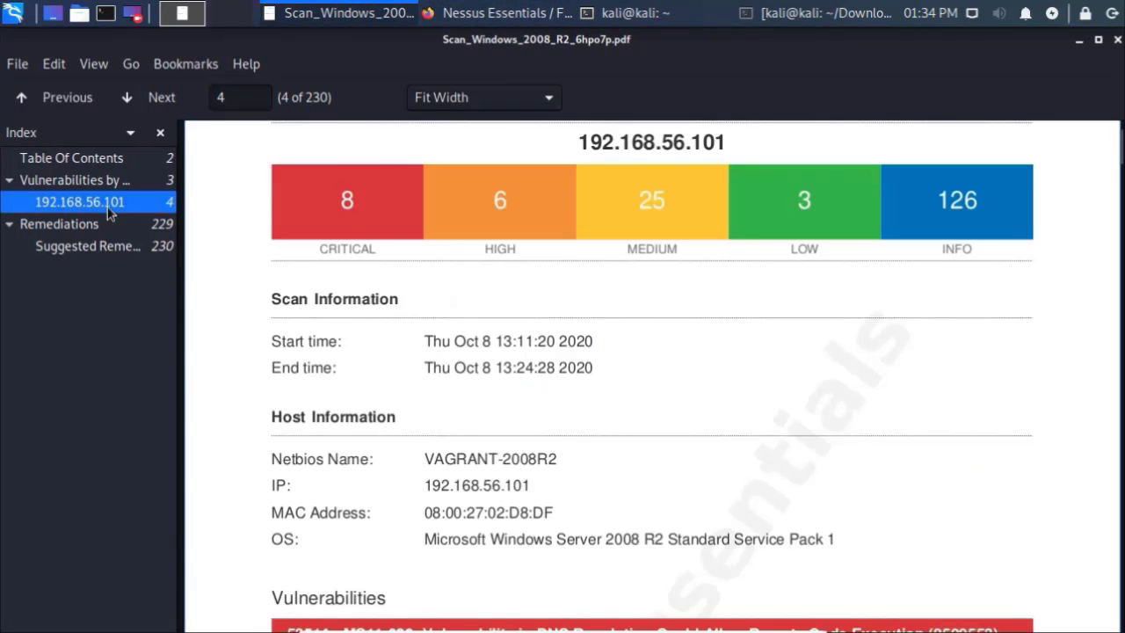
pyautogui.scroll(1, 527, 299)
pyautogui.scroll(-10, 641, 346)
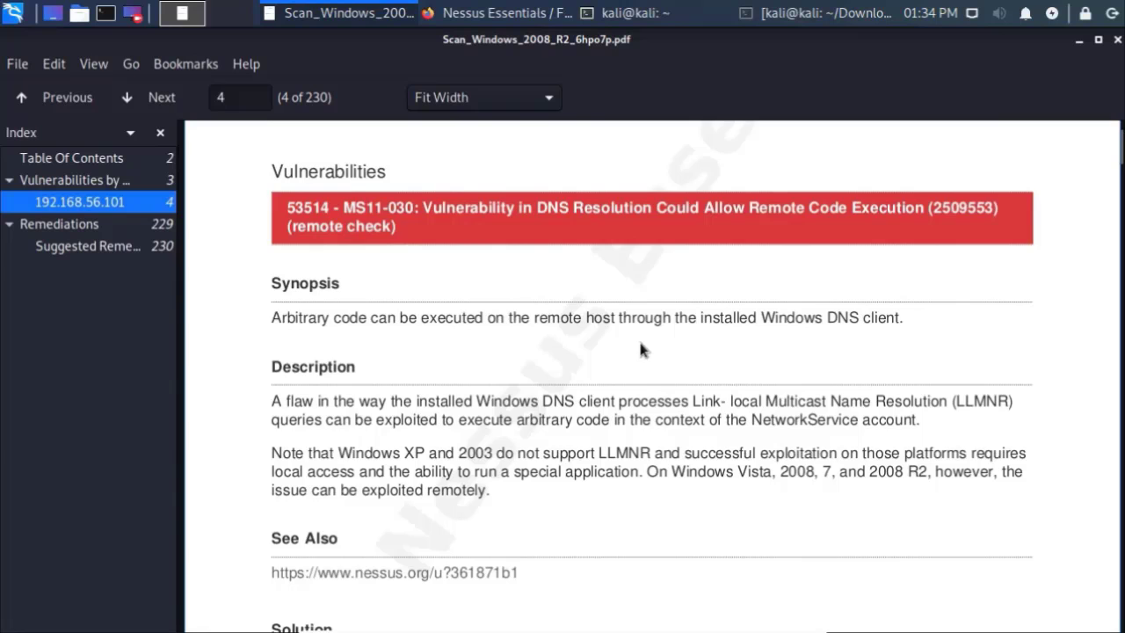
pyautogui.scroll(5, 641, 347)
pyautogui.scroll(-4, 634, 357)
# Step: Scroll through the host's findings to page 18, finding 108797 - Unsupported Windows OS (remote)
pyautogui.scroll(-4, 636, 363)
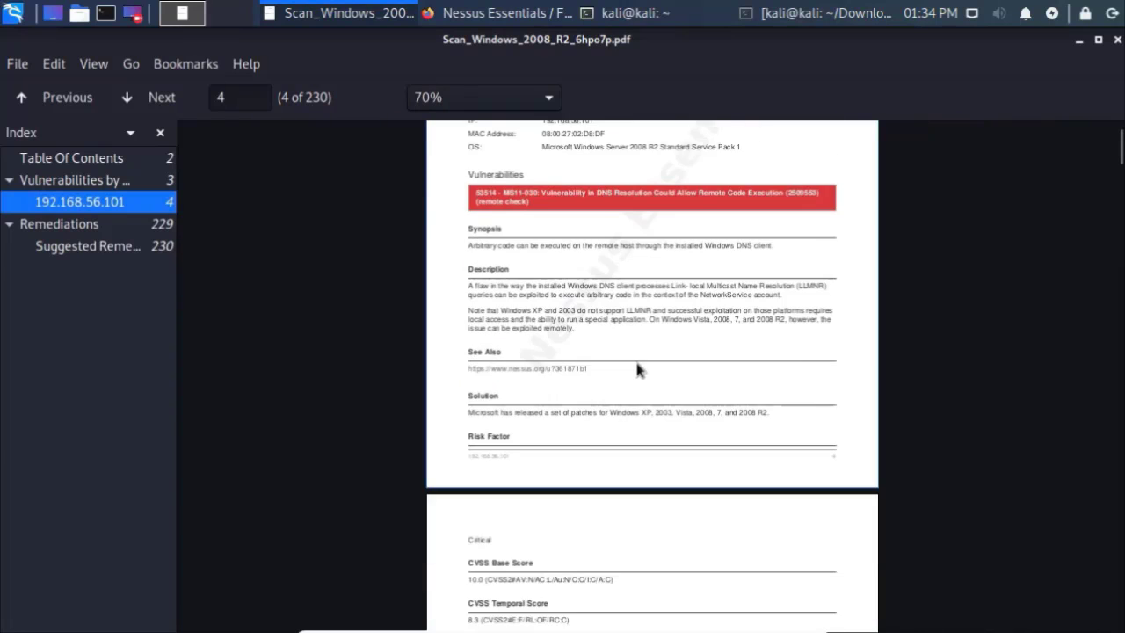
pyautogui.scroll(-10, 635, 361)
pyautogui.scroll(1, 628, 360)
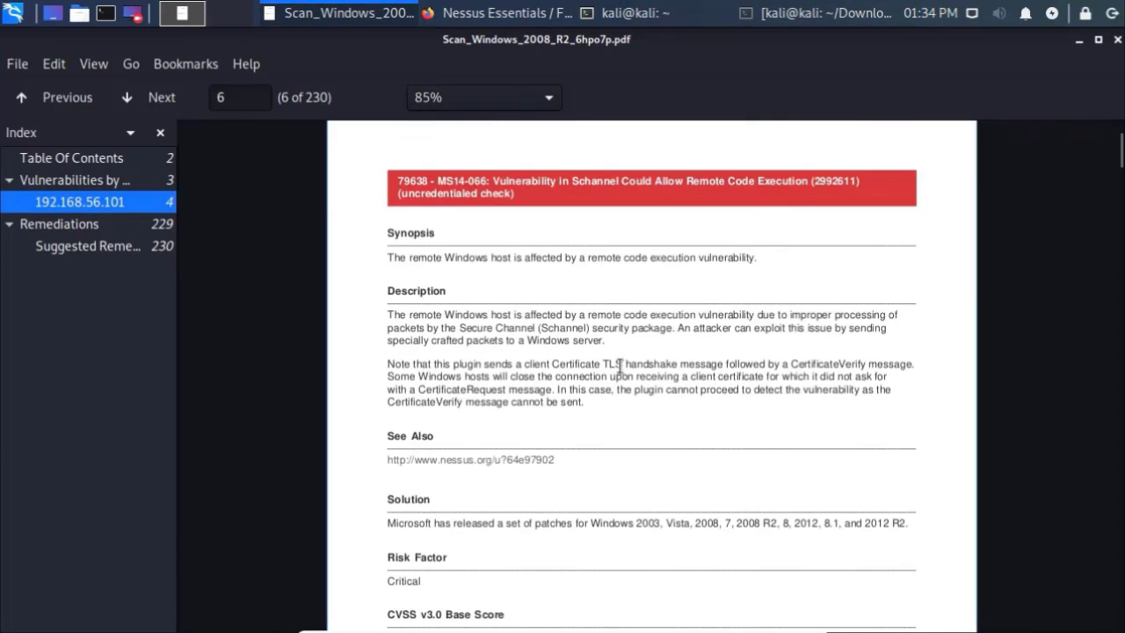
pyautogui.scroll(-10, 620, 363)
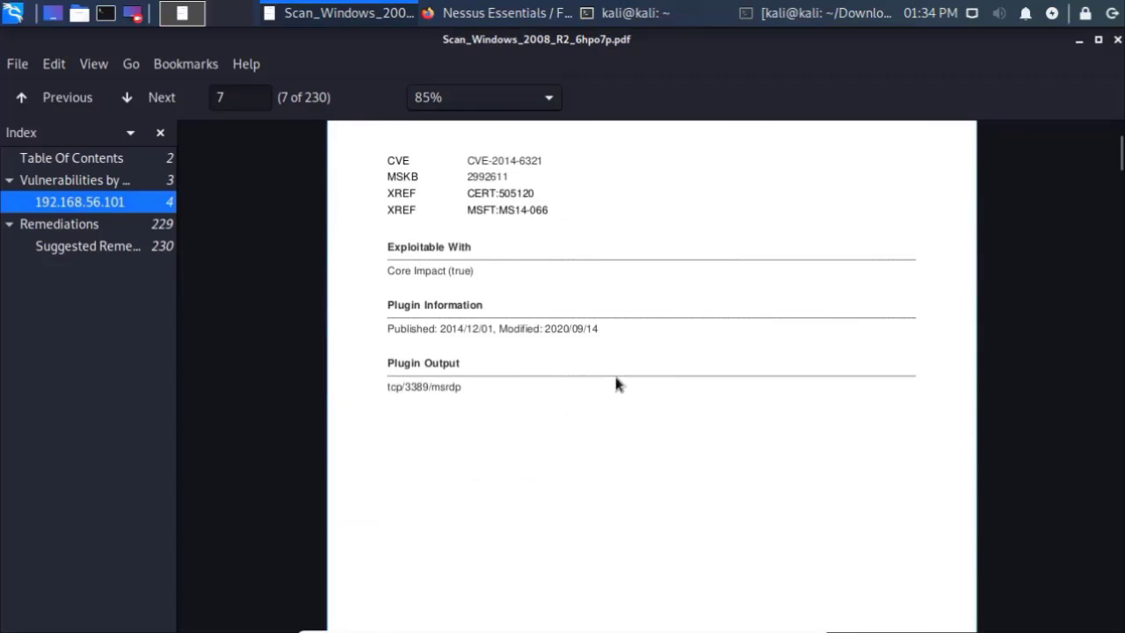
pyautogui.scroll(-10, 616, 384)
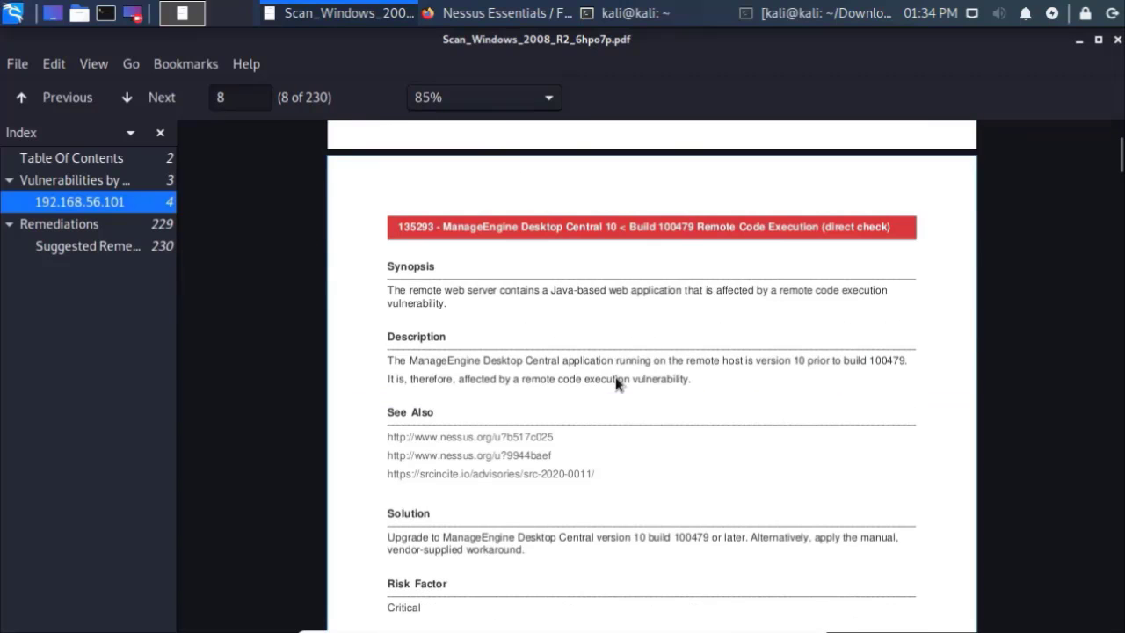
pyautogui.scroll(-10, 616, 382)
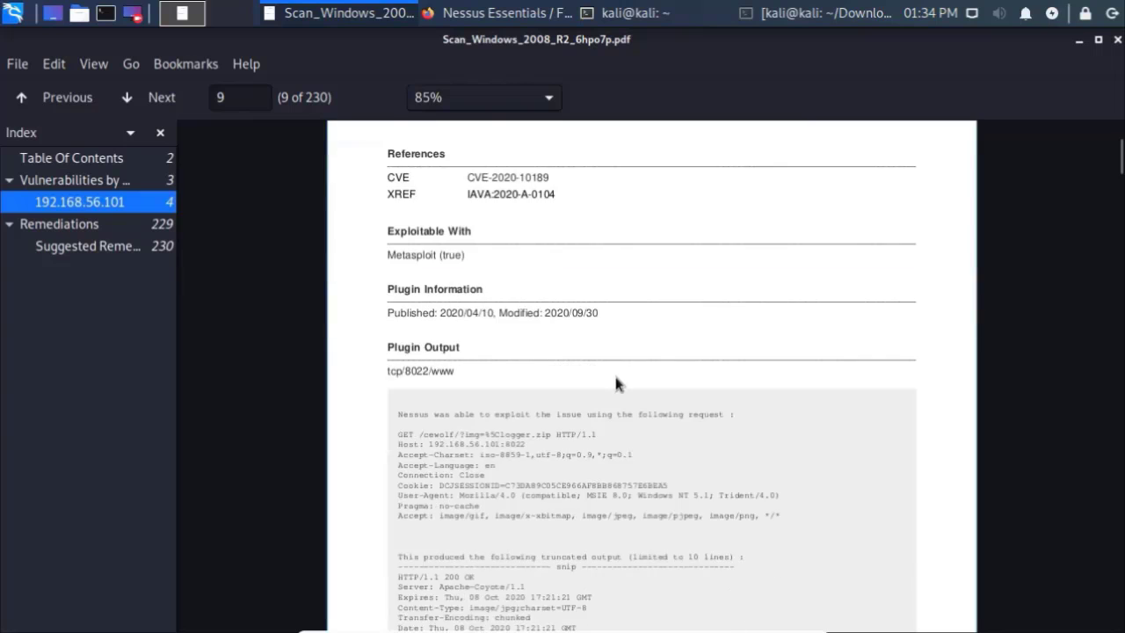
pyautogui.scroll(-10, 614, 373)
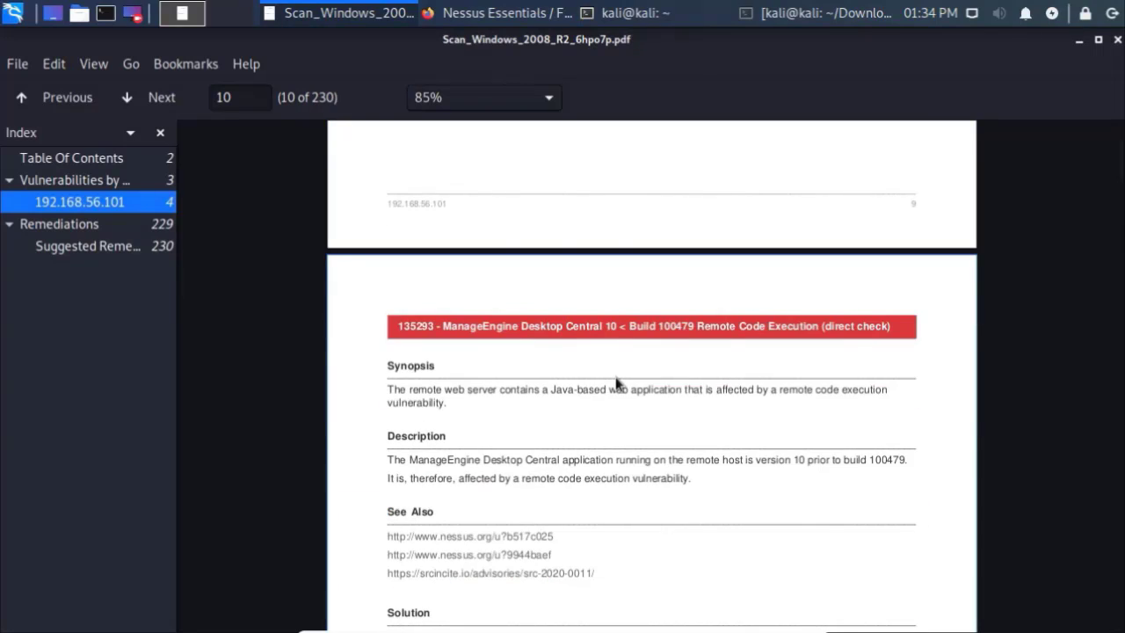
pyautogui.scroll(-3, 616, 382)
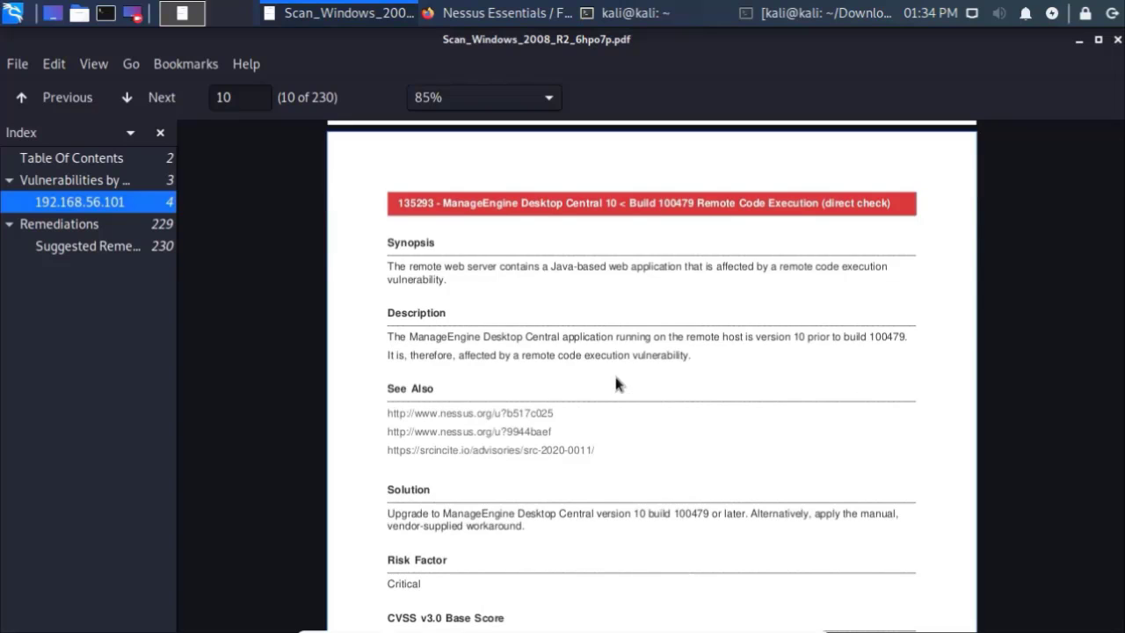
pyautogui.scroll(-10, 615, 383)
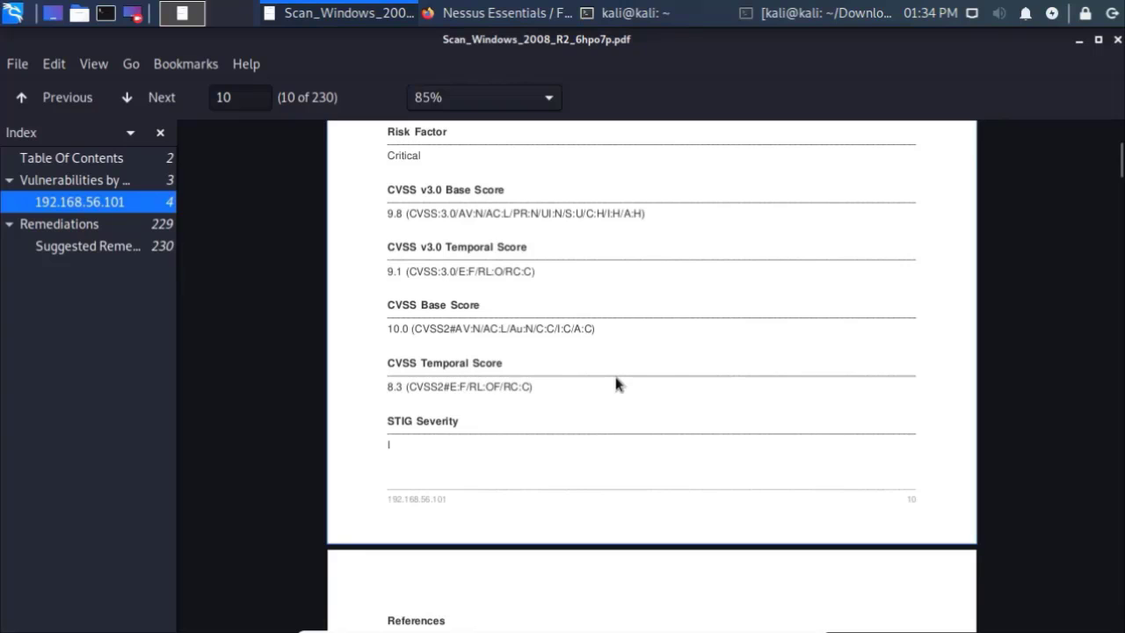
pyautogui.scroll(-20, 615, 383)
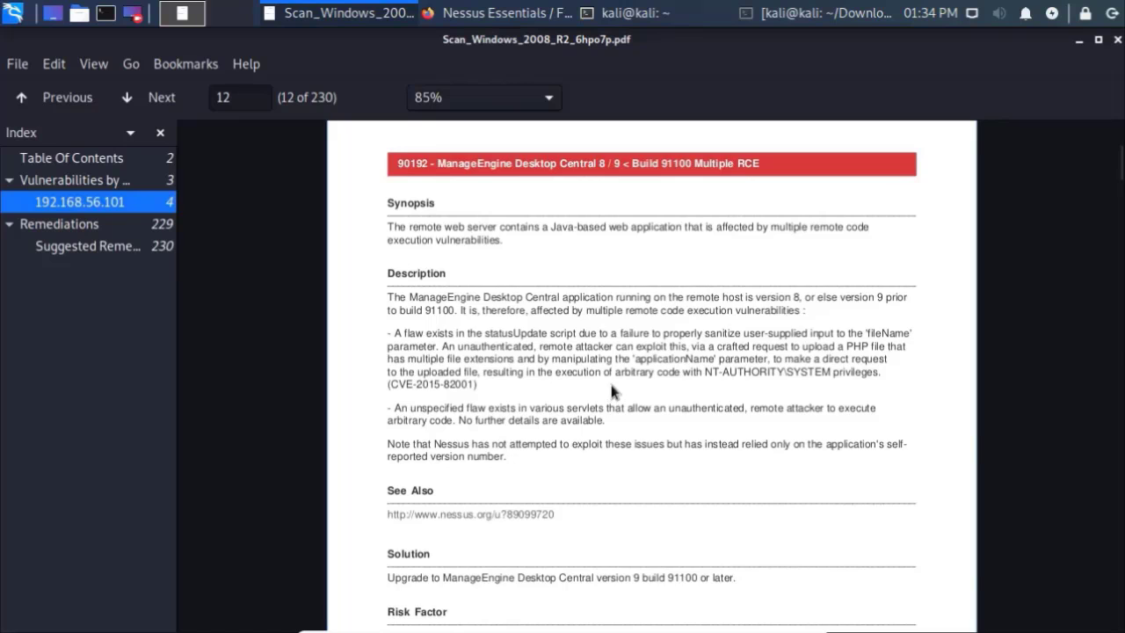
pyautogui.scroll(-12, 610, 392)
pyautogui.scroll(-10, 612, 392)
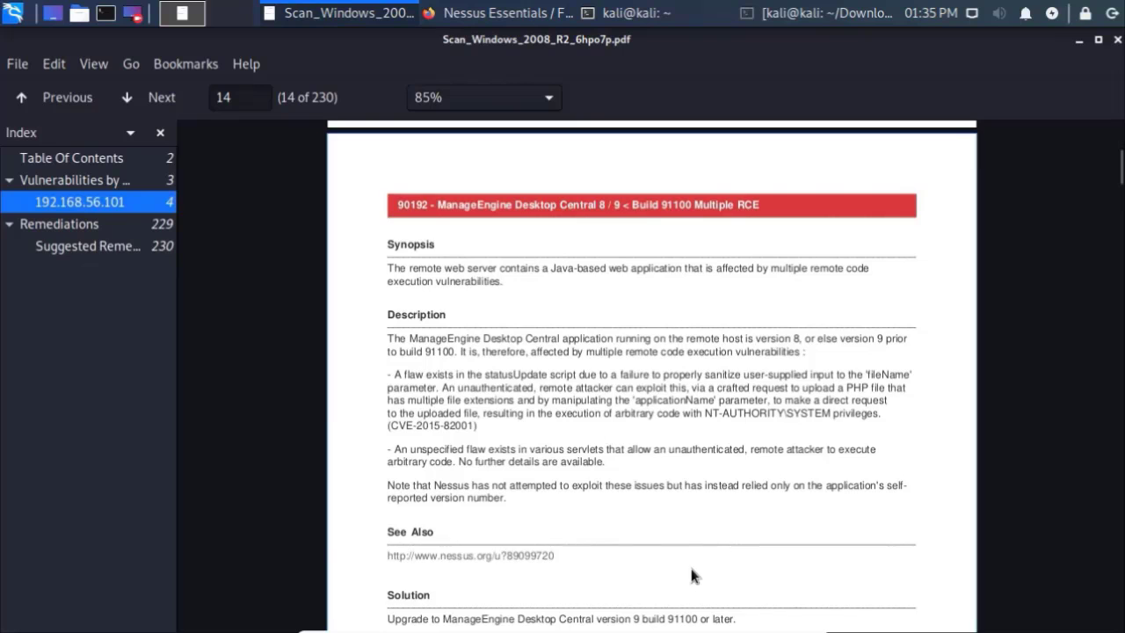
pyautogui.scroll(-10, 692, 557)
pyautogui.scroll(-15, 695, 549)
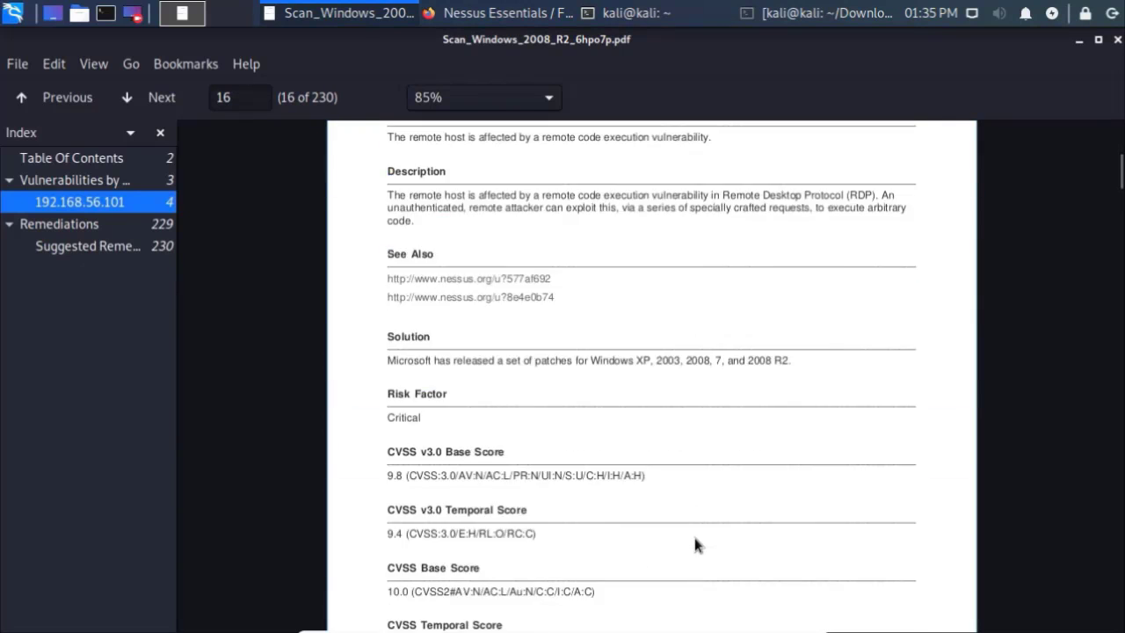
pyautogui.scroll(-10, 694, 547)
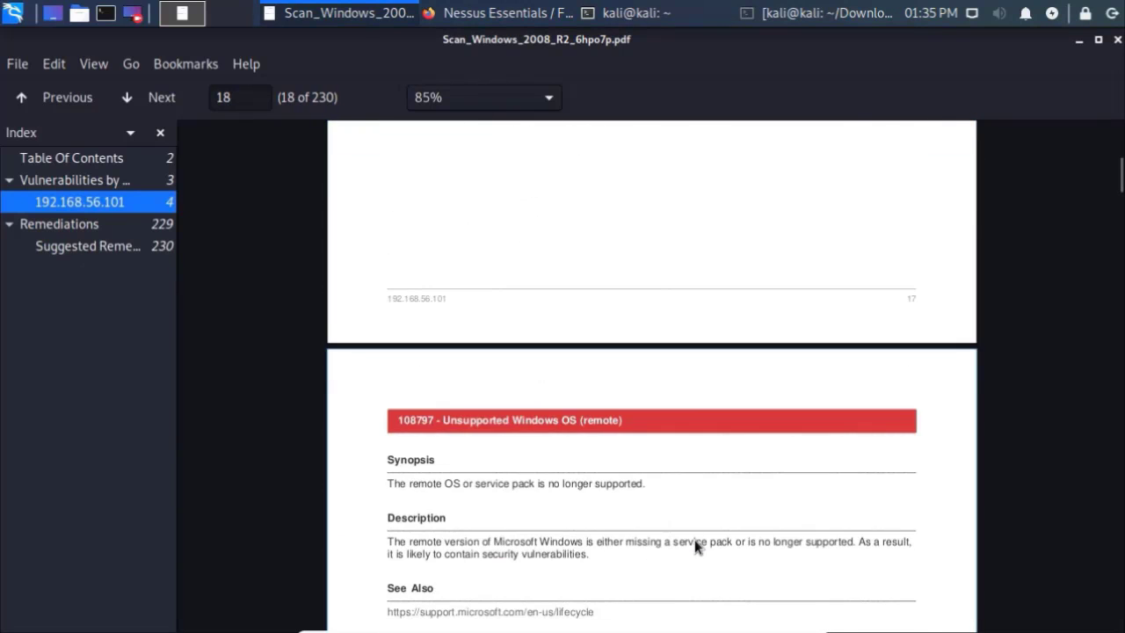